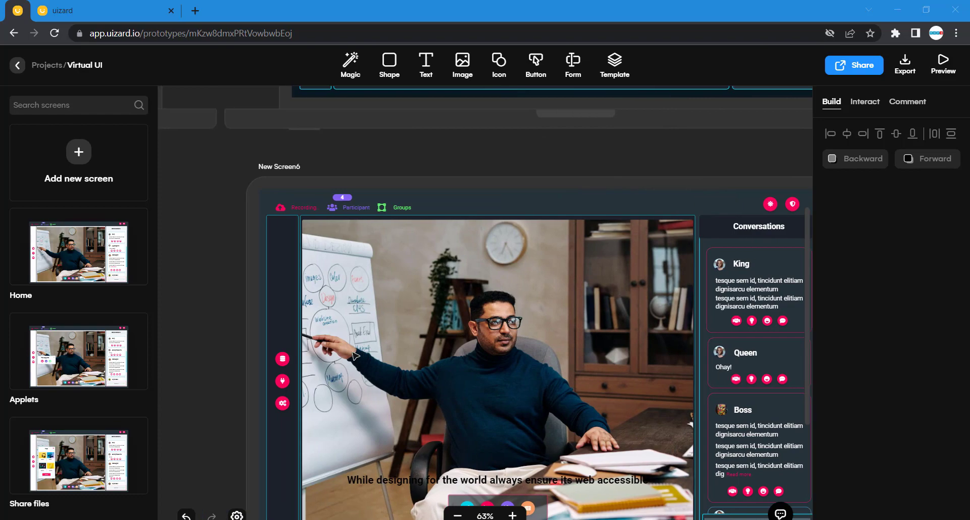
Duplicate the New Screen6 screen on the canvas.
{"action": "scroll", "coordinate": [356, 356], "scroll_direction": "down", "scroll_amount": 3}
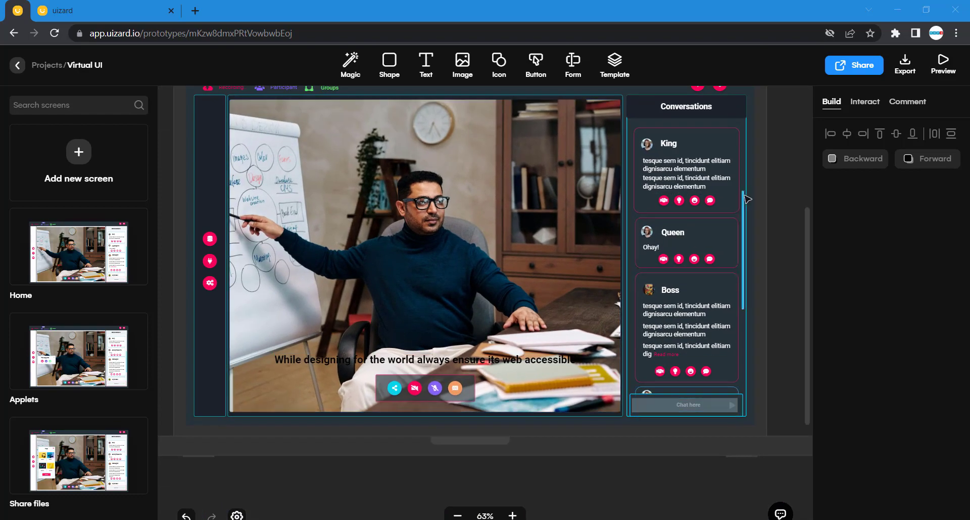
{"action": "scroll", "coordinate": [402, 116], "scroll_direction": "right", "scroll_amount": 10}
{"action": "scroll", "coordinate": [401, 116], "scroll_direction": "right", "scroll_amount": 2}
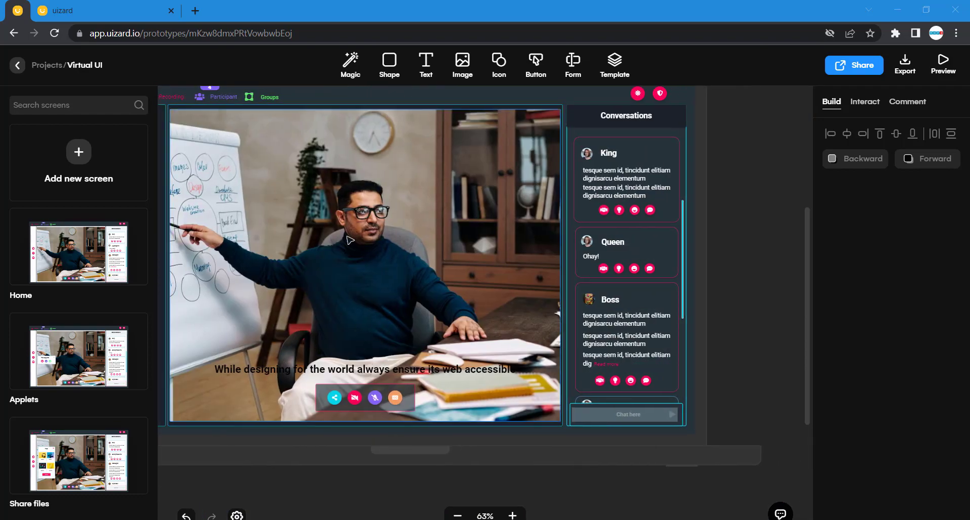
{"action": "scroll", "coordinate": [456, 232], "scroll_direction": "left", "scroll_amount": 3}
{"action": "scroll", "coordinate": [456, 232], "scroll_direction": "down", "scroll_amount": 8}
{"action": "scroll", "coordinate": [455, 232], "scroll_direction": "right", "scroll_amount": 3}
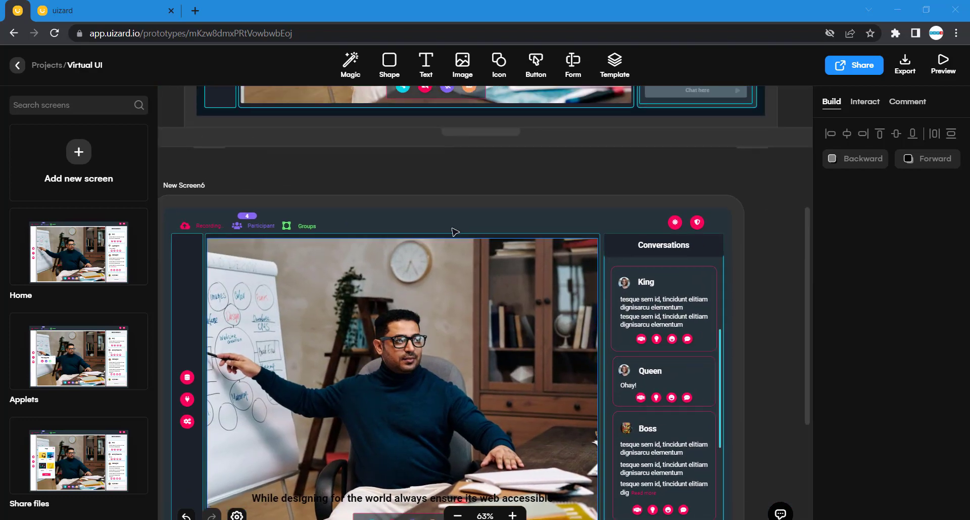
{"action": "scroll", "coordinate": [261, 191], "scroll_direction": "left", "scroll_amount": 8}
{"action": "left_click", "coordinate": [485, 183]}
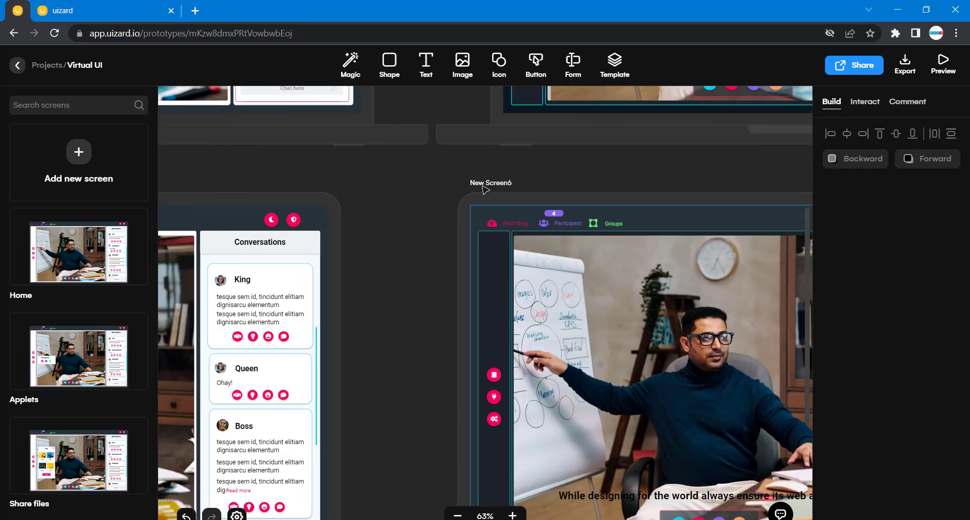
{"action": "key", "text": "ctrl+d"}
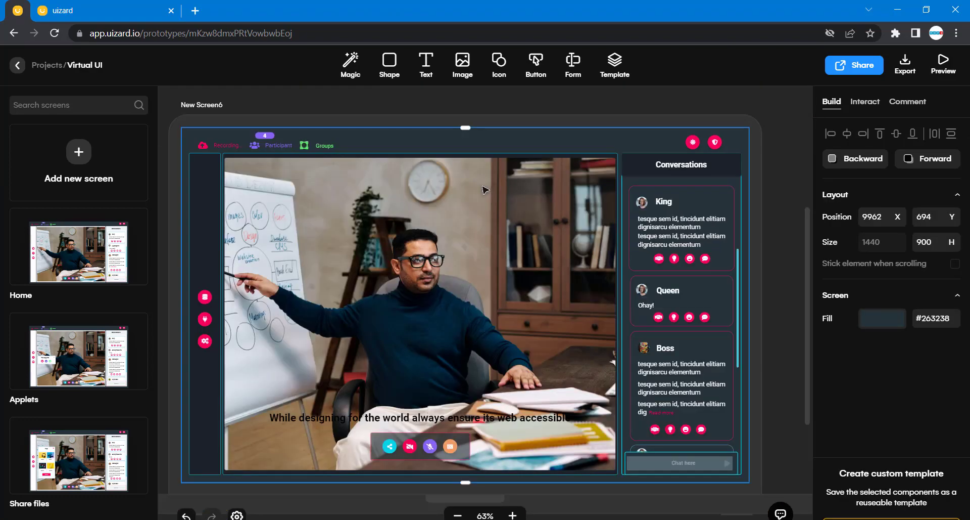
{"action": "left_click", "coordinate": [226, 108]}
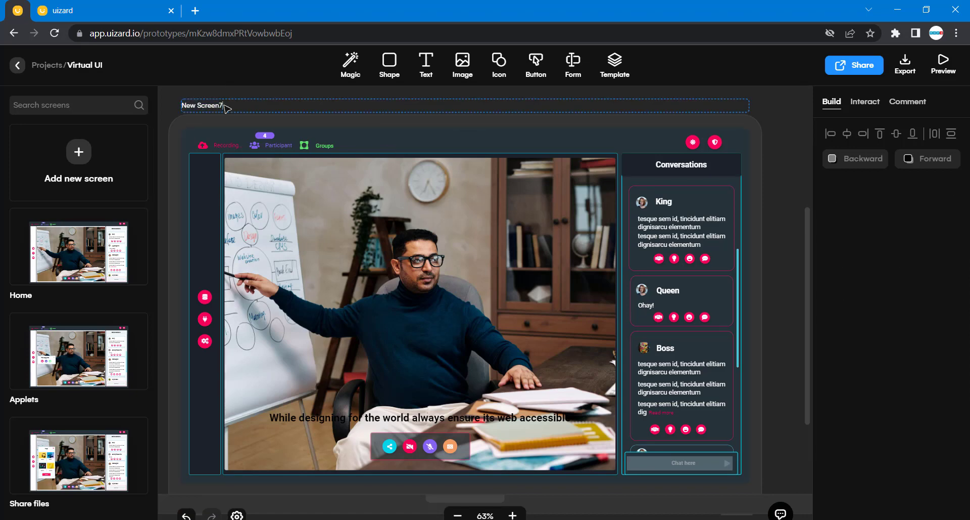
{"action": "left_click", "coordinate": [227, 108]}
{"action": "left_click", "coordinate": [778, 244]}
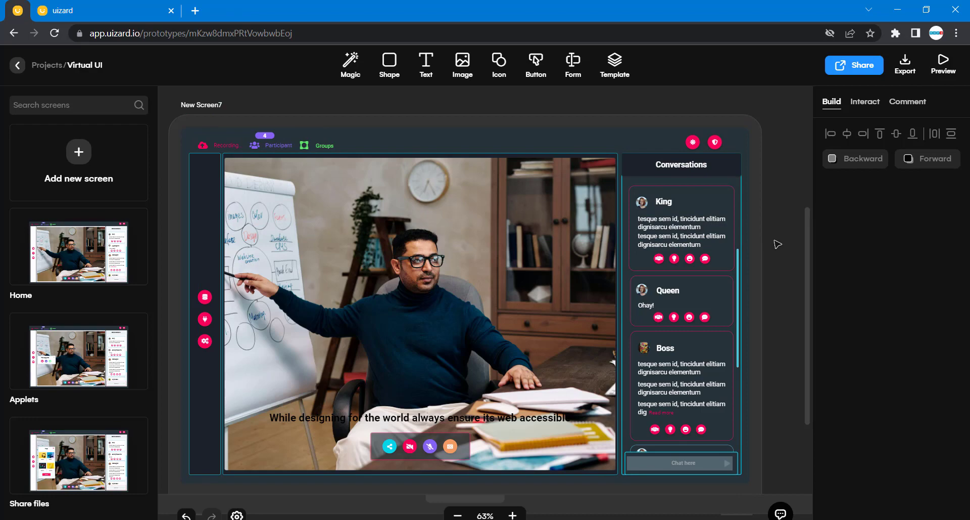
Move the call-control icon bar out of New Screen7 onto the empty canvas below it.
{"action": "scroll", "coordinate": [777, 244], "scroll_direction": "up", "scroll_amount": 8}
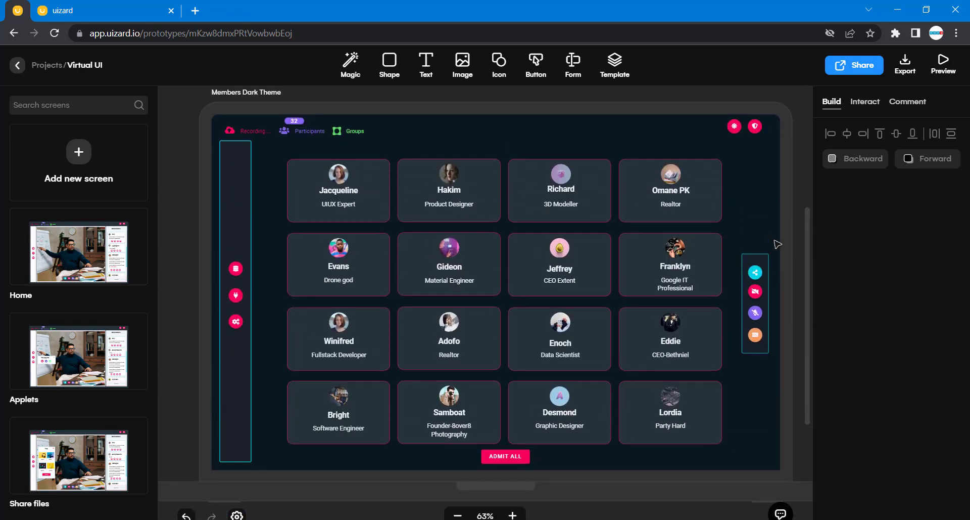
{"action": "scroll", "coordinate": [778, 244], "scroll_direction": "down", "scroll_amount": 6}
{"action": "scroll", "coordinate": [778, 244], "scroll_direction": "down", "scroll_amount": 4}
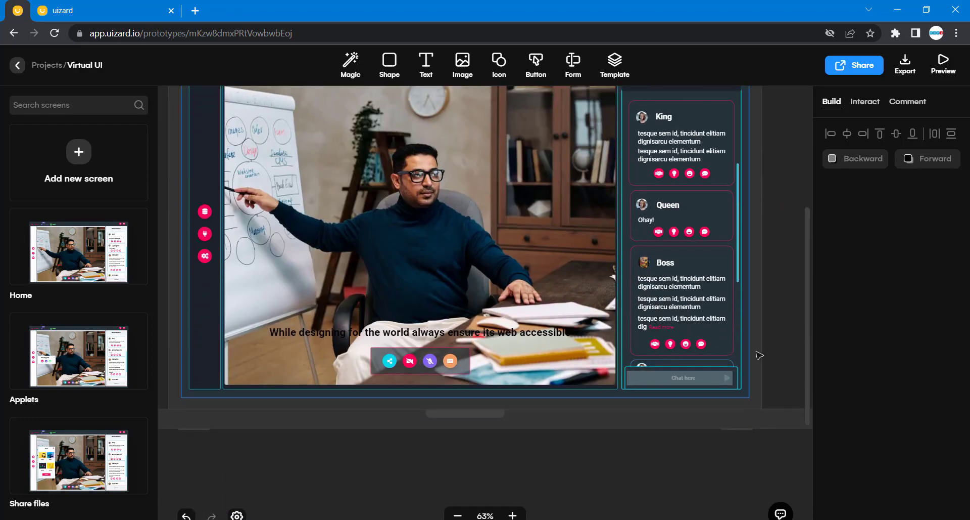
{"action": "left_click", "coordinate": [419, 363]}
{"action": "left_click_drag", "start_coordinate": [419, 362], "coordinate": [348, 466]}
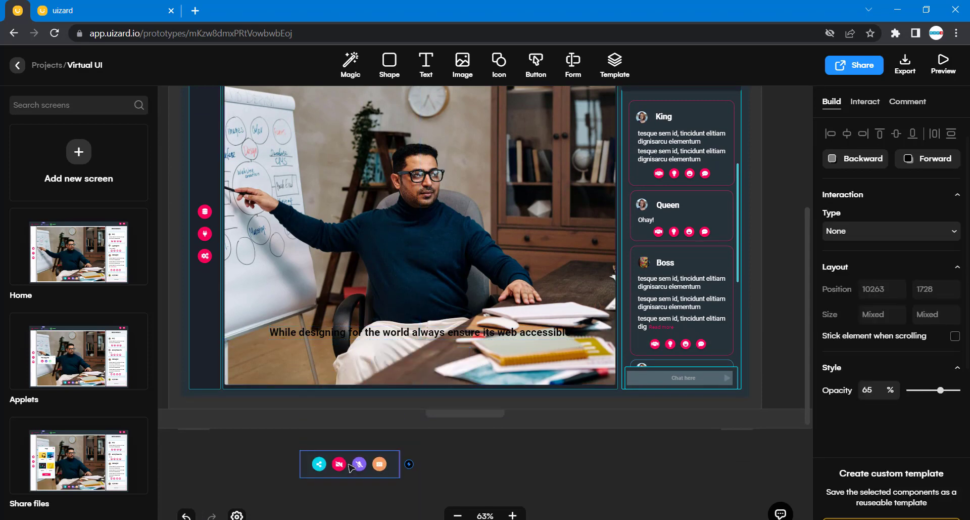
Delete the Conversations panel, its scrollbar, the presenter photo, the caption text and the chat placeholder from New Screen7.
{"action": "scroll", "coordinate": [473, 138], "scroll_direction": "up", "scroll_amount": 1}
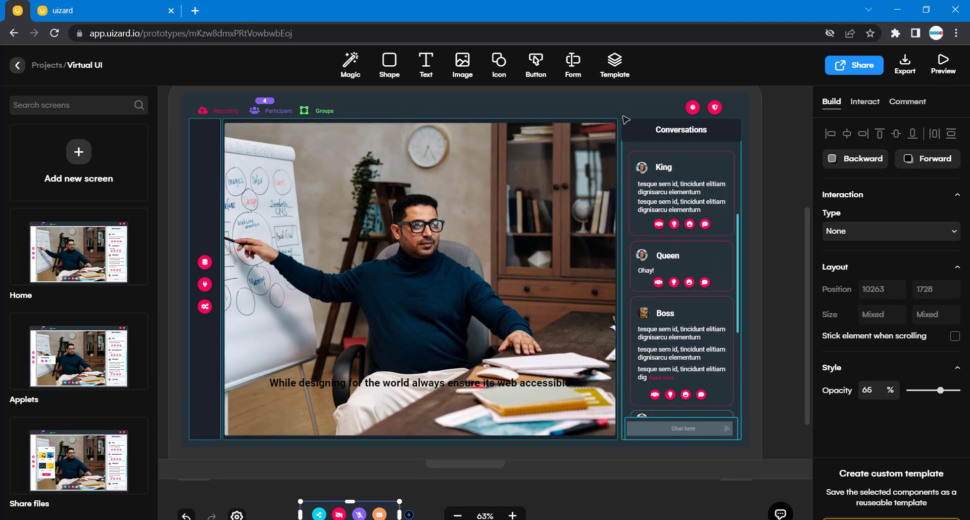
{"action": "left_click", "coordinate": [648, 207]}
{"action": "left_click_drag", "start_coordinate": [647, 205], "coordinate": [667, 436]}
{"action": "key", "text": "Delete"}
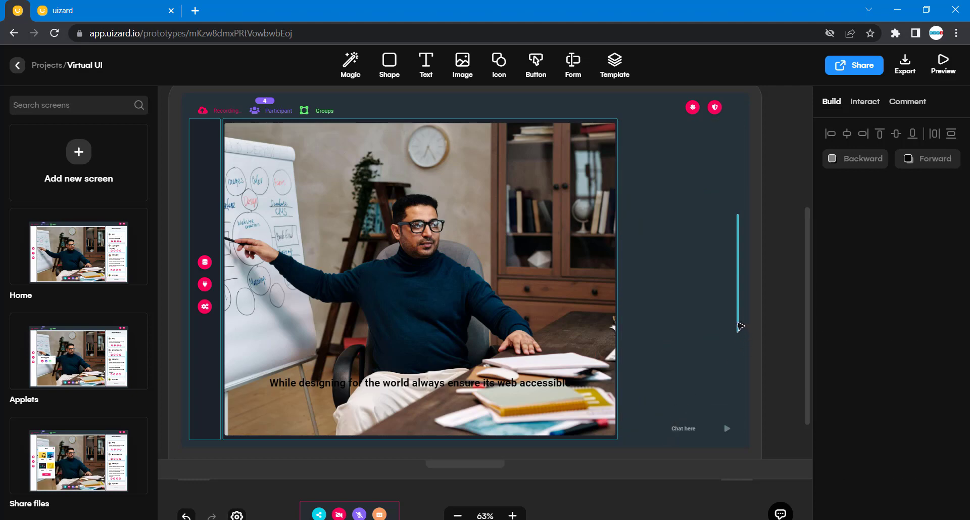
{"action": "left_click_drag", "start_coordinate": [739, 324], "coordinate": [410, 285]}
{"action": "key", "text": "Delete"}
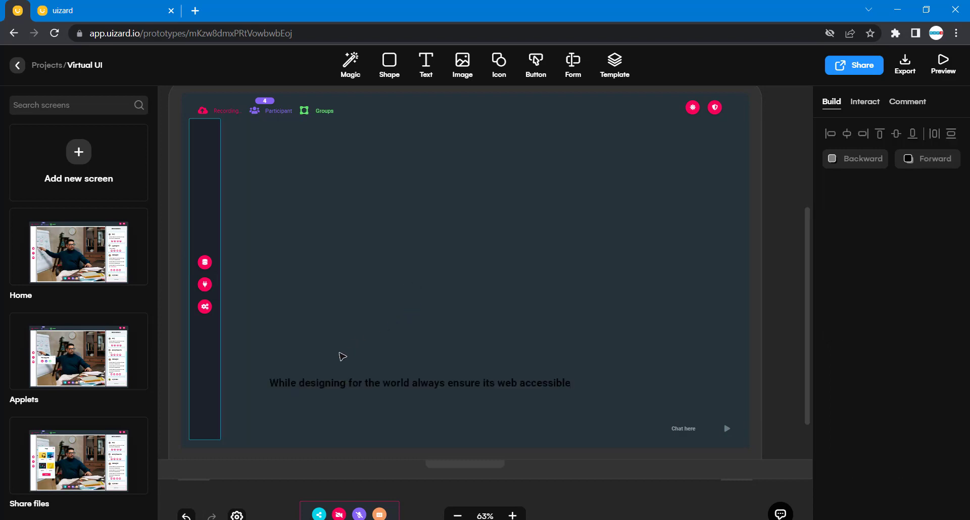
{"action": "left_click_drag", "start_coordinate": [339, 353], "coordinate": [735, 436]}
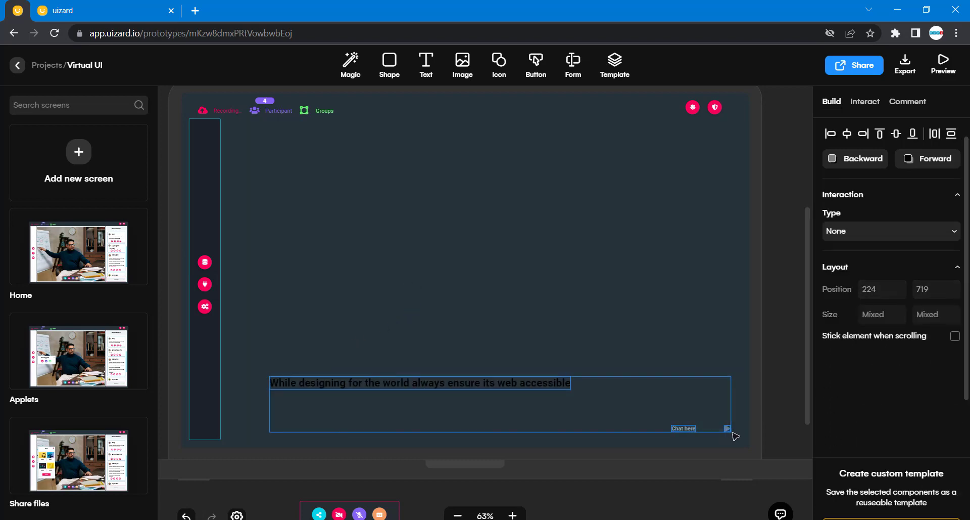
{"action": "key", "text": "Delete"}
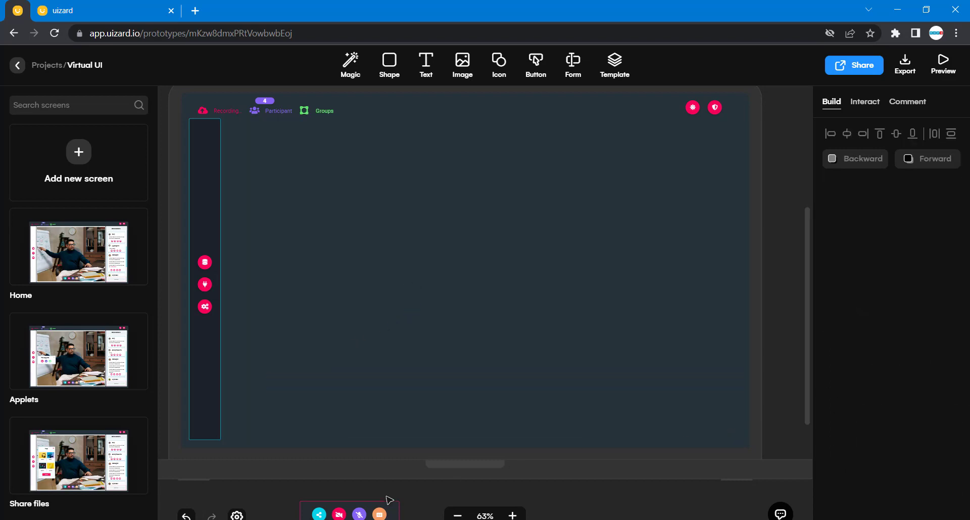
Place the call-control icon bar back inside New Screen7 near the right edge of the screen design.
{"action": "left_click_drag", "start_coordinate": [377, 510], "coordinate": [715, 292]}
{"action": "left_click", "coordinate": [494, 266]}
Add a contained button near the bottom centre of New Screen7, at about X 618, Y 825.
{"action": "scroll", "coordinate": [494, 265], "scroll_direction": "up", "scroll_amount": 7}
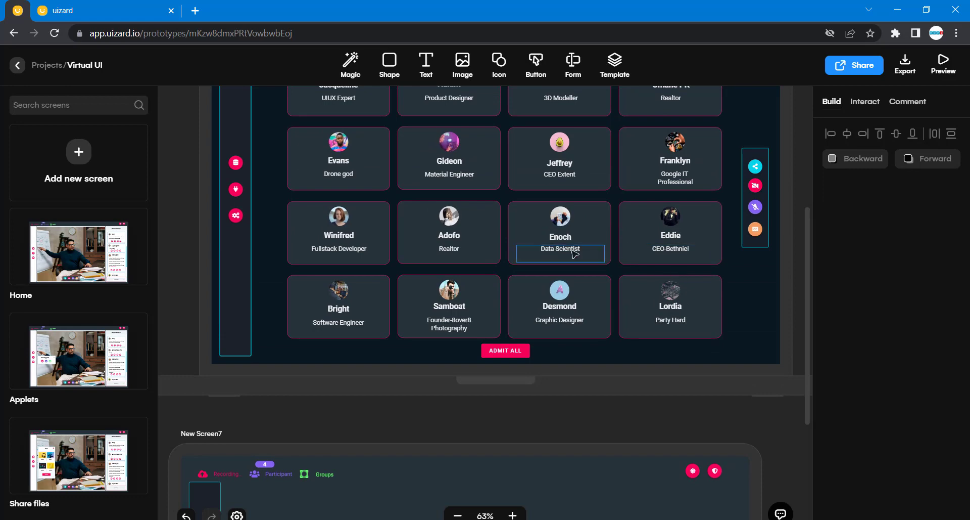
{"action": "scroll", "coordinate": [677, 272], "scroll_direction": "up", "scroll_amount": 2}
{"action": "scroll", "coordinate": [510, 166], "scroll_direction": "down", "scroll_amount": 6}
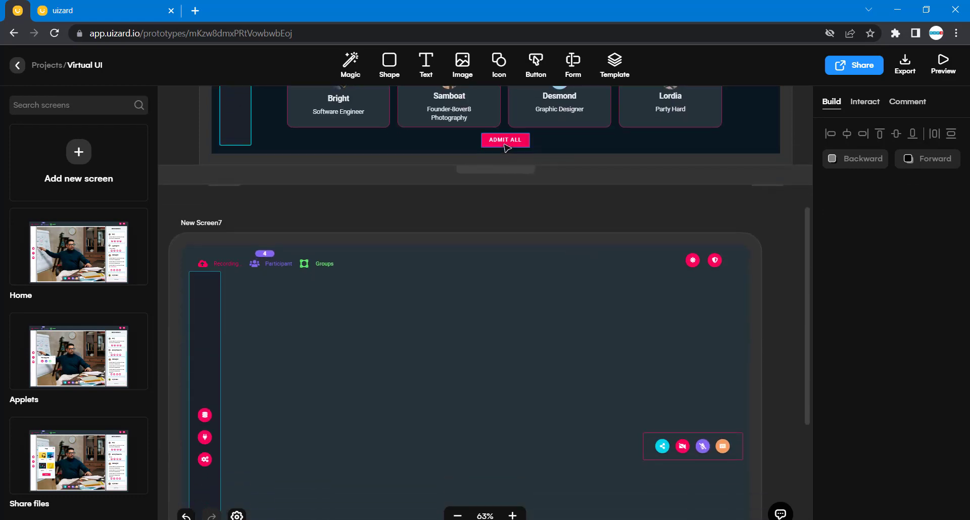
{"action": "scroll", "coordinate": [526, 329], "scroll_direction": "down", "scroll_amount": 3}
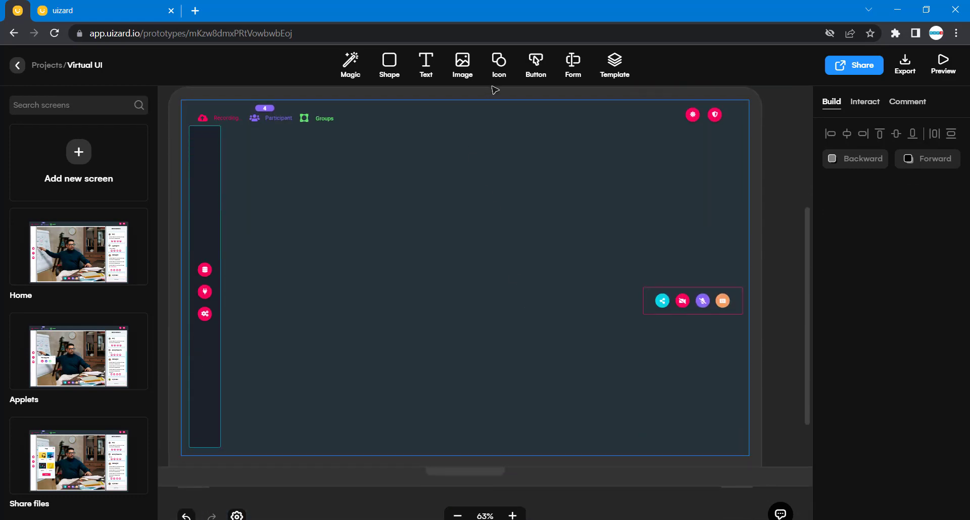
{"action": "left_click", "coordinate": [499, 63]}
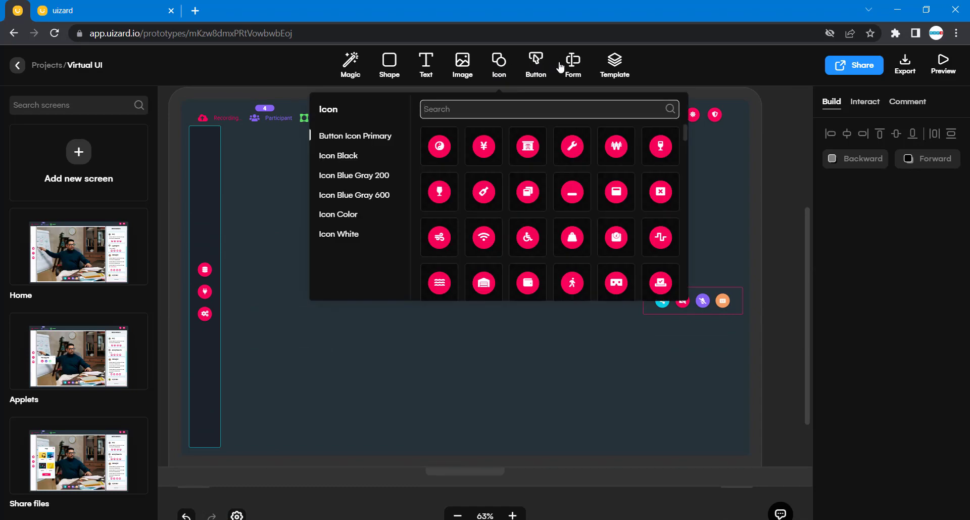
{"action": "left_click", "coordinate": [536, 66]}
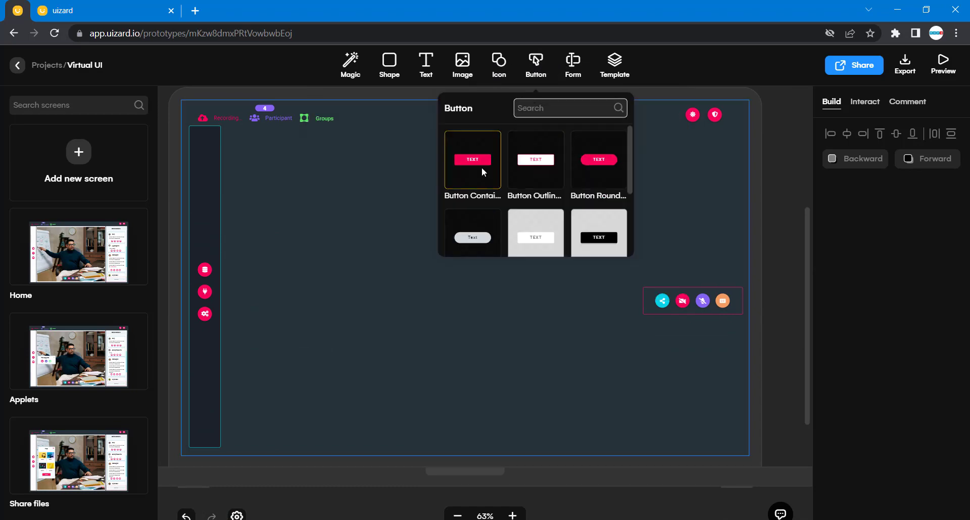
{"action": "left_click_drag", "start_coordinate": [480, 165], "coordinate": [450, 435]}
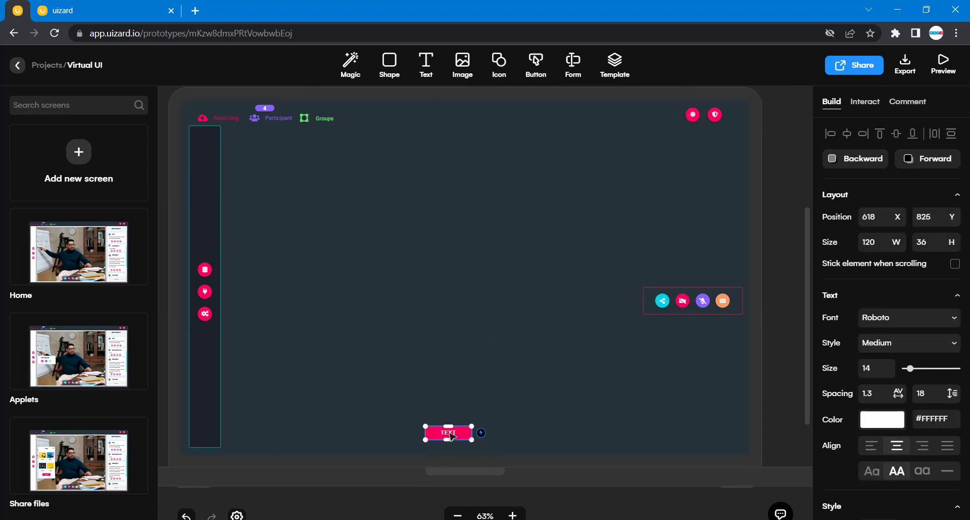
Label the new button "ADMIT ALL" and shift it slightly to the bottom centre of the screen design.
{"action": "double_click", "coordinate": [449, 433]}
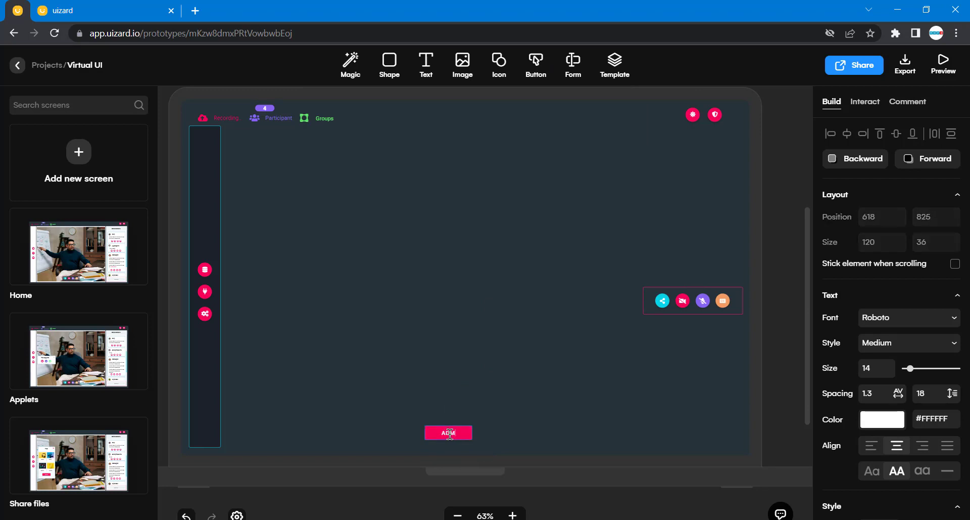
{"action": "type", "text": "ADMIT ALL"}
{"action": "left_click", "coordinate": [500, 437]}
{"action": "left_click_drag", "start_coordinate": [445, 438], "coordinate": [465, 443]}
{"action": "left_click", "coordinate": [627, 418]}
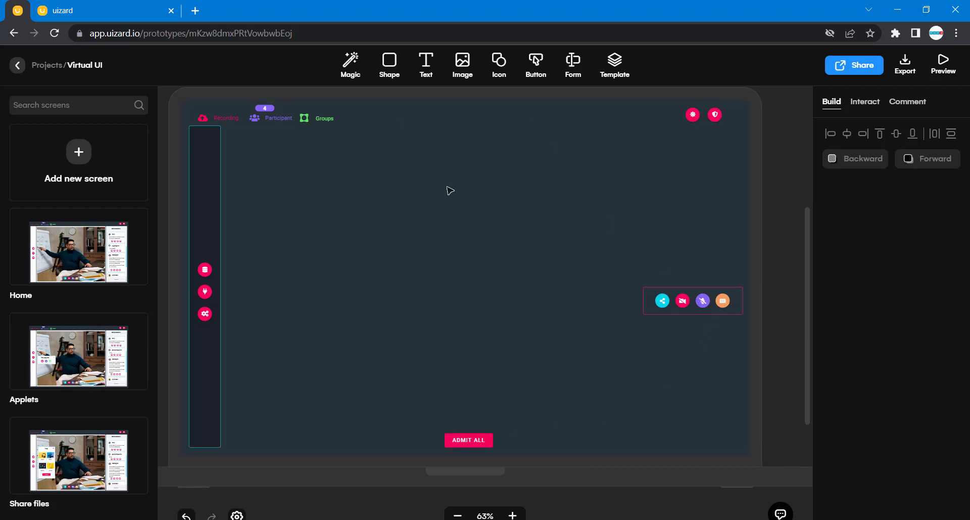
Ungroup the call-control icon bar on New Screen7.
{"action": "scroll", "coordinate": [449, 190], "scroll_direction": "up", "scroll_amount": 5}
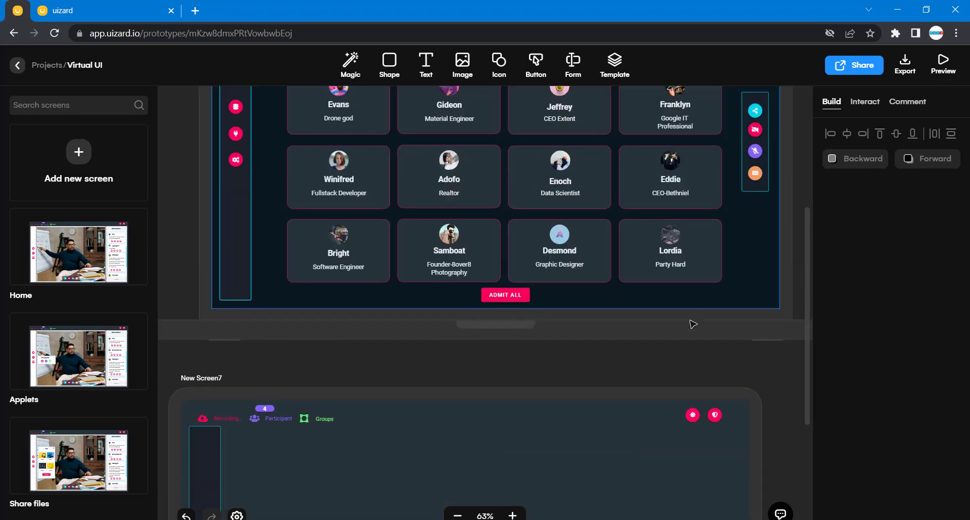
{"action": "scroll", "coordinate": [693, 323], "scroll_direction": "down", "scroll_amount": 5}
{"action": "left_click", "coordinate": [723, 355]}
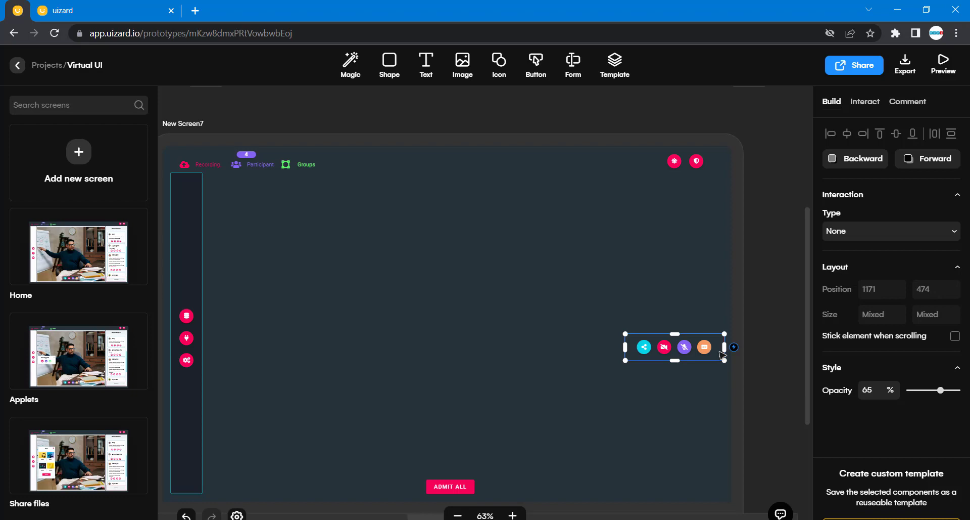
{"action": "right_click", "coordinate": [717, 357]}
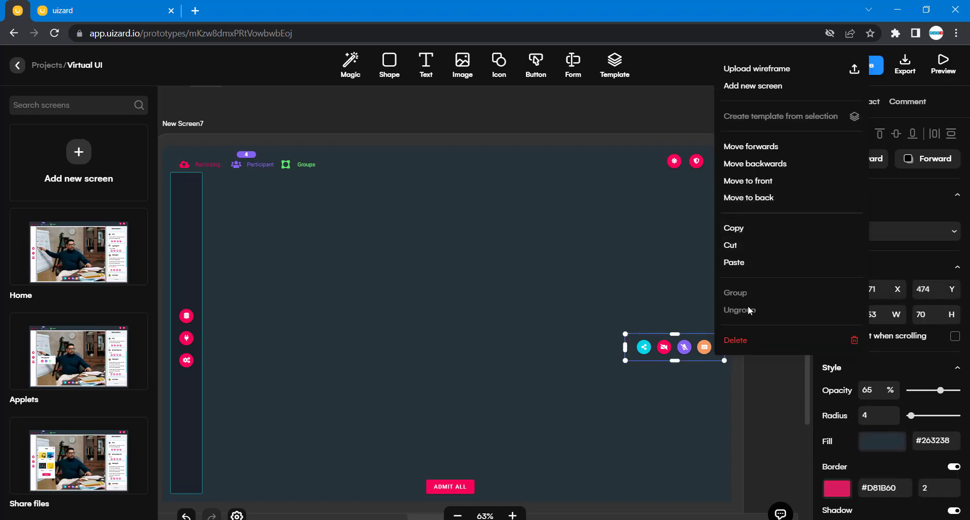
{"action": "left_click", "coordinate": [643, 298]}
{"action": "left_click", "coordinate": [724, 347]}
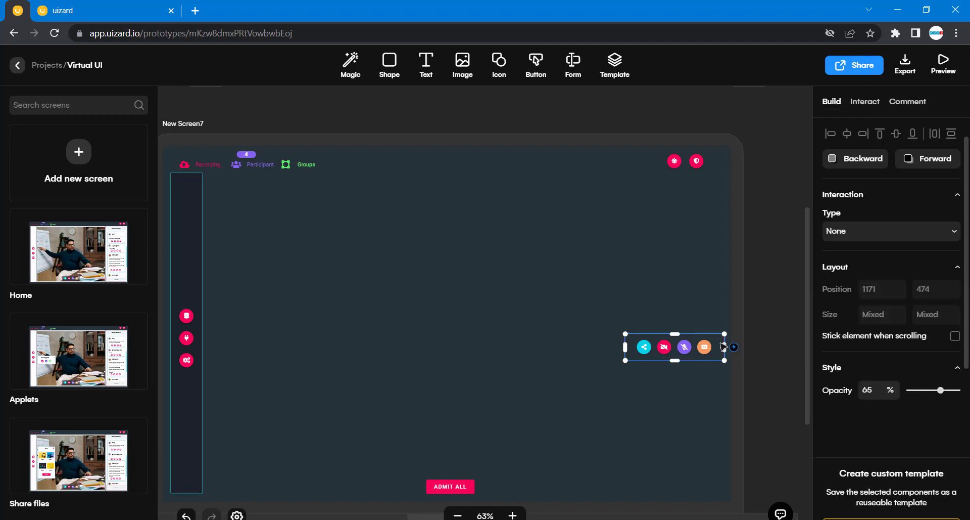
{"action": "right_click", "coordinate": [723, 346]}
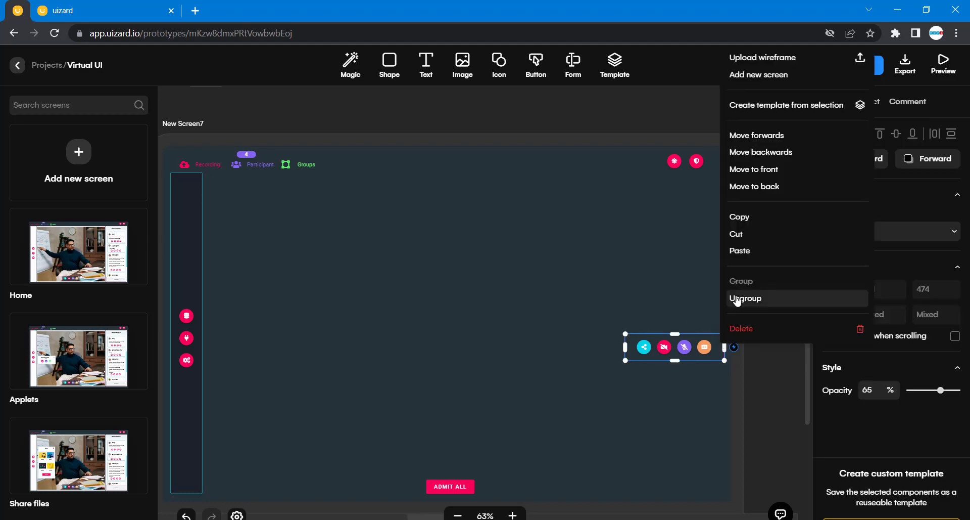
{"action": "left_click", "coordinate": [745, 298]}
Move the bar's background rectangle below the icons, then reshape it into a vertical one about 84 wide and 345 high.
{"action": "left_click", "coordinate": [721, 352]}
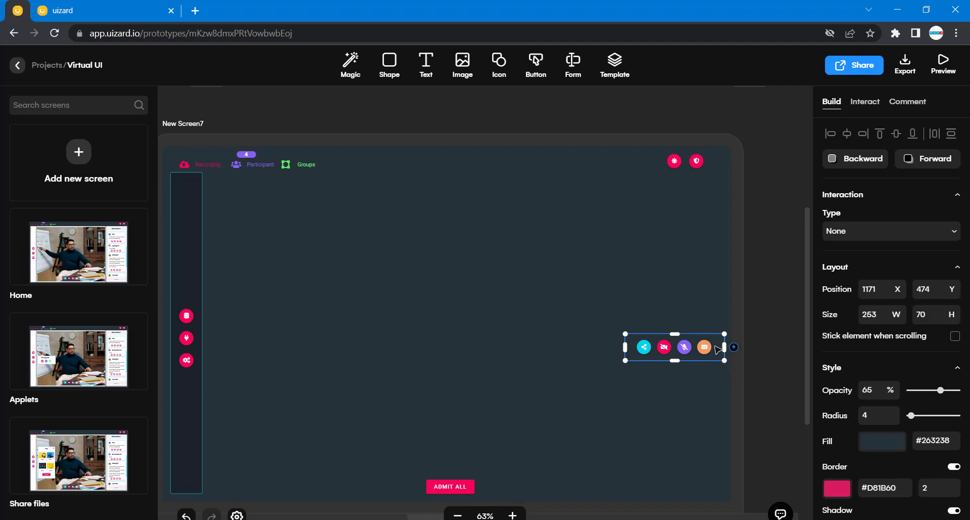
{"action": "left_click_drag", "start_coordinate": [719, 347], "coordinate": [718, 408]}
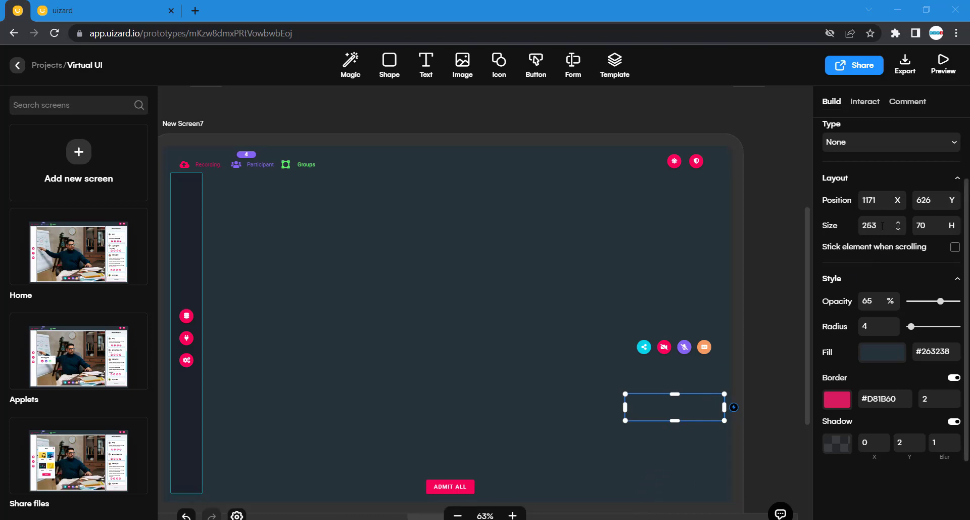
{"action": "left_click_drag", "start_coordinate": [883, 225], "coordinate": [861, 227]}
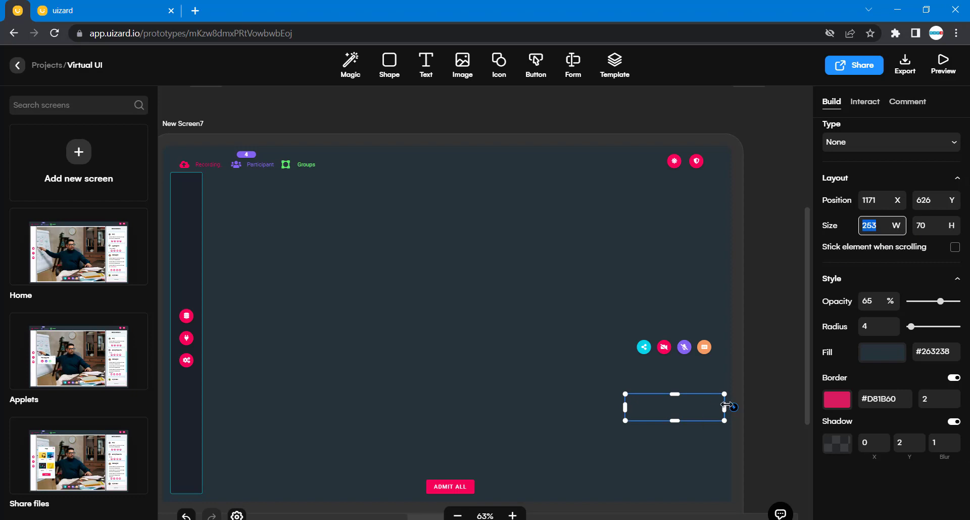
{"action": "left_click_drag", "start_coordinate": [675, 392], "coordinate": [674, 285]}
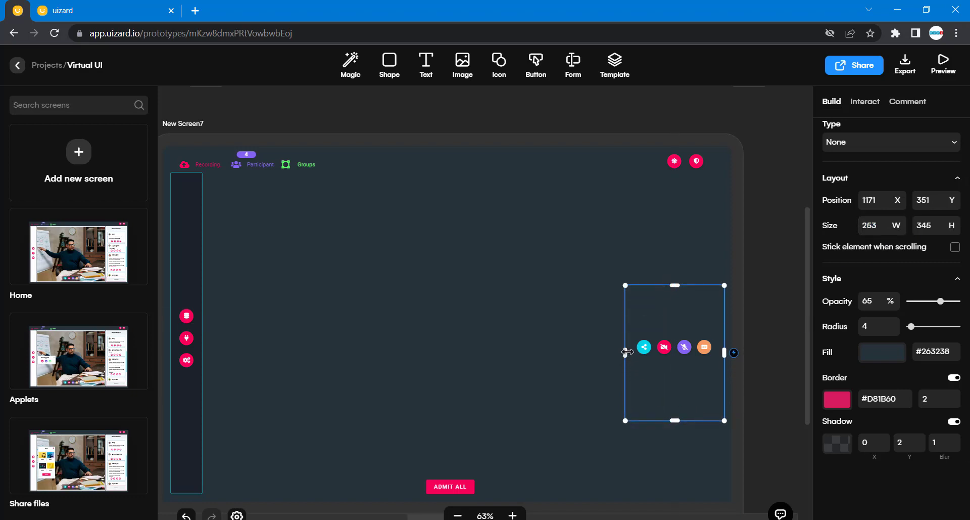
{"action": "left_click_drag", "start_coordinate": [625, 352], "coordinate": [695, 360]}
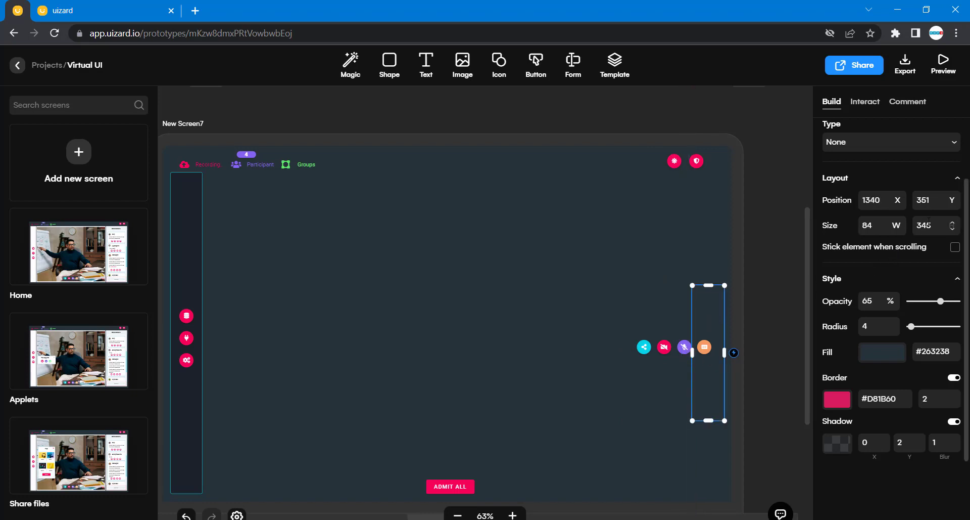
Set the background rectangle's height to 70 and its width to 253.
{"action": "left_click", "coordinate": [952, 225]}
{"action": "type", "text": "70"}
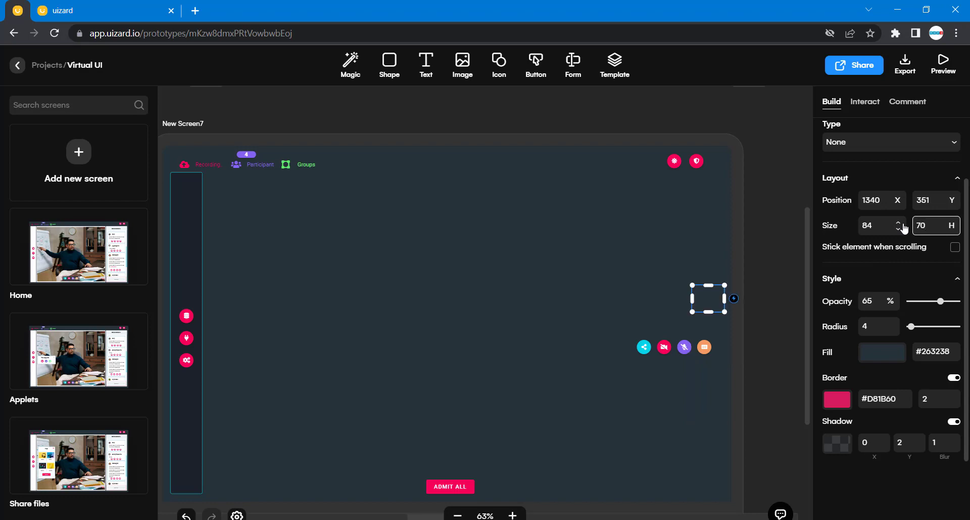
{"action": "left_click", "coordinate": [883, 224]}
{"action": "type", "text": "253"}
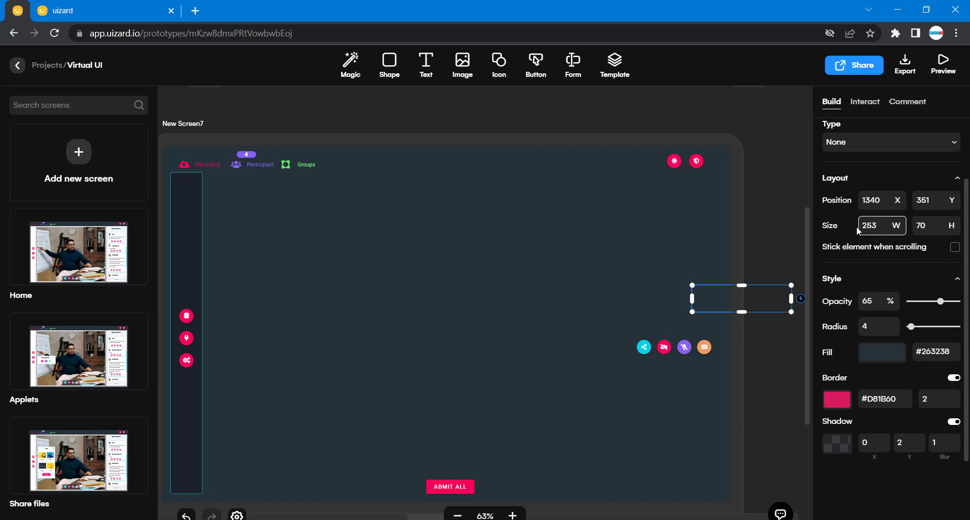
Set the call-control background rectangle's height to 253 and its width to 70.
{"action": "key", "text": "Tab"}
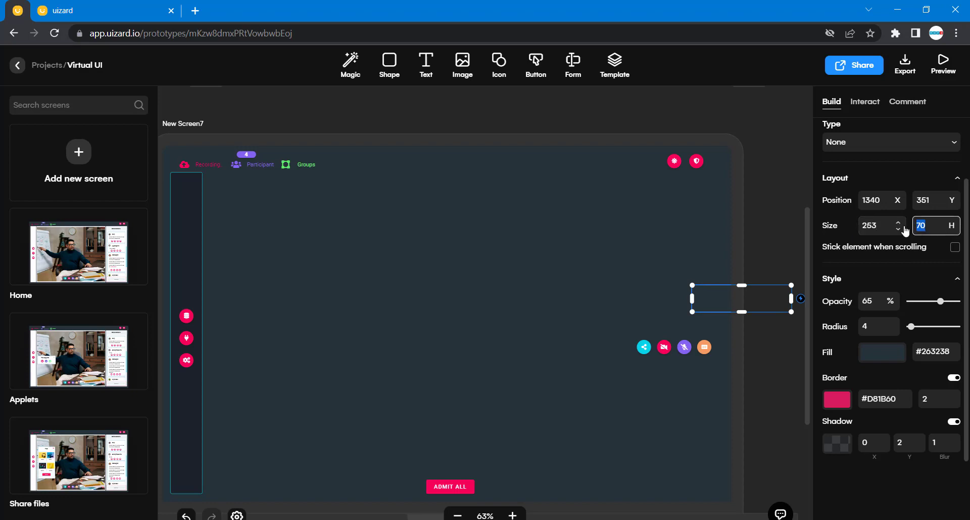
{"action": "type", "text": "253"}
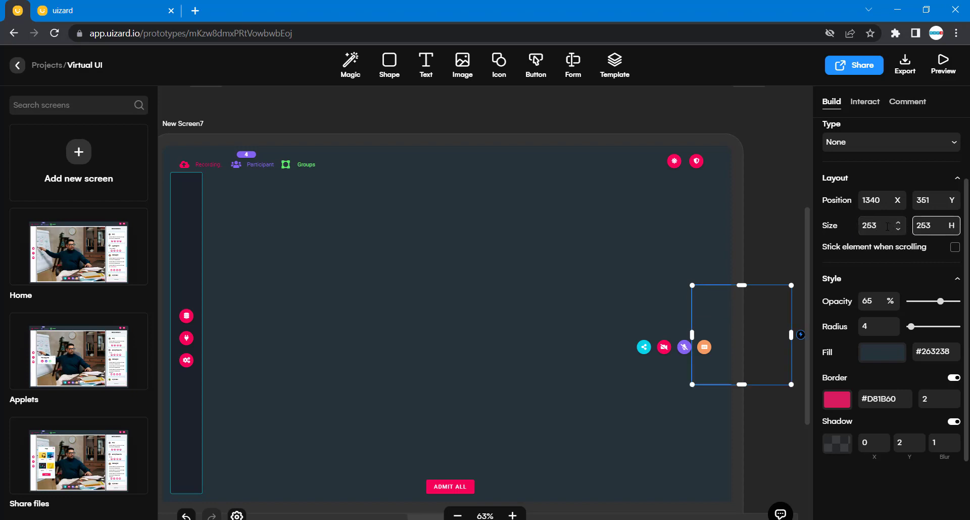
{"action": "left_click", "coordinate": [858, 230]}
{"action": "type", "text": "70"}
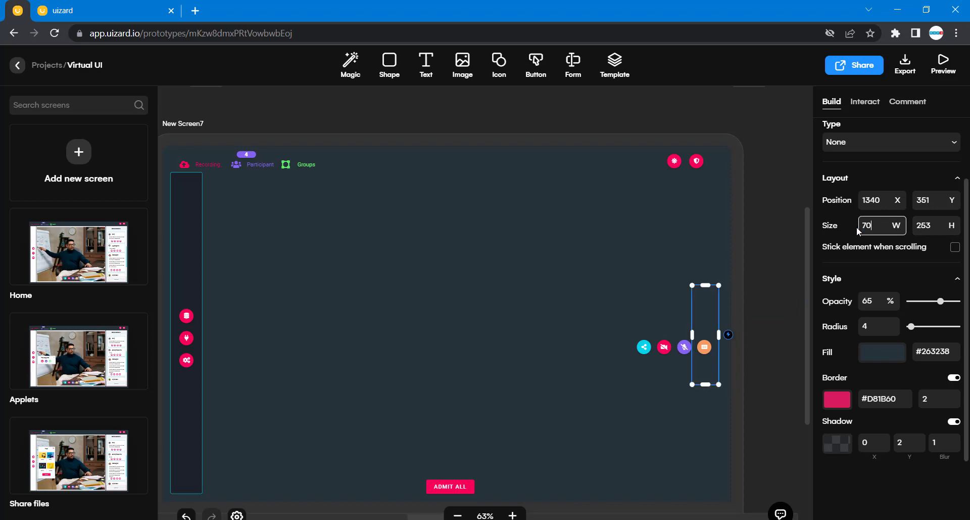
{"action": "left_click", "coordinate": [790, 281]}
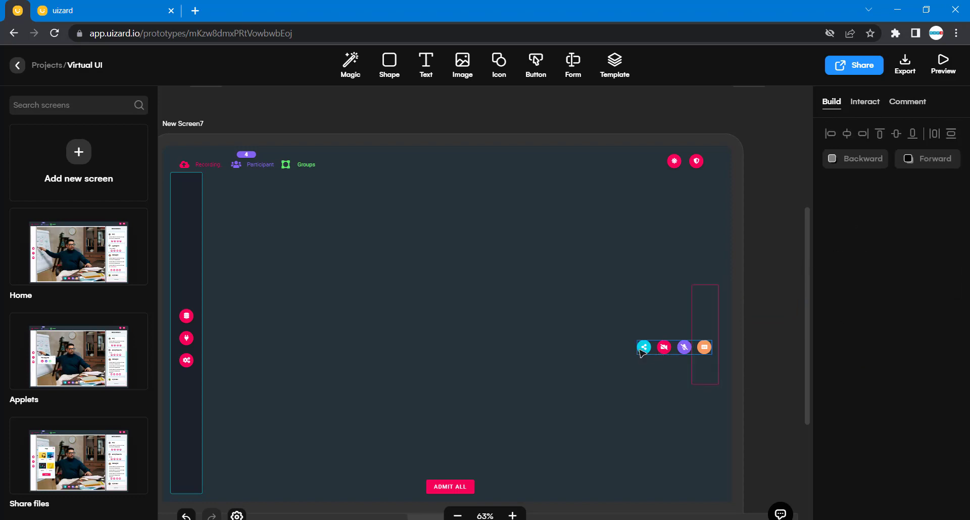
Move the row of four call-control icons clear of the background rectangle, to its left.
{"action": "left_click", "coordinate": [660, 351]}
{"action": "left_click_drag", "start_coordinate": [640, 349], "coordinate": [587, 359]}
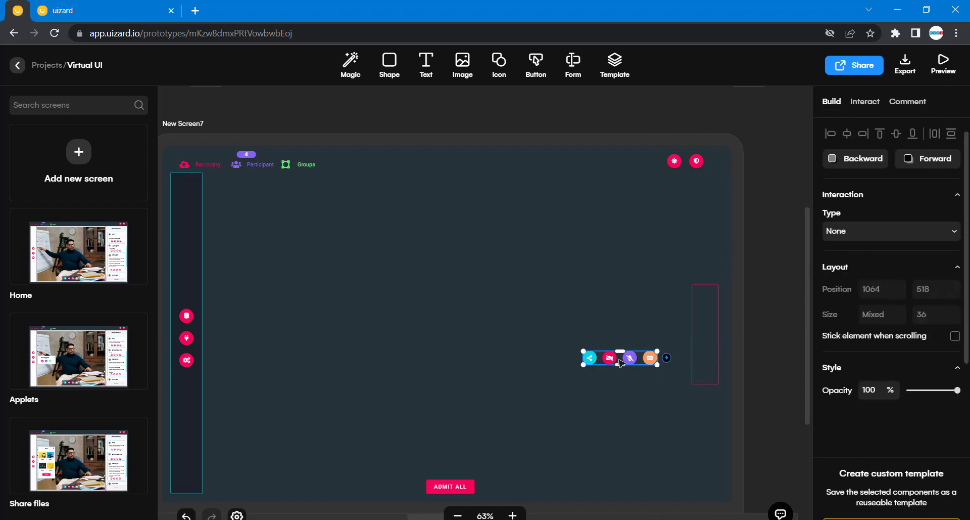
{"action": "left_click", "coordinate": [701, 323]}
Copy the fill colour #1B232A from the finished screen's vertical control bar onto New Screen7's background rectangle.
{"action": "scroll", "coordinate": [468, 182], "scroll_direction": "up", "scroll_amount": 5}
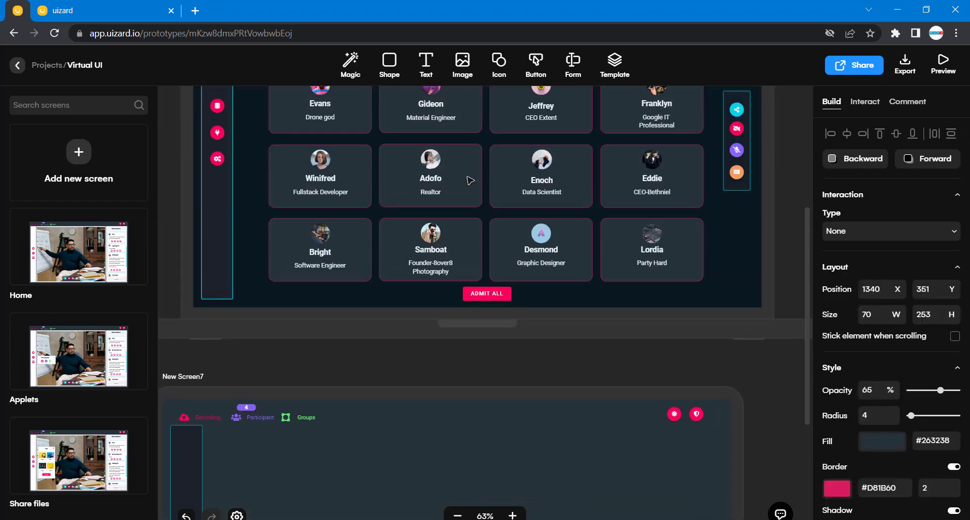
{"action": "left_click", "coordinate": [741, 221]}
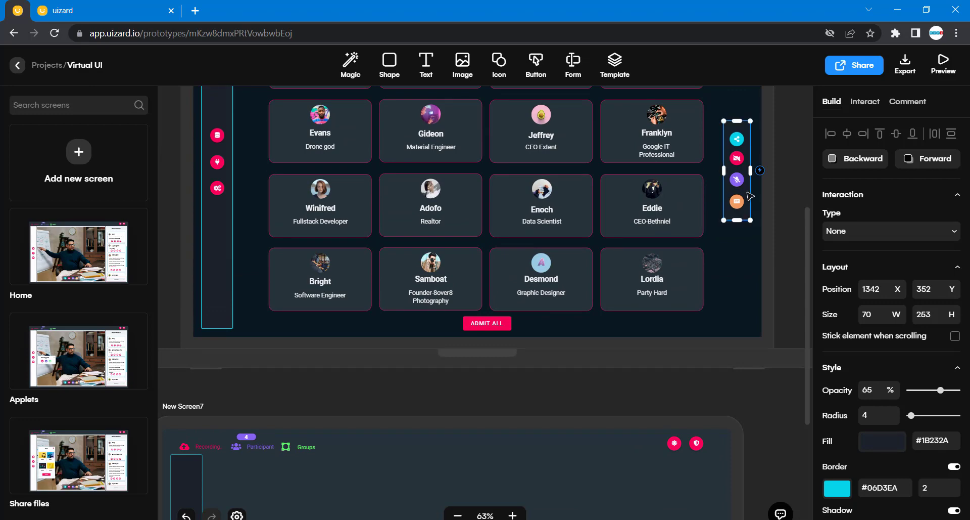
{"action": "scroll", "coordinate": [939, 406], "scroll_direction": "down", "scroll_amount": 1}
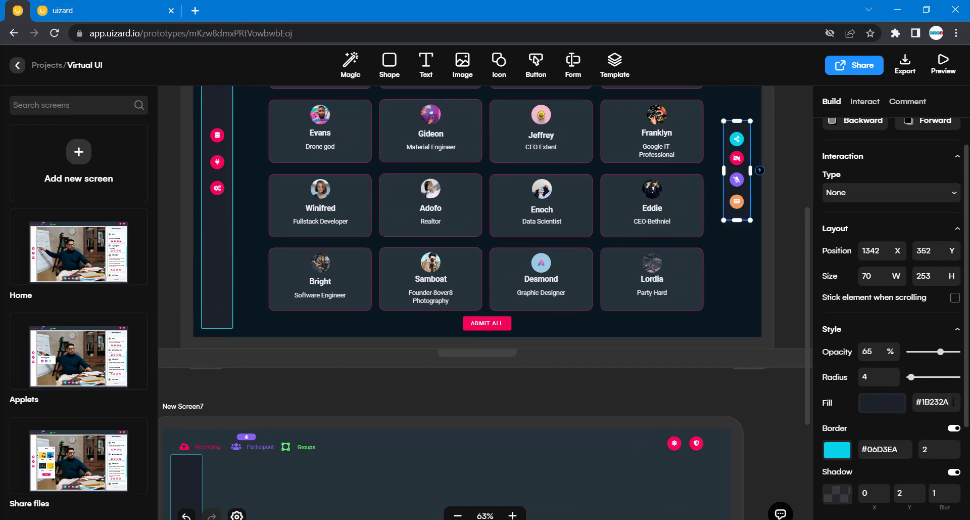
{"action": "double_click", "coordinate": [953, 401]}
{"action": "key", "text": "ctrl+c"}
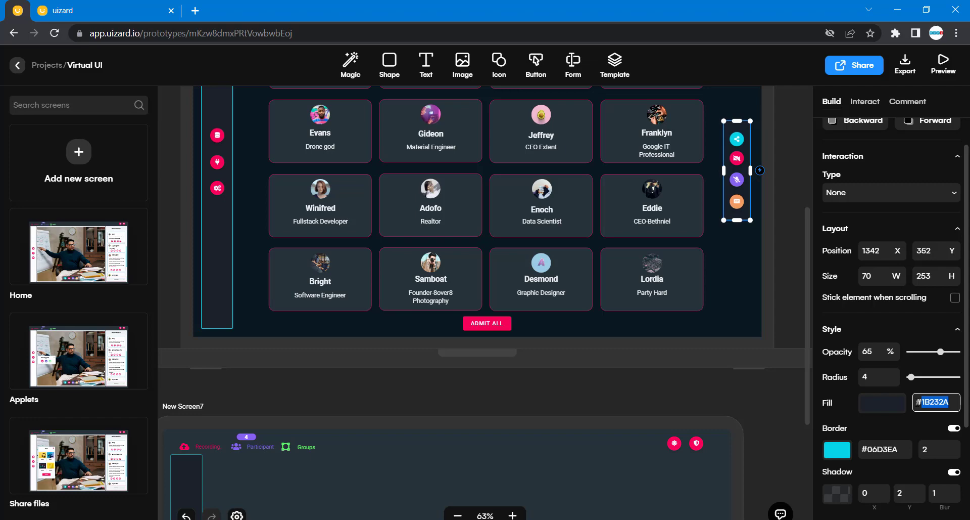
{"action": "scroll", "coordinate": [779, 399], "scroll_direction": "down", "scroll_amount": 3}
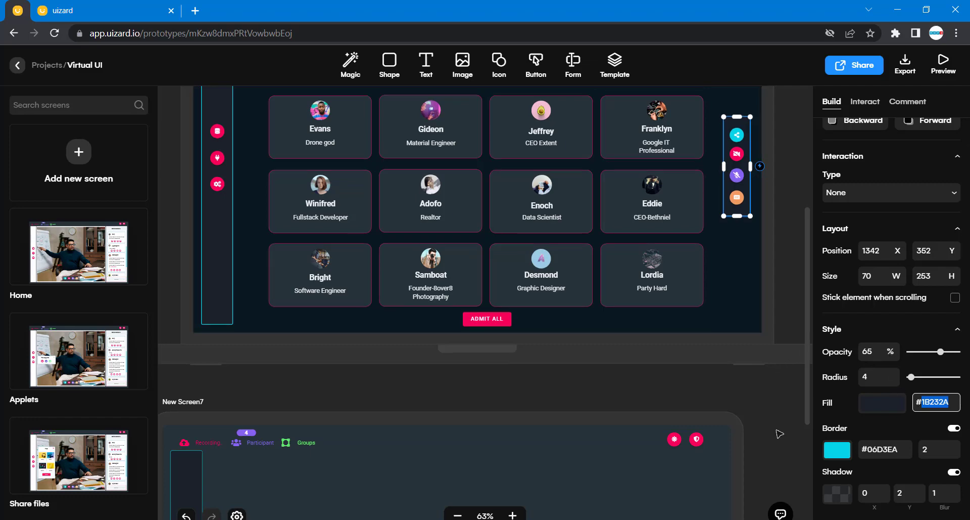
{"action": "left_click", "coordinate": [705, 434]}
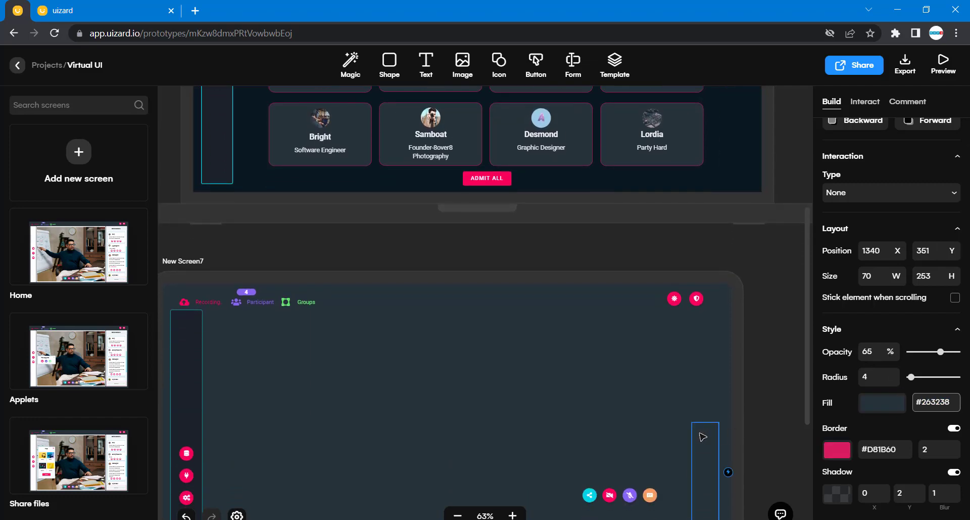
{"action": "double_click", "coordinate": [957, 402]}
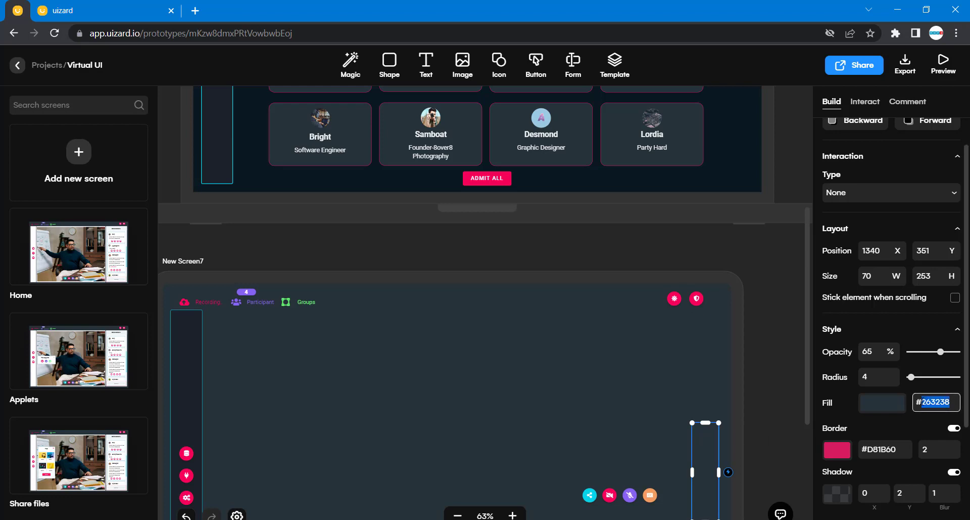
{"action": "key", "text": "ctrl+v"}
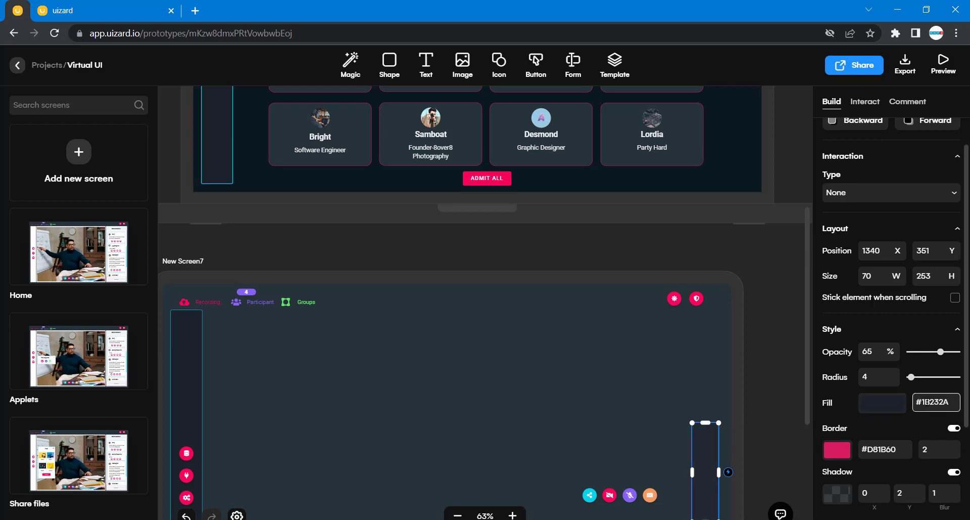
{"action": "left_click", "coordinate": [750, 402]}
Copy the border colour #06D3EA from the finished screen's control bar onto New Screen7's background rectangle.
{"action": "scroll", "coordinate": [760, 437], "scroll_direction": "down", "scroll_amount": 3}
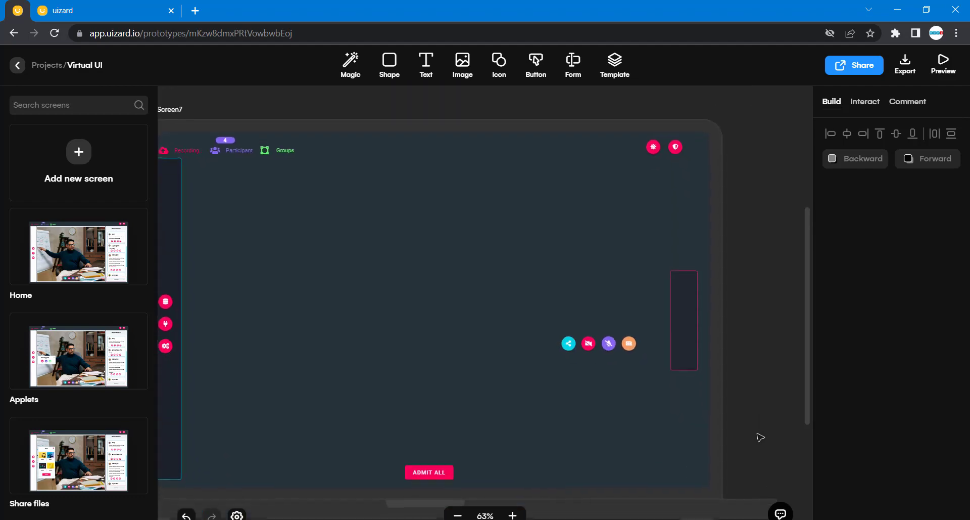
{"action": "scroll", "coordinate": [761, 437], "scroll_direction": "up", "scroll_amount": 6}
{"action": "scroll", "coordinate": [760, 437], "scroll_direction": "right", "scroll_amount": 3}
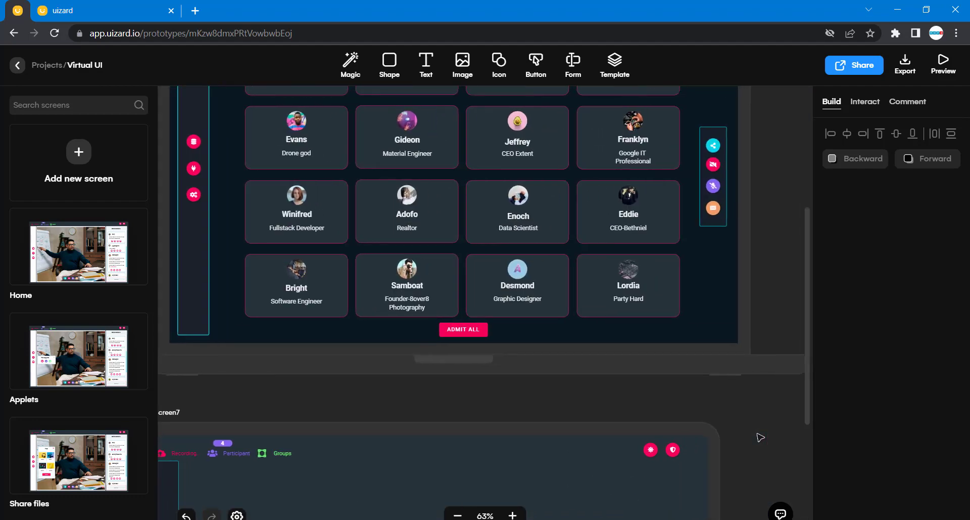
{"action": "left_click", "coordinate": [713, 217]}
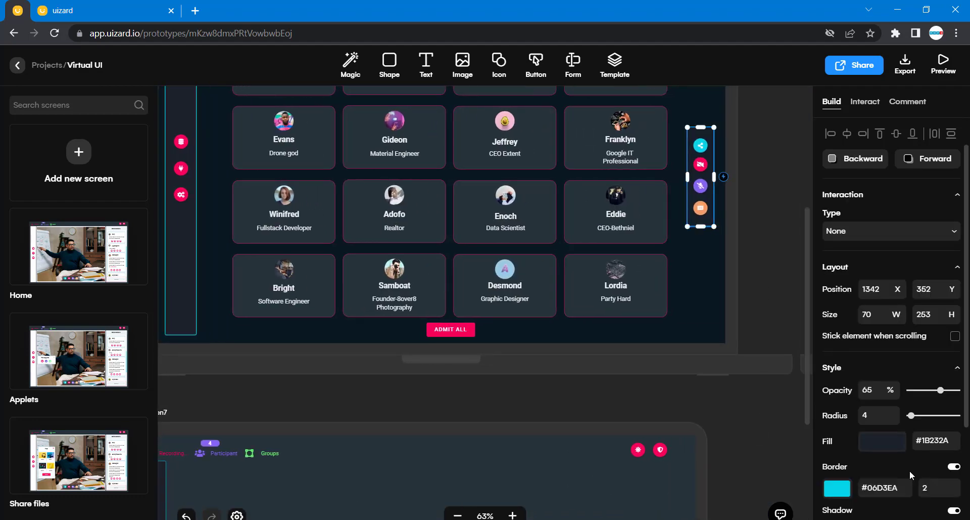
{"action": "left_click_drag", "start_coordinate": [903, 487], "coordinate": [868, 487]}
{"action": "key", "text": "ctrl+c"}
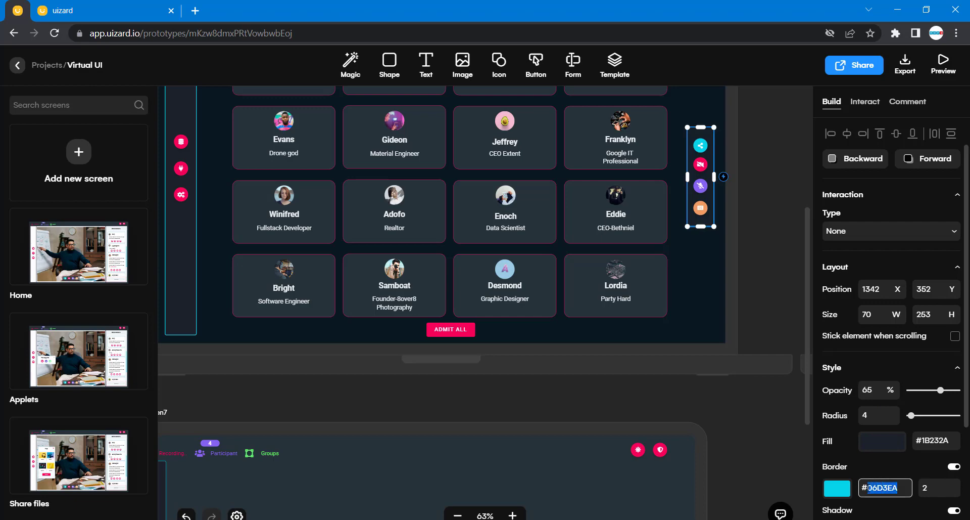
{"action": "scroll", "coordinate": [764, 461], "scroll_direction": "down", "scroll_amount": 4}
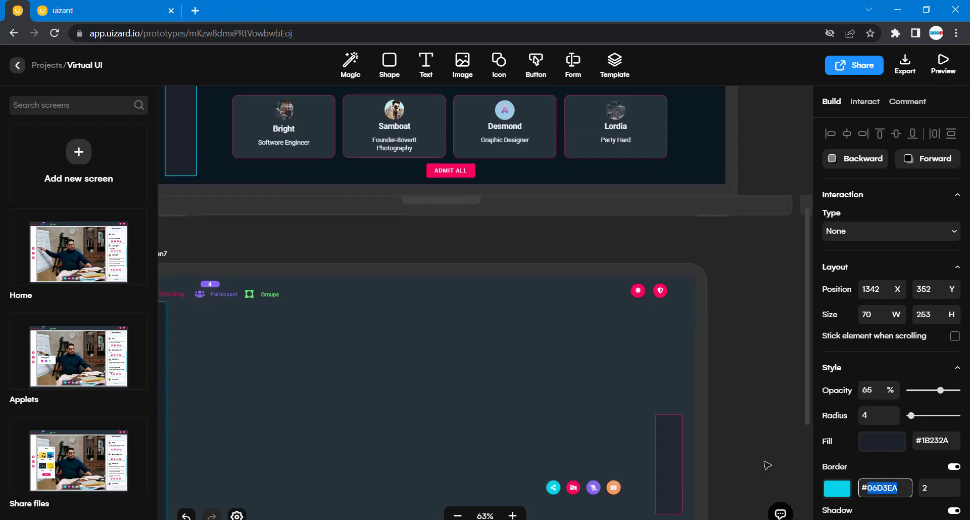
{"action": "left_click", "coordinate": [673, 432]}
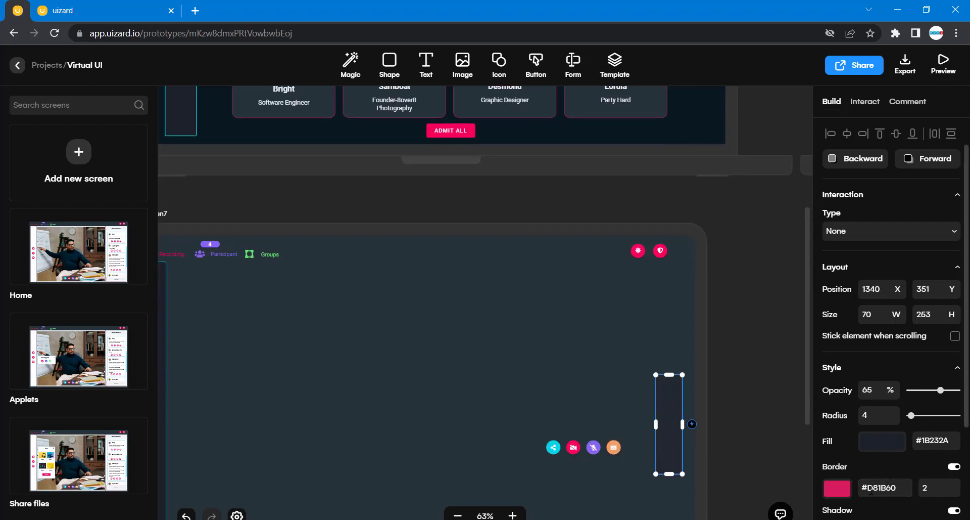
{"action": "left_click_drag", "start_coordinate": [903, 488], "coordinate": [870, 487]}
{"action": "key", "text": "ctrl+v"}
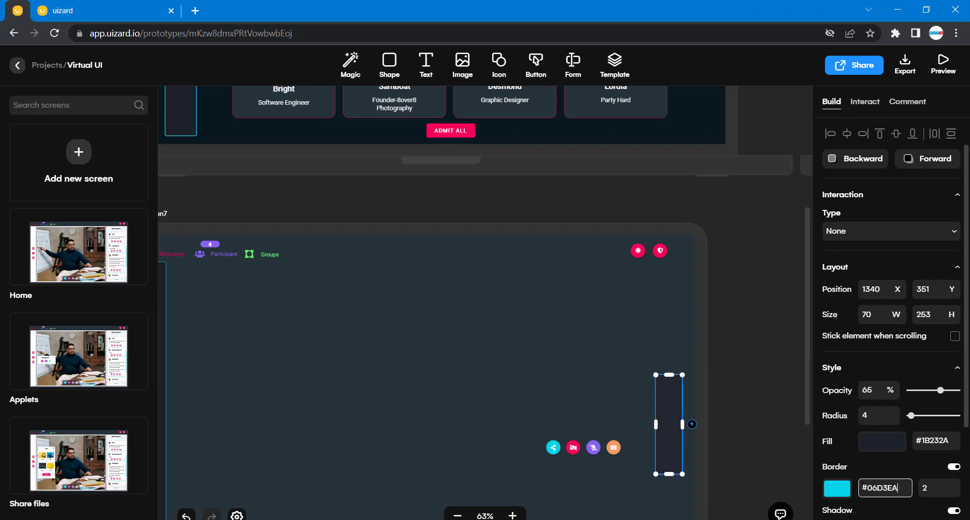
{"action": "left_click", "coordinate": [696, 414]}
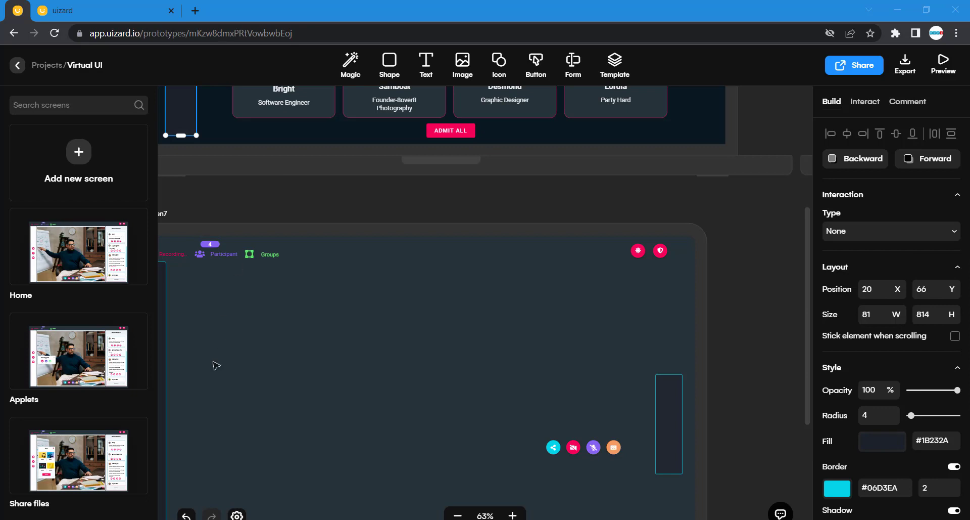
Check the border settings of the tall left sidebar rectangle on New Screen7.
{"action": "scroll", "coordinate": [252, 350], "scroll_direction": "left", "scroll_amount": 3}
{"action": "left_click", "coordinate": [273, 329]}
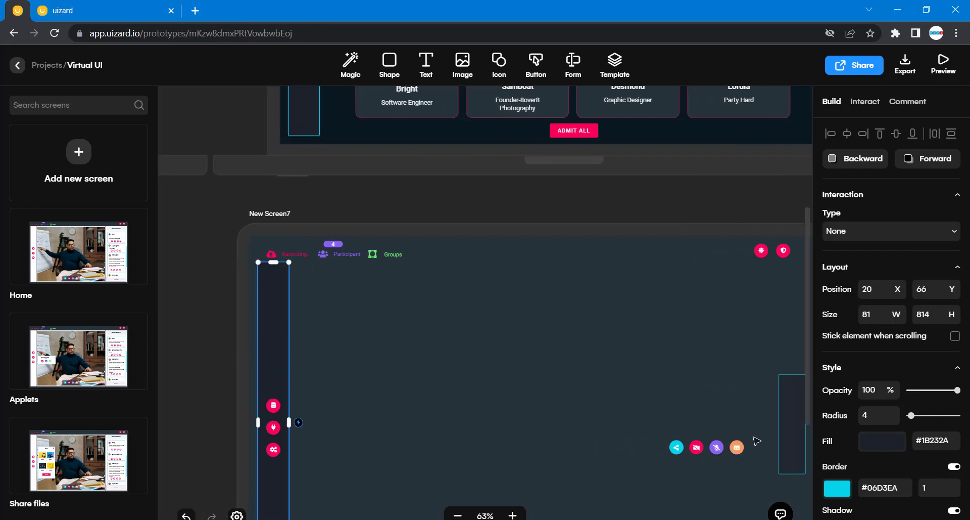
{"action": "scroll", "coordinate": [756, 441], "scroll_direction": "right", "scroll_amount": 3}
{"action": "scroll", "coordinate": [757, 440], "scroll_direction": "right", "scroll_amount": 2}
{"action": "scroll", "coordinate": [961, 447], "scroll_direction": "down", "scroll_amount": 1}
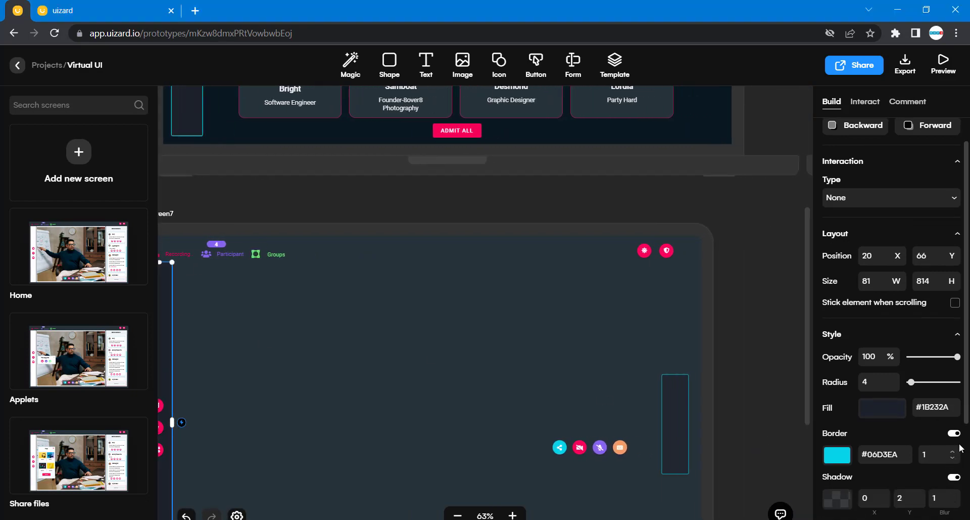
{"action": "left_click", "coordinate": [733, 444]}
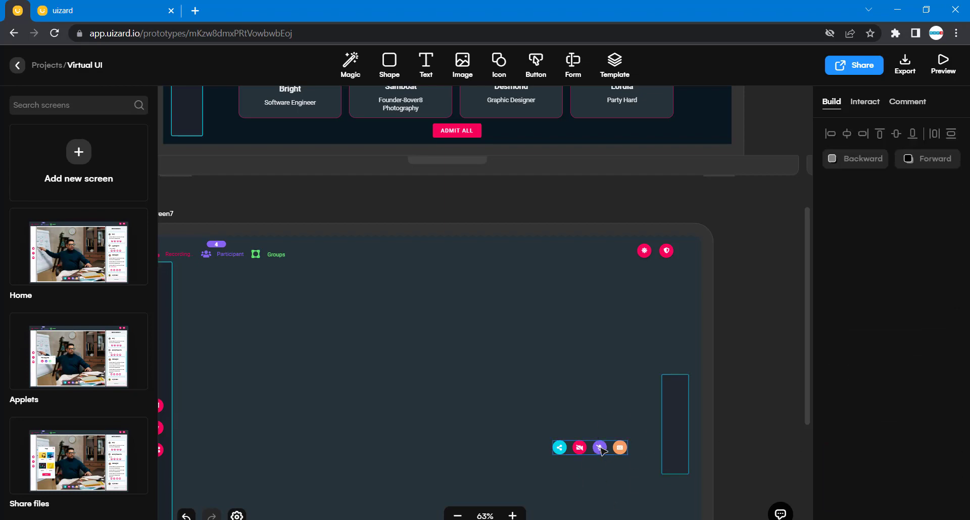
Shift the call-control icon row up slightly and ungroup it.
{"action": "left_click_drag", "start_coordinate": [600, 447], "coordinate": [602, 420]}
{"action": "right_click", "coordinate": [603, 419]}
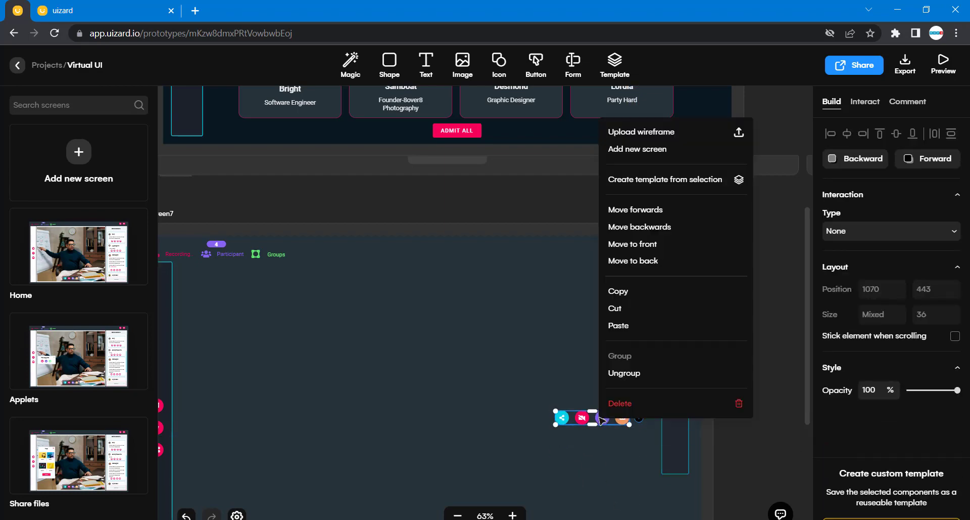
{"action": "left_click", "coordinate": [627, 379]}
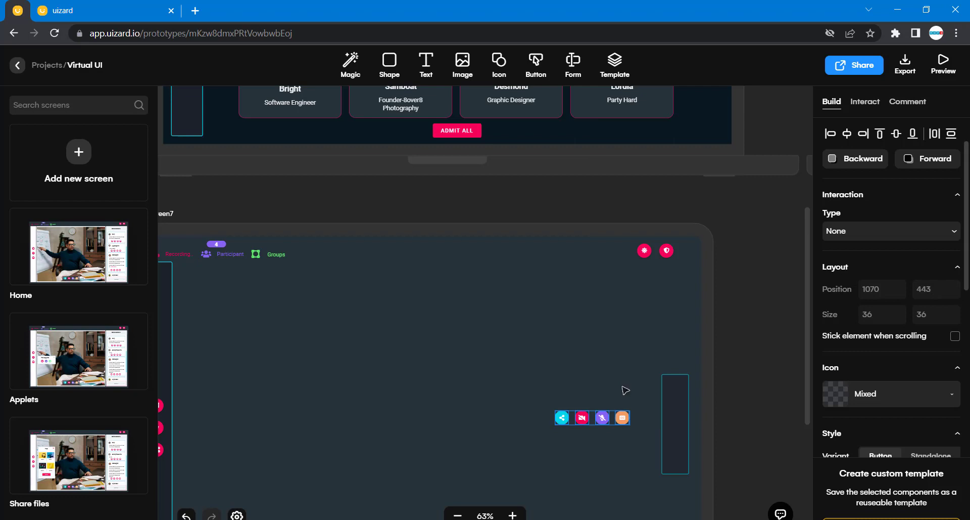
{"action": "left_click", "coordinate": [624, 390]}
Stack the share, video slash, microphone slash and closed captioning icons vertically inside the background rectangle, in line with one another.
{"action": "left_click_drag", "start_coordinate": [564, 420], "coordinate": [676, 392]}
{"action": "left_click_drag", "start_coordinate": [582, 418], "coordinate": [678, 416]}
{"action": "left_click", "coordinate": [602, 417]}
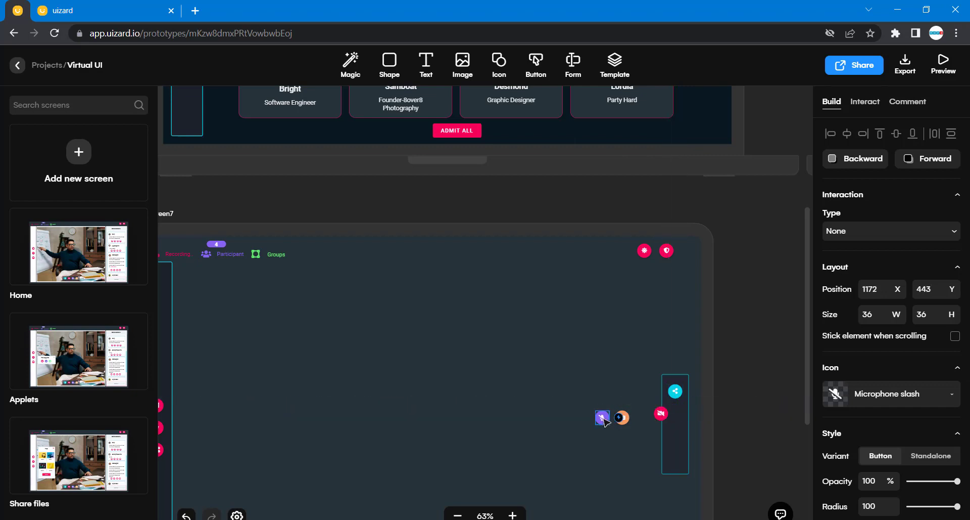
{"action": "left_click", "coordinate": [667, 414]}
{"action": "left_click_drag", "start_coordinate": [671, 415], "coordinate": [675, 414]}
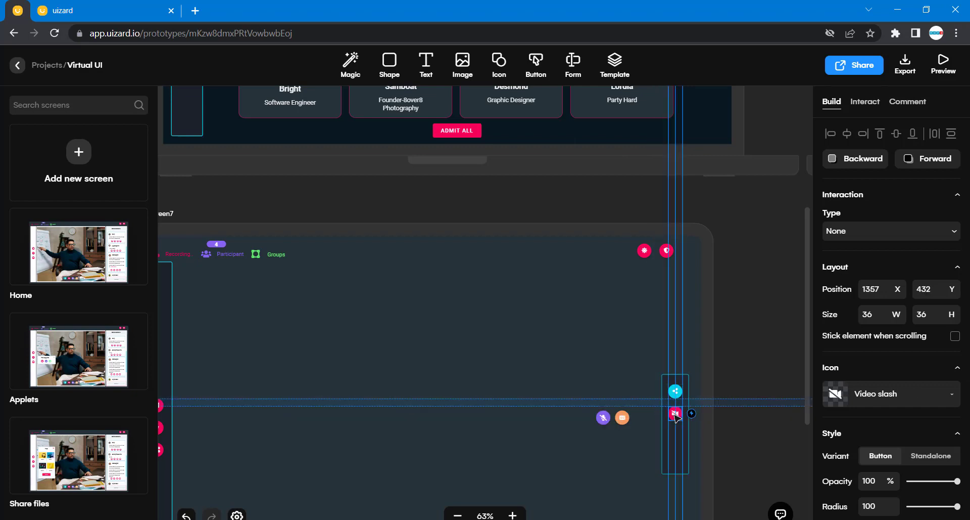
{"action": "left_click_drag", "start_coordinate": [603, 417], "coordinate": [680, 438]}
{"action": "left_click_drag", "start_coordinate": [622, 417], "coordinate": [681, 461]}
{"action": "left_click", "coordinate": [748, 430]}
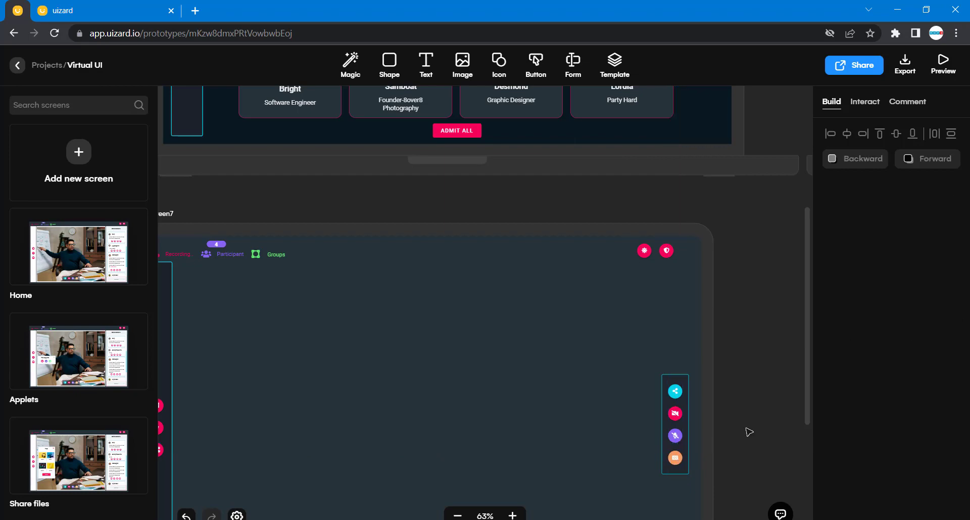
Select all four call-control icons in the vertical bar and align them to the center.
{"action": "scroll", "coordinate": [748, 430], "scroll_direction": "down", "scroll_amount": 1}
{"action": "left_click", "coordinate": [676, 390]}
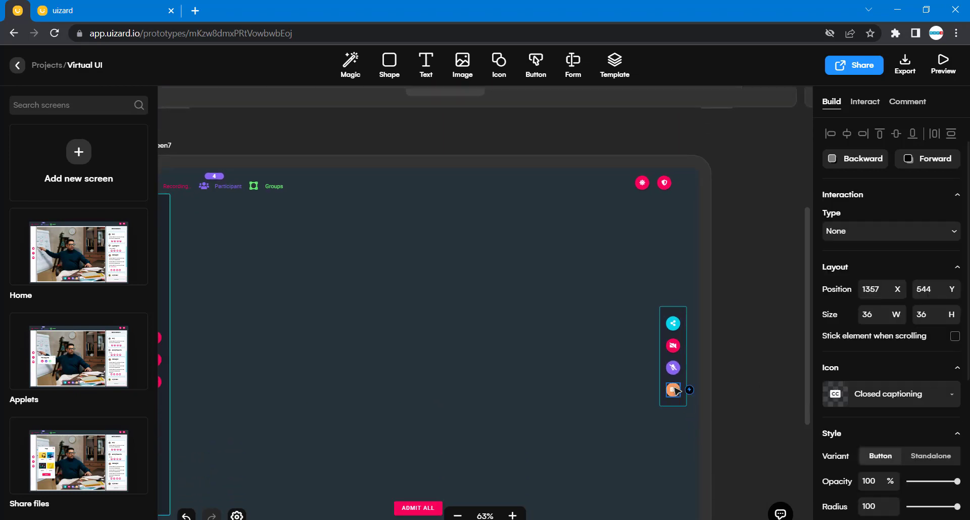
{"action": "left_click", "coordinate": [674, 367], "text": "shift"}
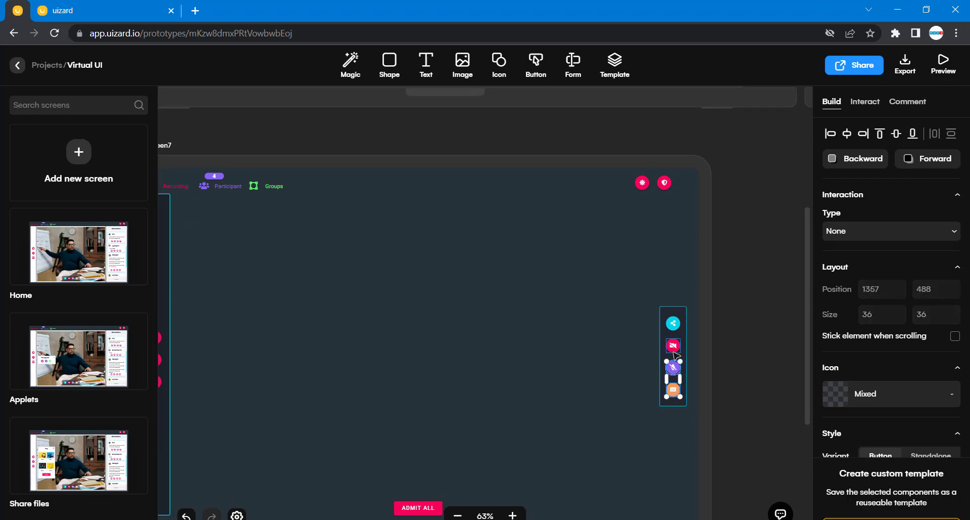
{"action": "left_click", "coordinate": [673, 346], "text": "shift"}
{"action": "left_click", "coordinate": [673, 323], "text": "shift"}
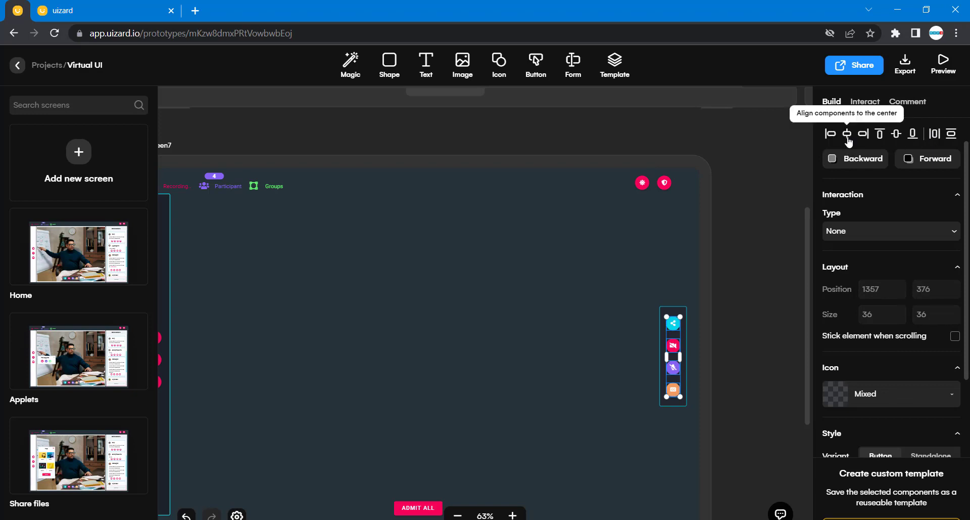
{"action": "left_click", "coordinate": [755, 360]}
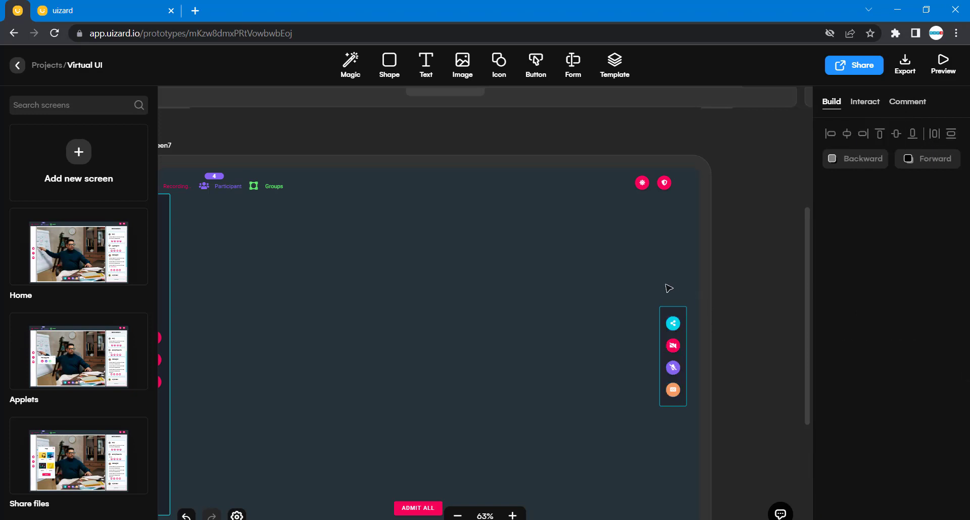
Group the share, video slash, microphone slash and closed captioning icons in the vertical call-control bar on New Screen7.
{"action": "left_click", "coordinate": [682, 315]}
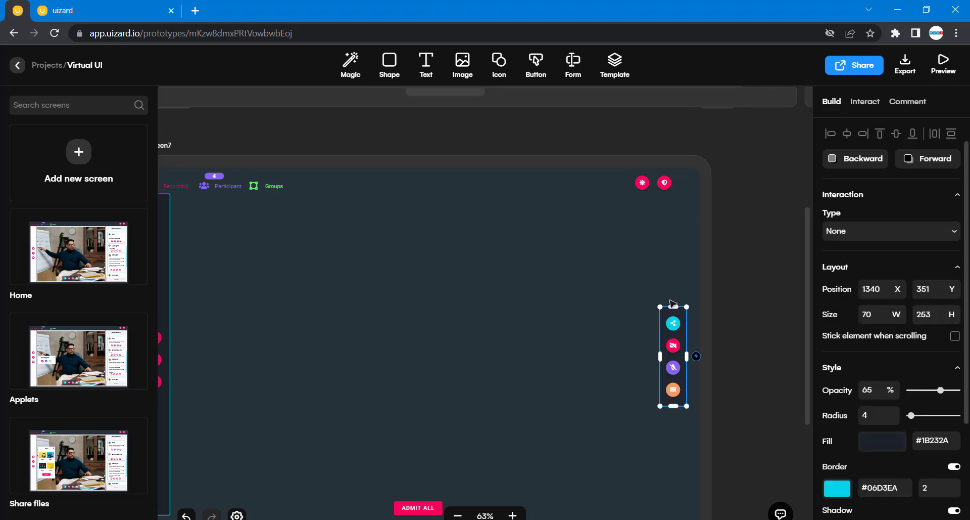
{"action": "double_click", "coordinate": [674, 326]}
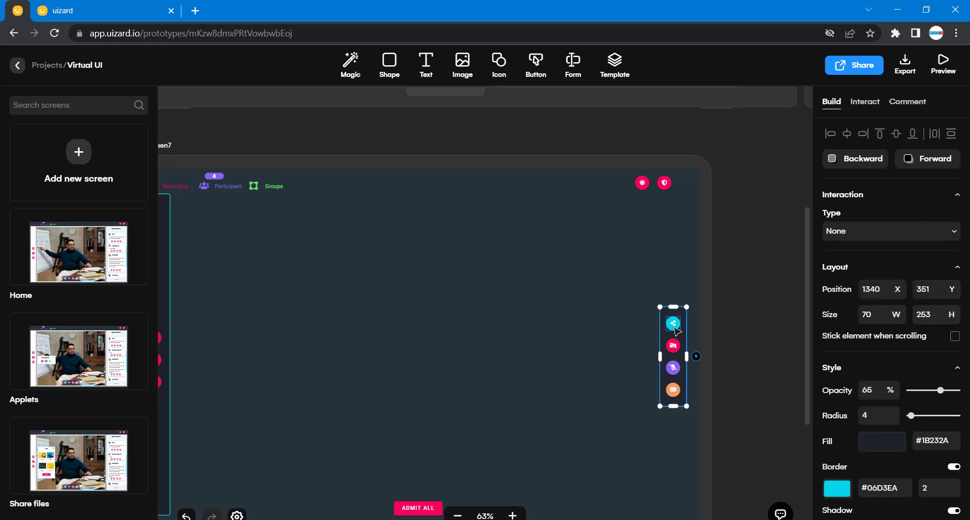
{"action": "left_click", "coordinate": [673, 345], "text": "shift"}
{"action": "left_click", "coordinate": [673, 366], "text": "shift"}
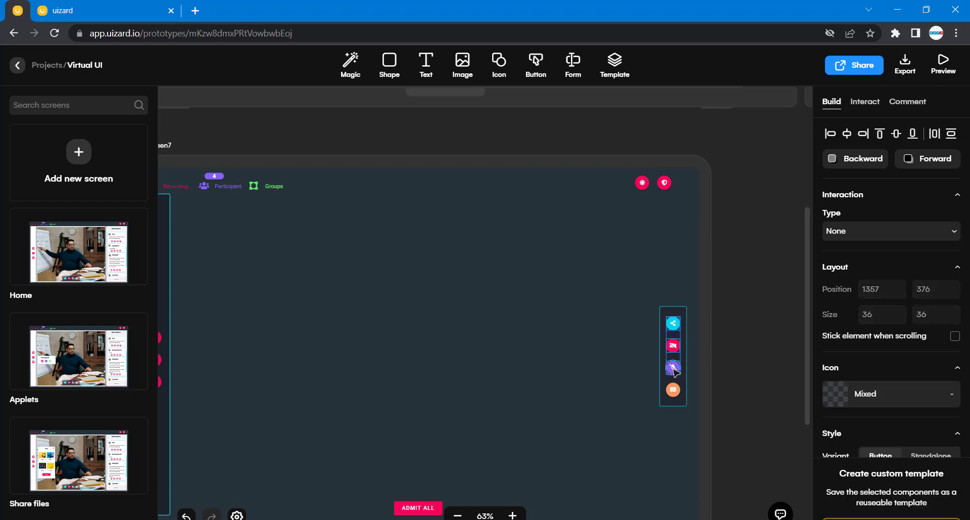
{"action": "left_click", "coordinate": [674, 391], "text": "shift"}
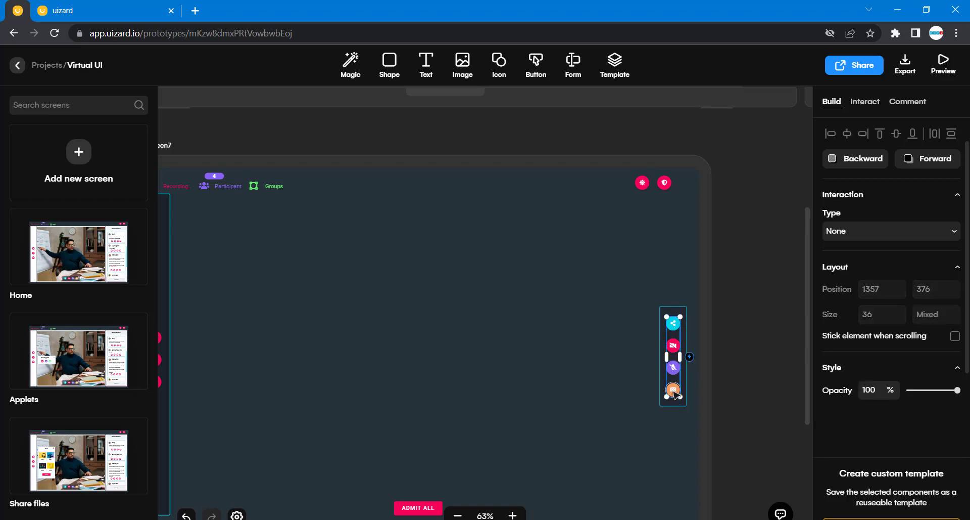
{"action": "left_click", "coordinate": [747, 370]}
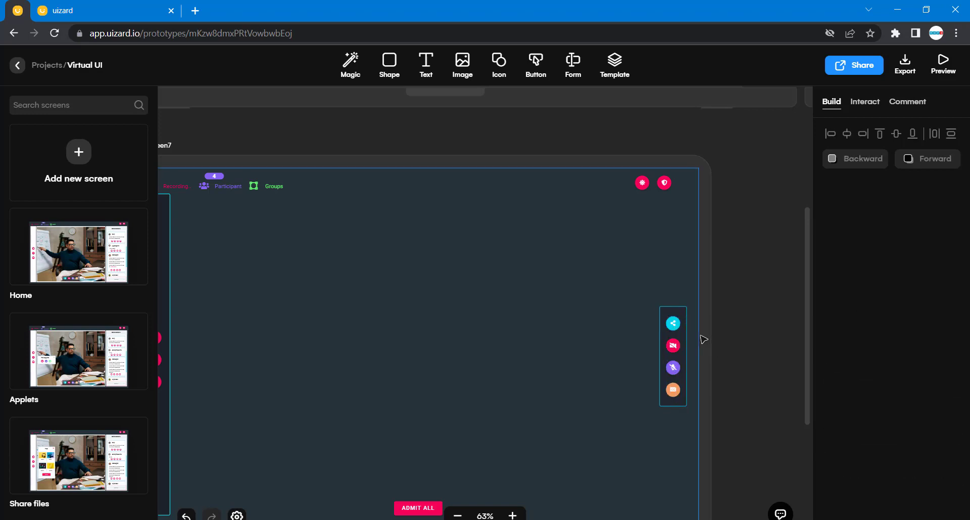
Group the icon group with its background rectangle and move the combined bar to about X 1370, Y 380.
{"action": "left_click", "coordinate": [674, 305]}
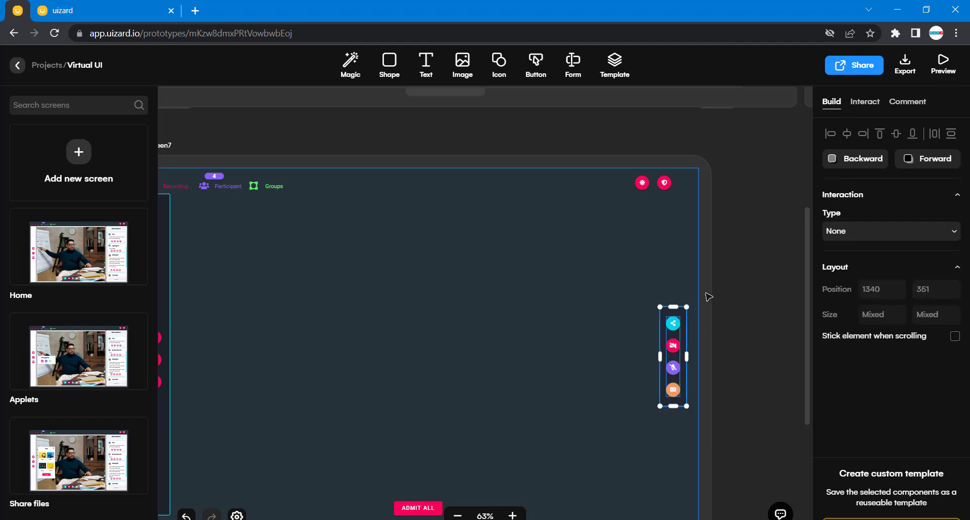
{"action": "left_click", "coordinate": [608, 298]}
{"action": "left_click", "coordinate": [676, 348]}
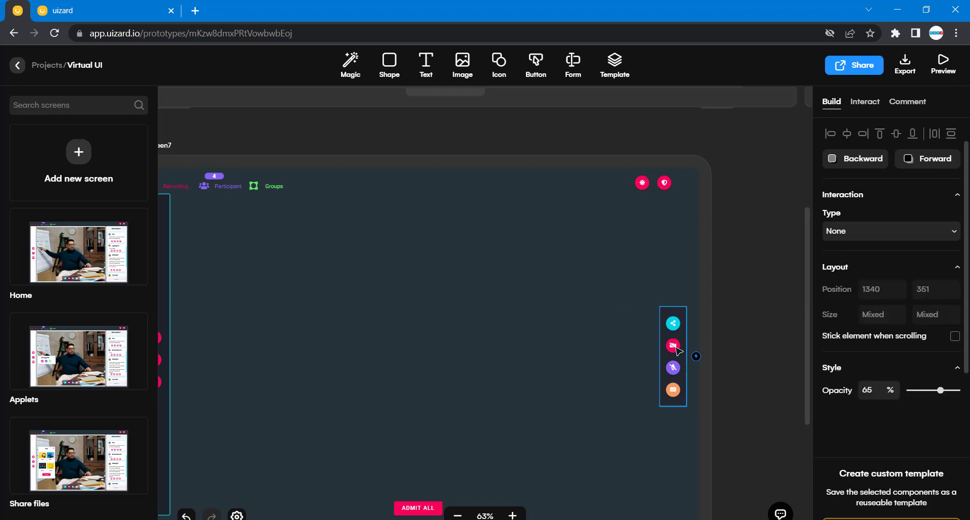
{"action": "mouse_move", "coordinate": [676, 349]}
{"action": "left_mouse_down"}
{"action": "mouse_move", "coordinate": [679, 373]}
{"action": "mouse_move", "coordinate": [686, 357]}
{"action": "left_mouse_up"}
Check the call-control bar's position on Members Dark Theme and move the New Screen7 bar to about X 1350, Y 391.
{"action": "scroll", "coordinate": [719, 305], "scroll_direction": "up", "scroll_amount": 8}
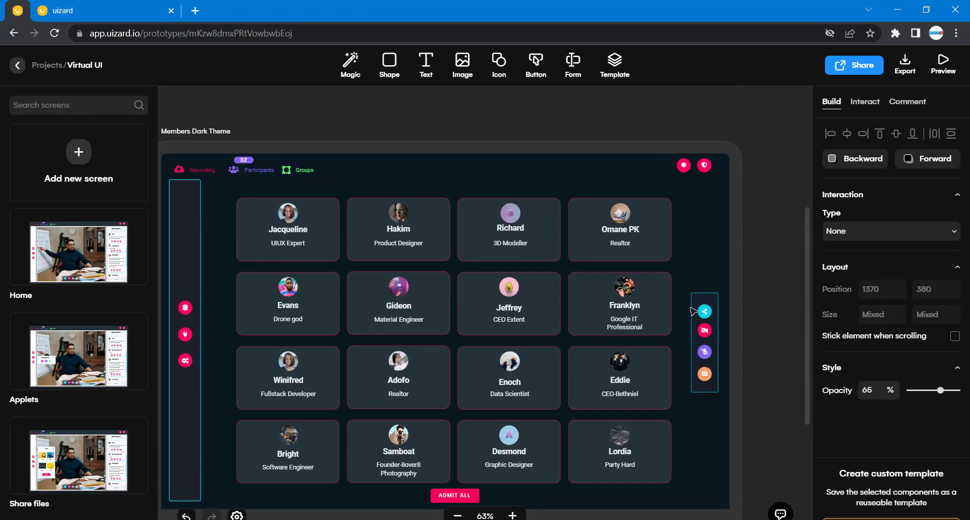
{"action": "left_click", "coordinate": [717, 325]}
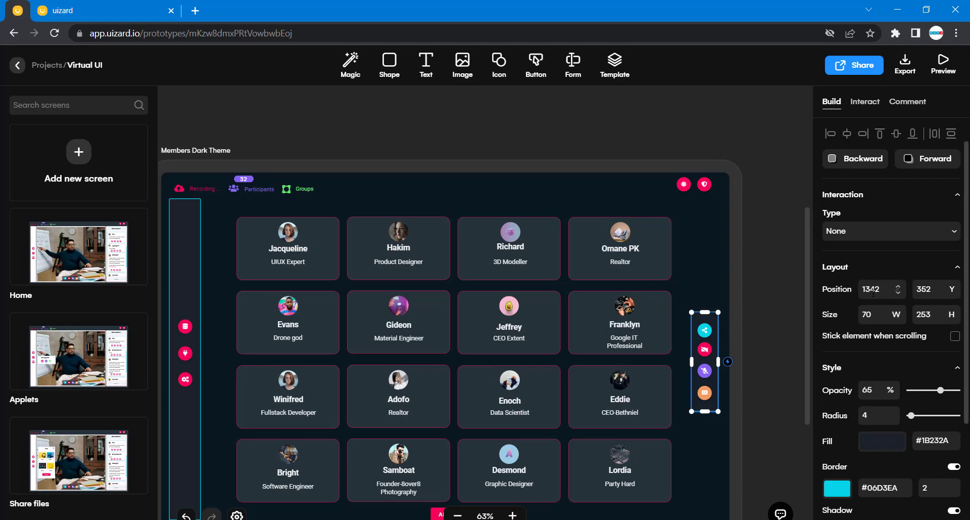
{"action": "left_click_drag", "start_coordinate": [885, 290], "coordinate": [859, 293]}
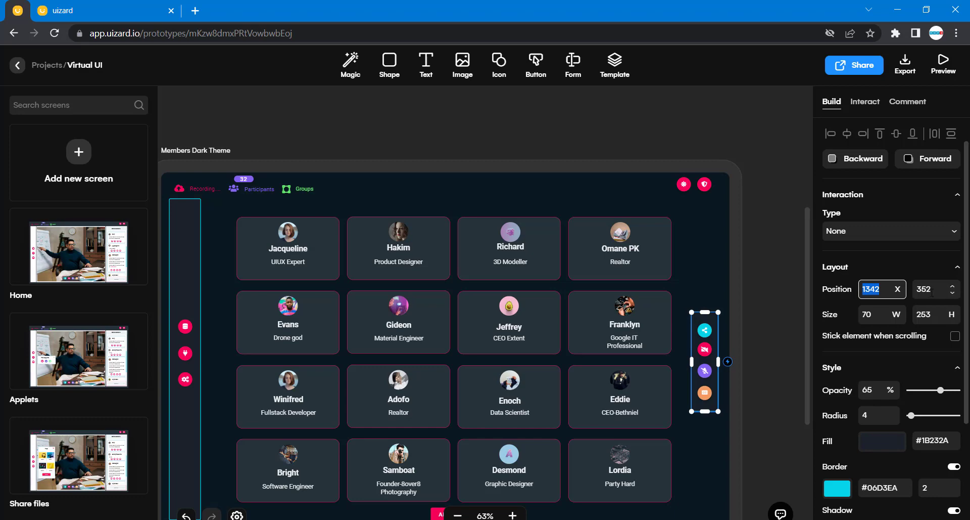
{"action": "scroll", "coordinate": [747, 409], "scroll_direction": "down", "scroll_amount": 4}
{"action": "scroll", "coordinate": [665, 496], "scroll_direction": "down", "scroll_amount": 4}
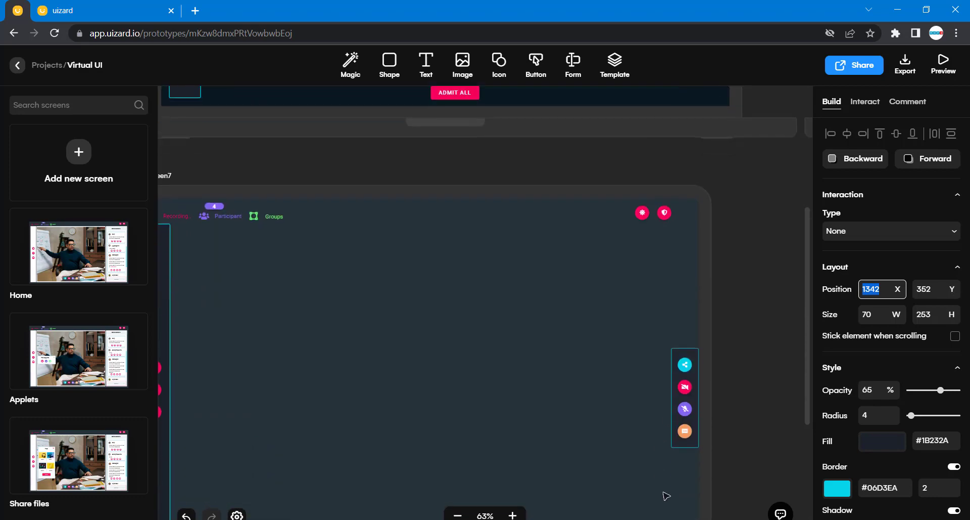
{"action": "left_click", "coordinate": [695, 419]}
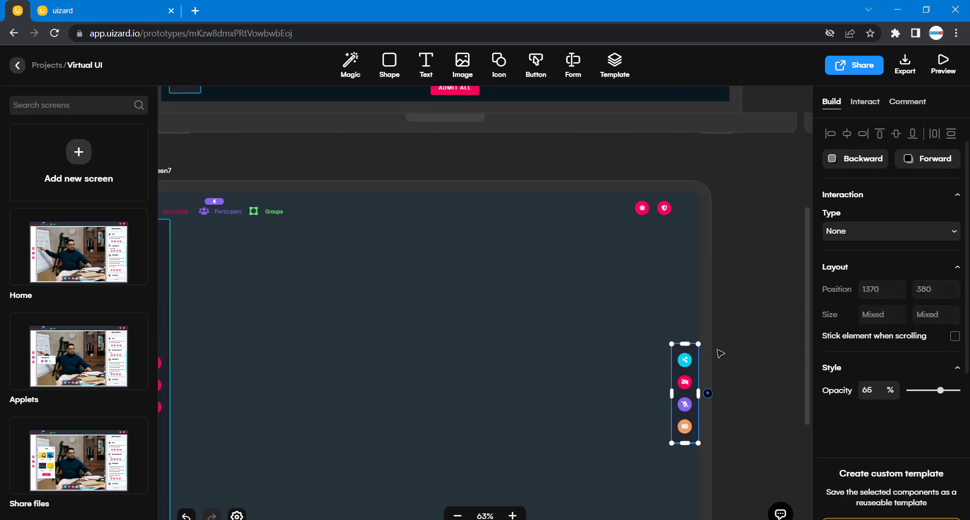
{"action": "left_click", "coordinate": [711, 363]}
{"action": "mouse_move", "coordinate": [678, 356]}
{"action": "left_mouse_down"}
{"action": "mouse_move", "coordinate": [650, 356]}
{"action": "mouse_move", "coordinate": [664, 354]}
{"action": "left_mouse_up"}
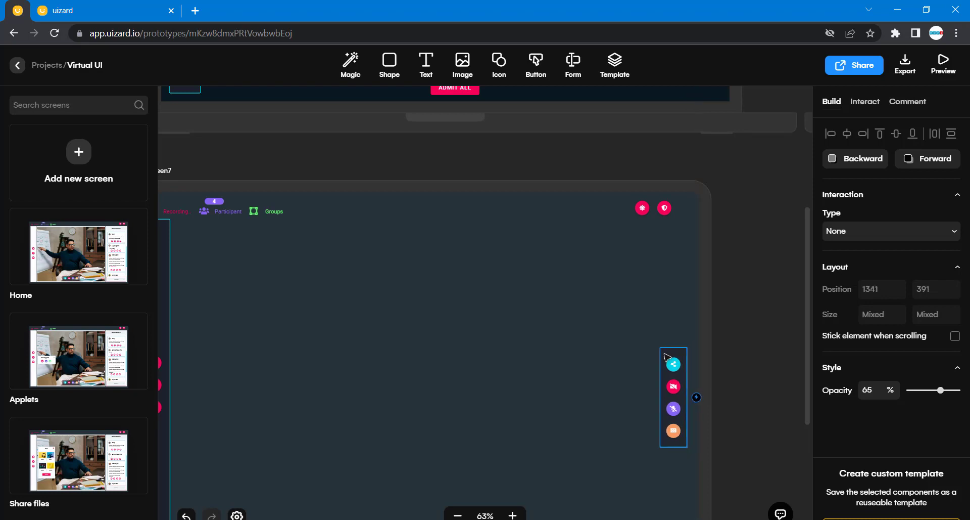
{"action": "key", "text": "ctrl+z"}
{"action": "key", "text": "ctrl+z"}
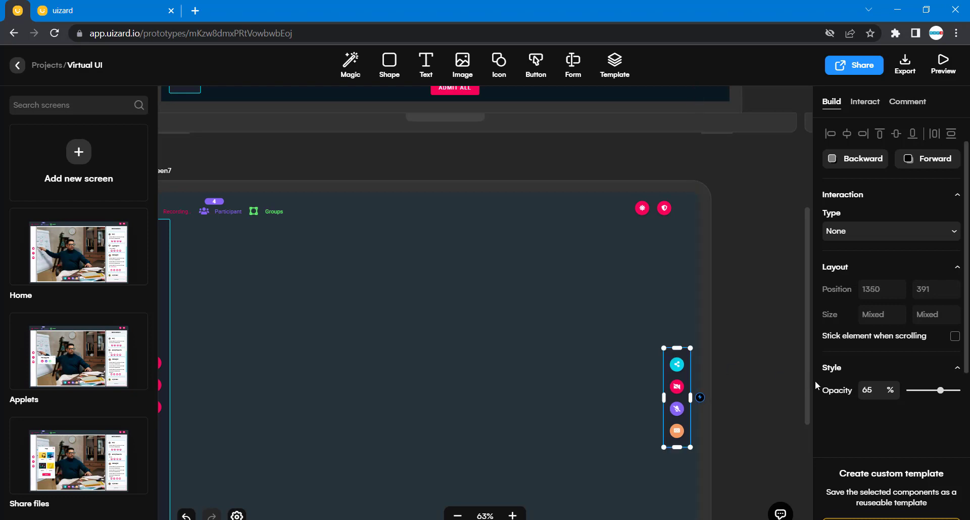
Ungroup the call-control bar on New Screen7 so its background rectangle is separate from the icons.
{"action": "left_click", "coordinate": [732, 391]}
{"action": "left_click", "coordinate": [688, 353]}
{"action": "right_click", "coordinate": [689, 353]}
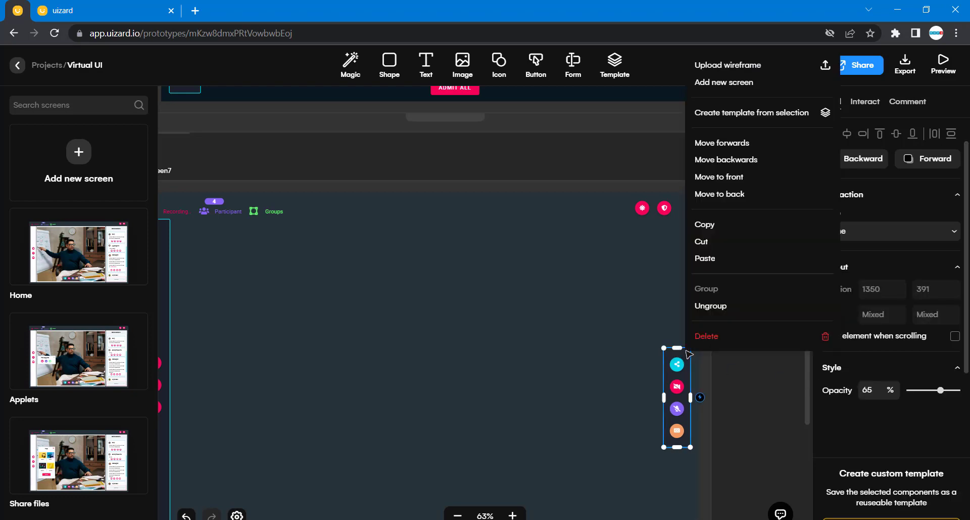
{"action": "left_click", "coordinate": [720, 306]}
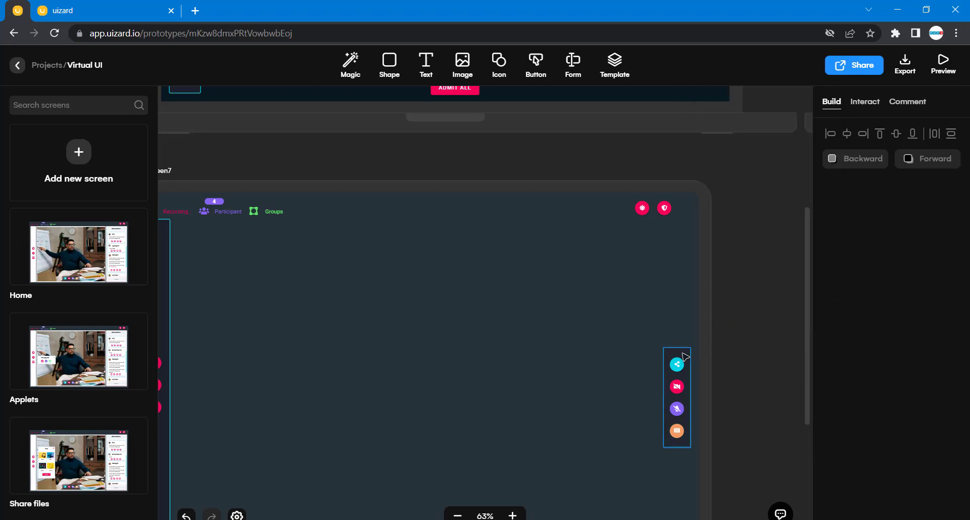
Set the X position of the call-control background rectangle on New Screen7 to 1342.
{"action": "left_click", "coordinate": [686, 356]}
{"action": "left_click", "coordinate": [887, 289]}
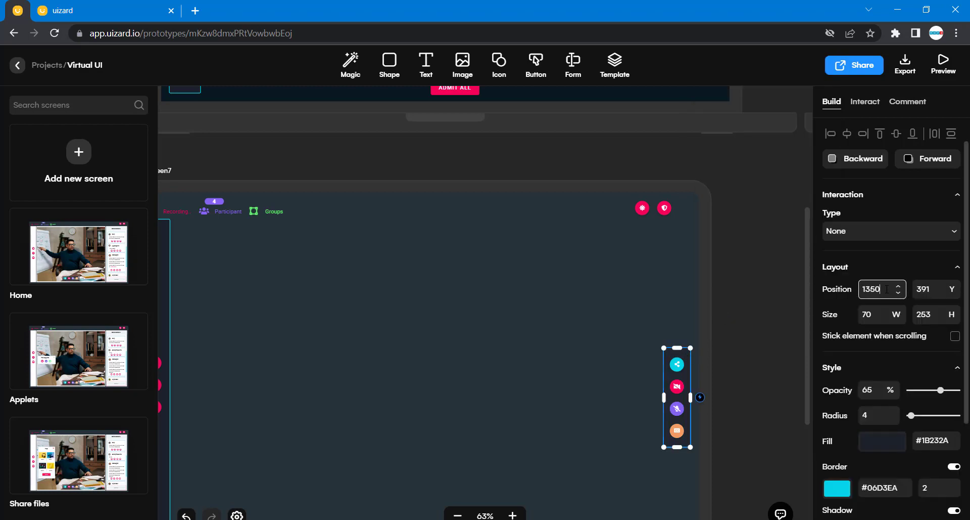
{"action": "key", "text": "BackSpace"}
{"action": "key", "text": "BackSpace"}
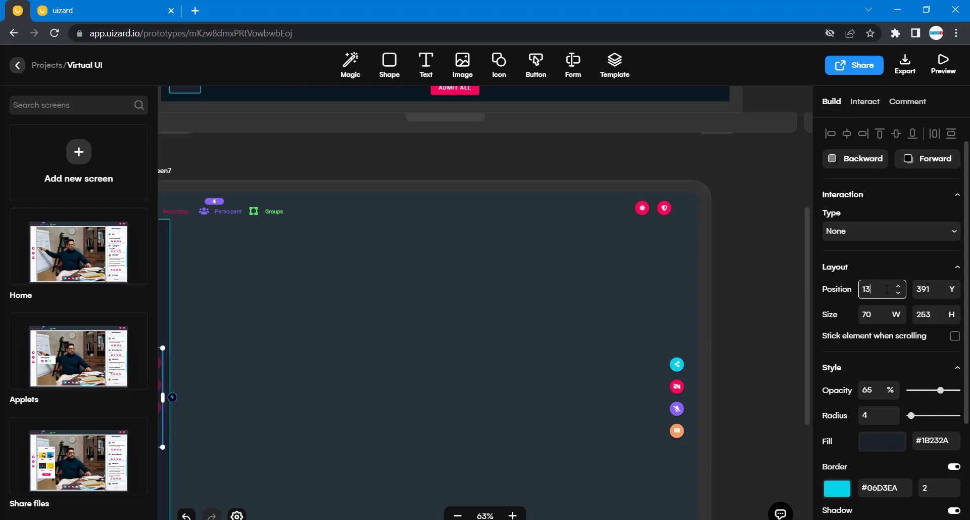
{"action": "type", "text": "1313"}
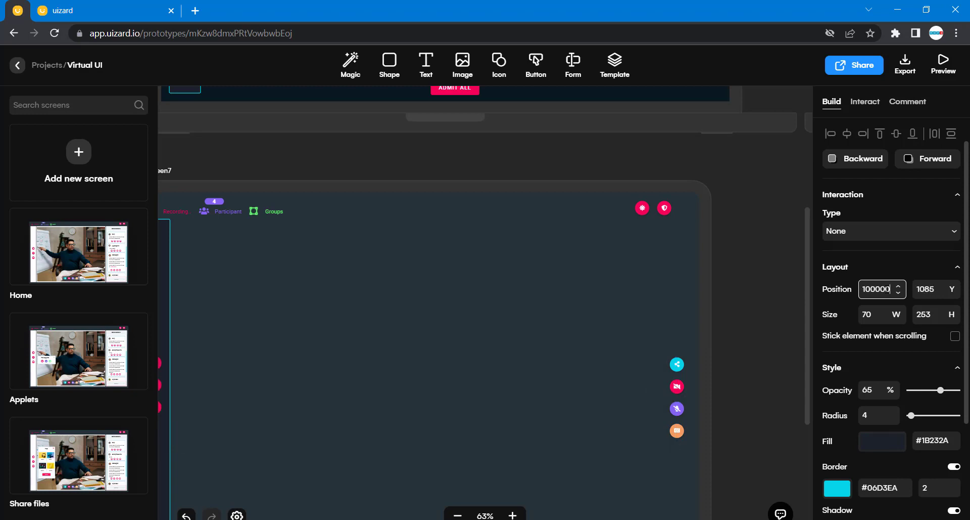
{"action": "key", "text": "BackSpace"}
{"action": "key", "text": "BackSpace"}
{"action": "key", "text": "BackSpace"}
{"action": "key", "text": "BackSpace"}
{"action": "key", "text": "BackSpace"}
{"action": "key", "text": "BackSpace"}
{"action": "type", "text": "1342"}
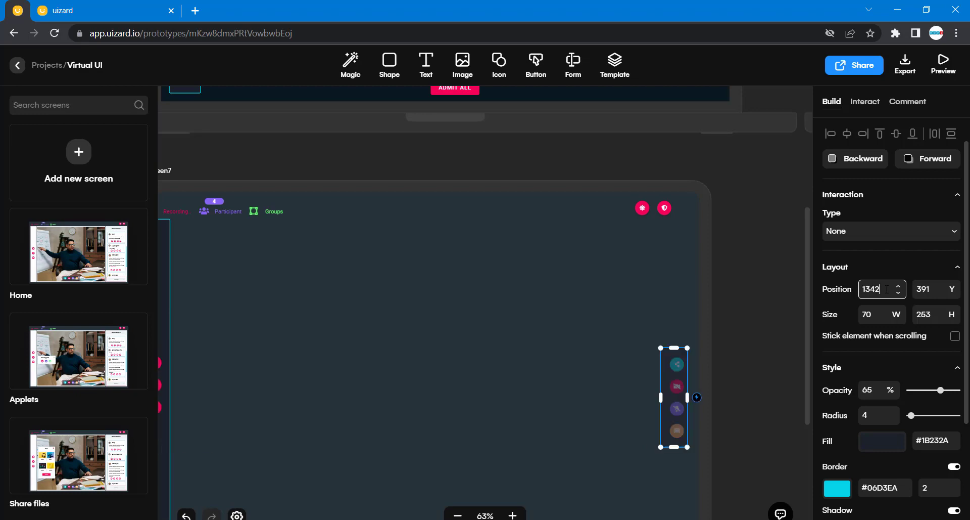
{"action": "left_click", "coordinate": [782, 324]}
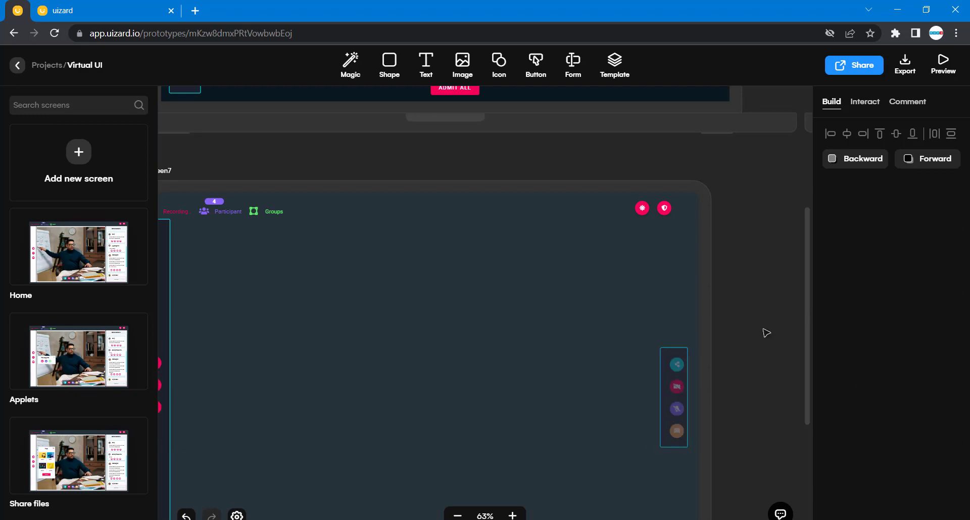
Check the bar's Y position on Members Dark Theme and set the New Screen7 background rectangle's Y position to 352.
{"action": "scroll", "coordinate": [735, 256], "scroll_direction": "up", "scroll_amount": 1}
{"action": "scroll", "coordinate": [736, 256], "scroll_direction": "up", "scroll_amount": 4}
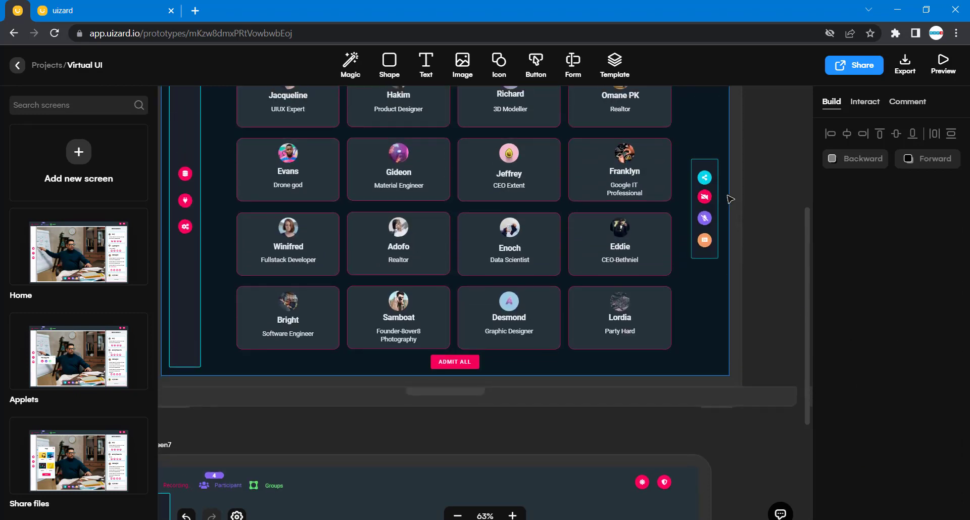
{"action": "left_click", "coordinate": [712, 167]}
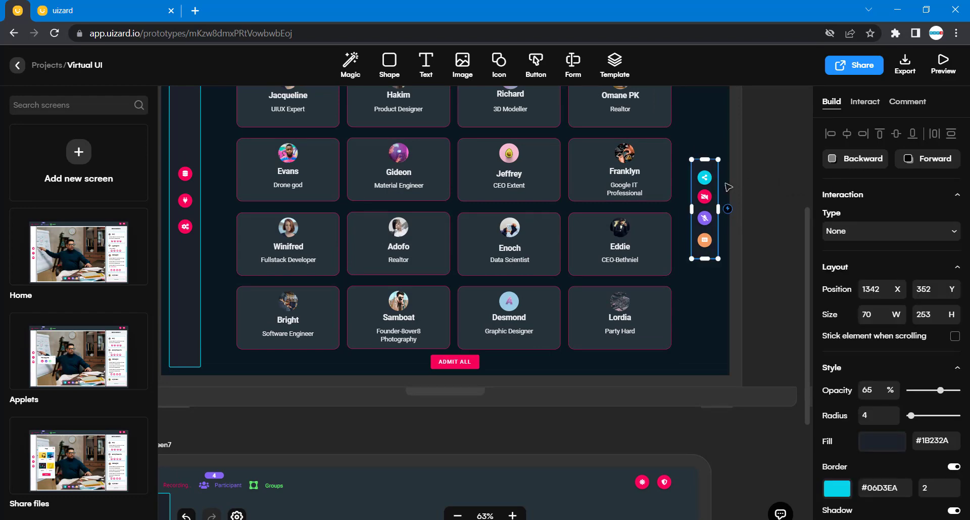
{"action": "scroll", "coordinate": [632, 349], "scroll_direction": "down", "scroll_amount": 7}
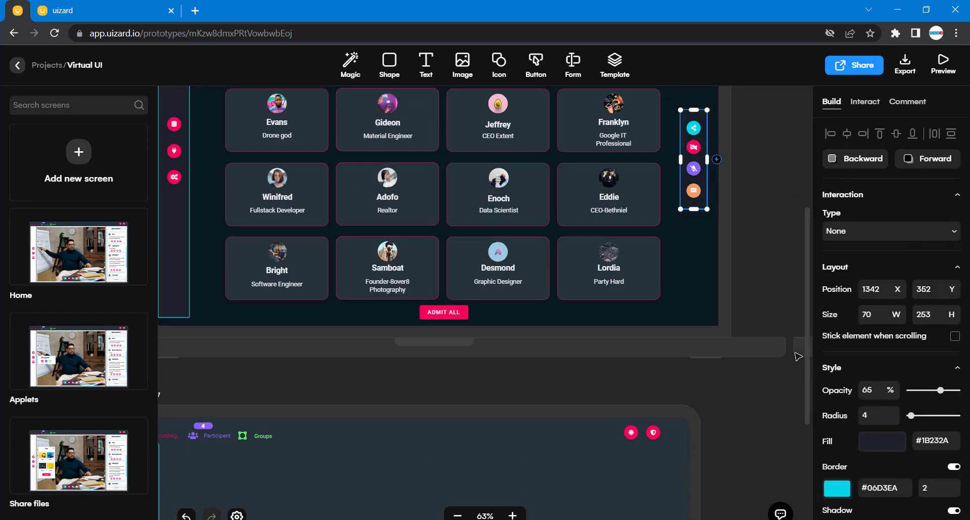
{"action": "left_click", "coordinate": [634, 344]}
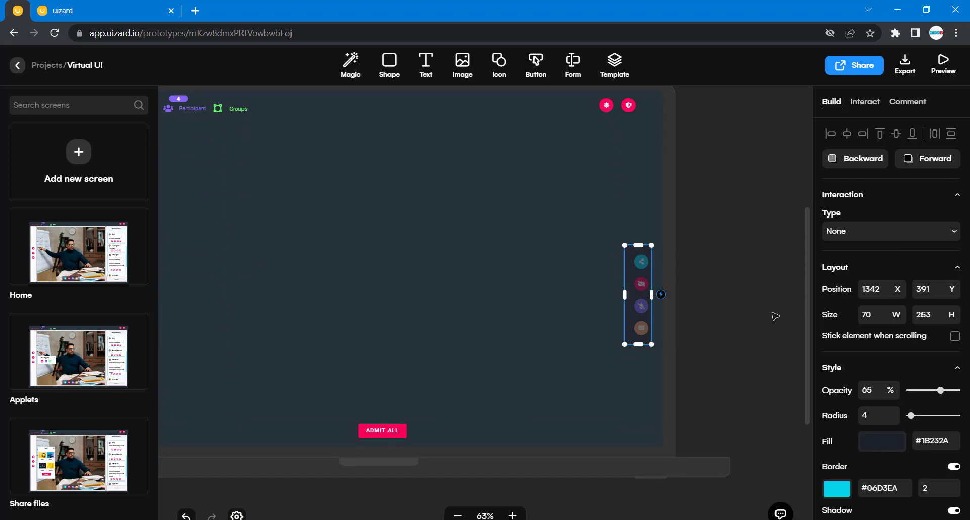
{"action": "left_click", "coordinate": [936, 288]}
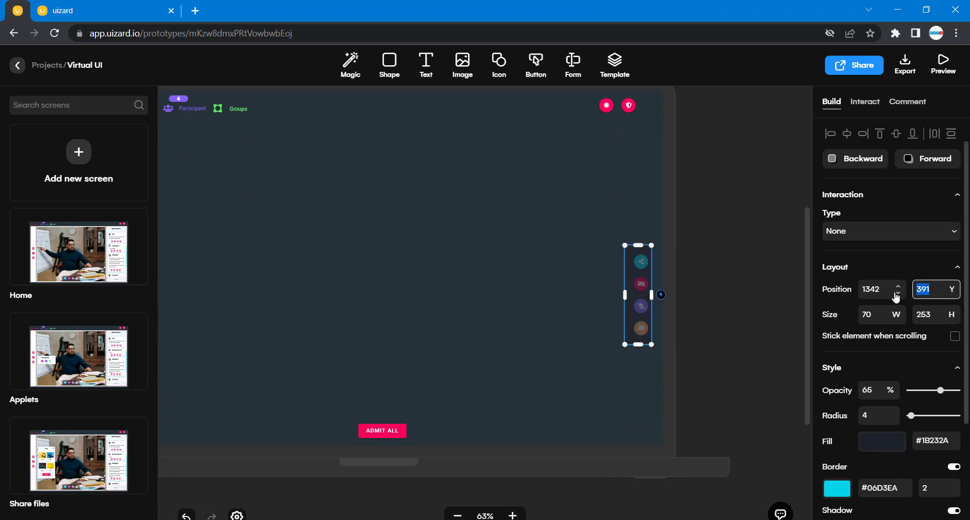
{"action": "type", "text": "352"}
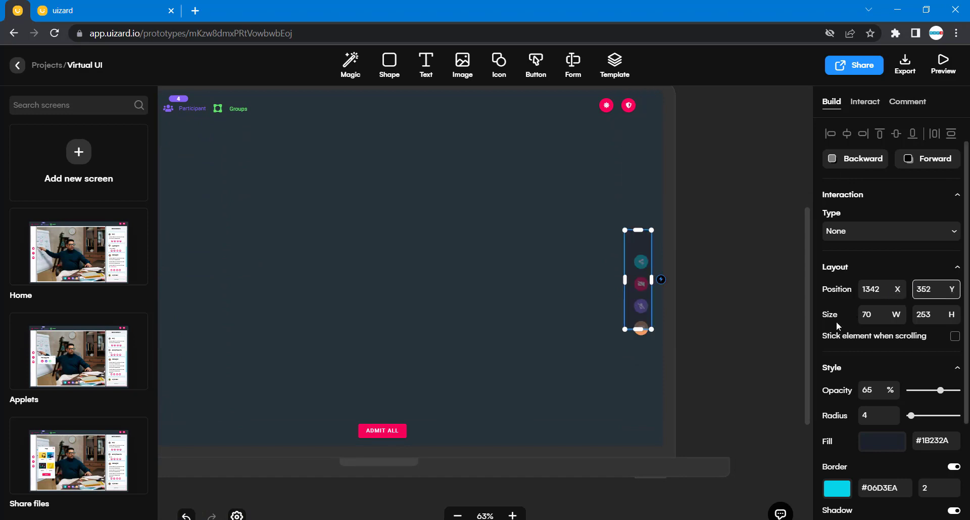
Move the icon group up to the middle of the background rectangle and bring the rectangle to the front.
{"action": "left_click", "coordinate": [748, 352]}
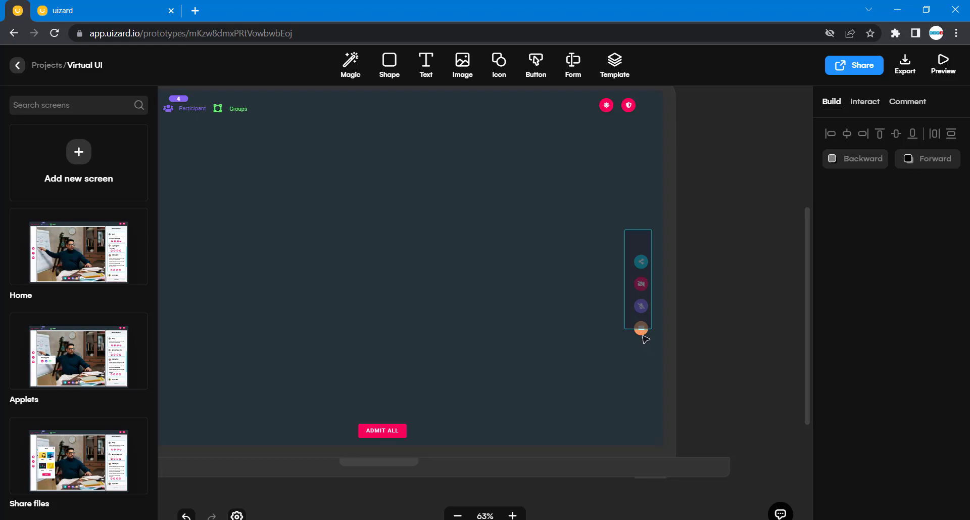
{"action": "mouse_move", "coordinate": [642, 335]}
{"action": "left_mouse_down"}
{"action": "mouse_move", "coordinate": [610, 335]}
{"action": "mouse_move", "coordinate": [631, 314]}
{"action": "mouse_move", "coordinate": [642, 318]}
{"action": "left_mouse_up"}
{"action": "right_click", "coordinate": [642, 316]}
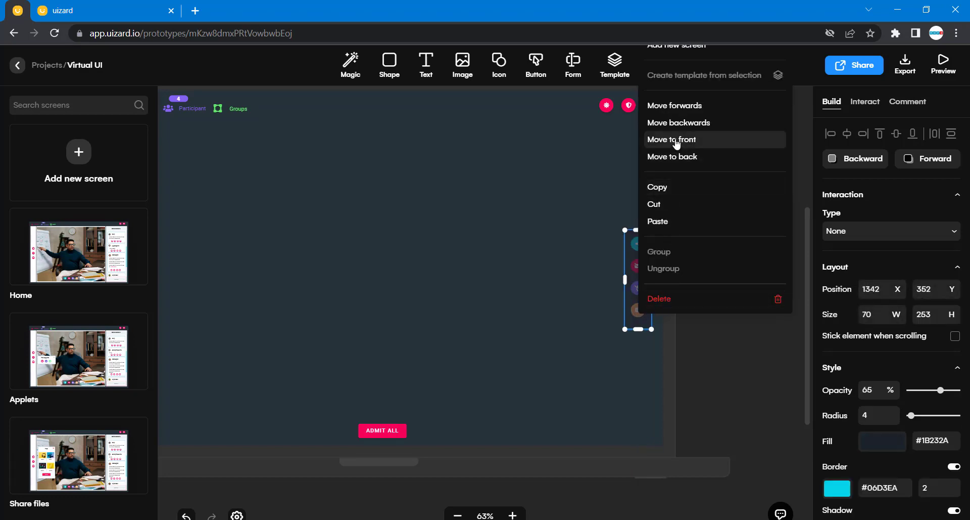
{"action": "left_click", "coordinate": [677, 144]}
{"action": "left_click", "coordinate": [720, 263]}
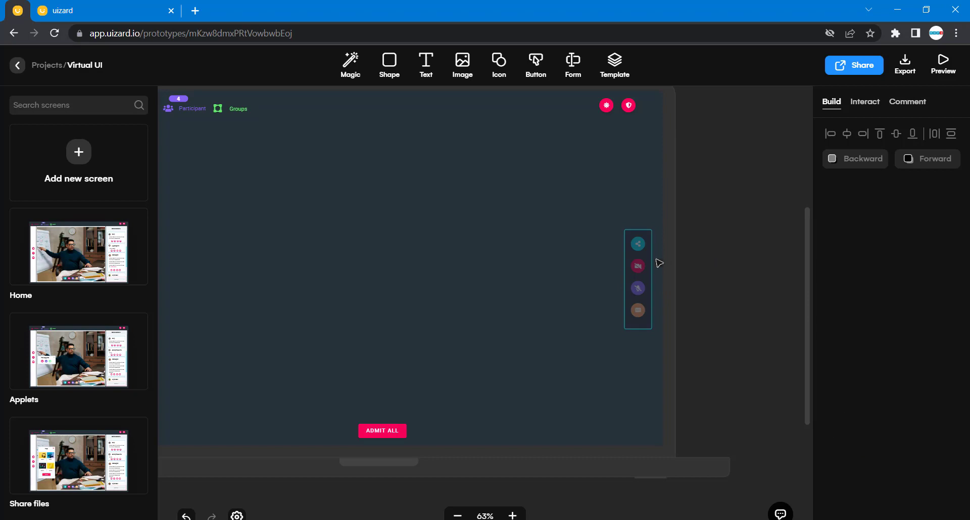
Move the background rectangle off the icons to about X 1279, Y 360, and check the Members Dark Theme bar's position.
{"action": "left_click_drag", "start_coordinate": [643, 263], "coordinate": [621, 262]}
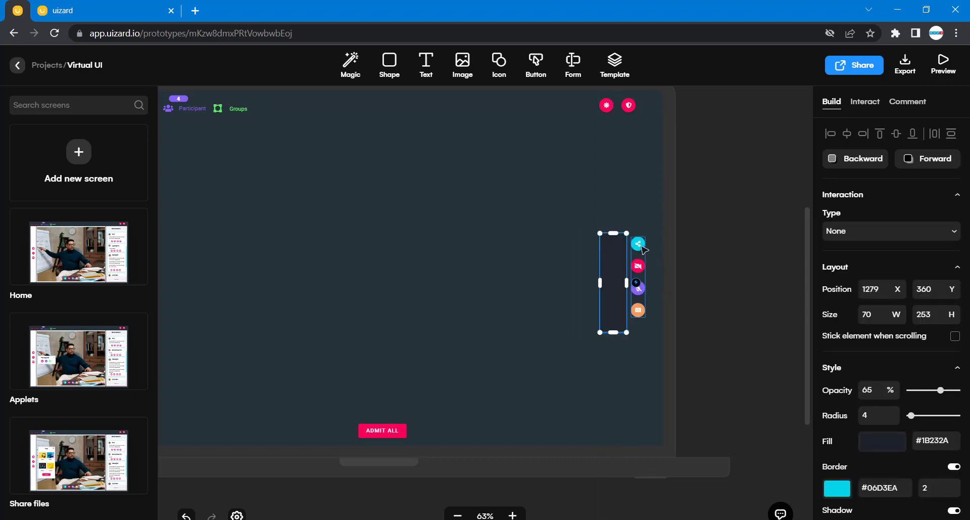
{"action": "scroll", "coordinate": [710, 230], "scroll_direction": "up", "scroll_amount": 6}
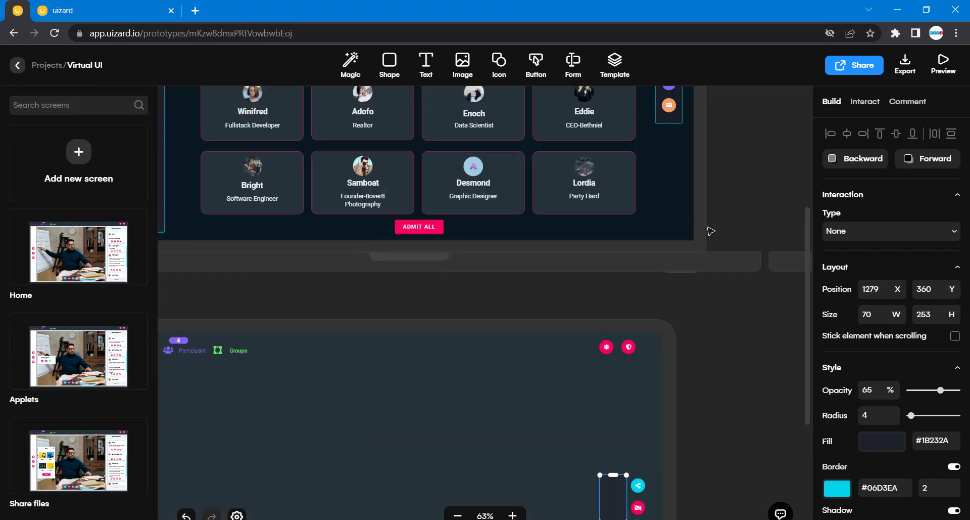
{"action": "left_click", "coordinate": [681, 173]}
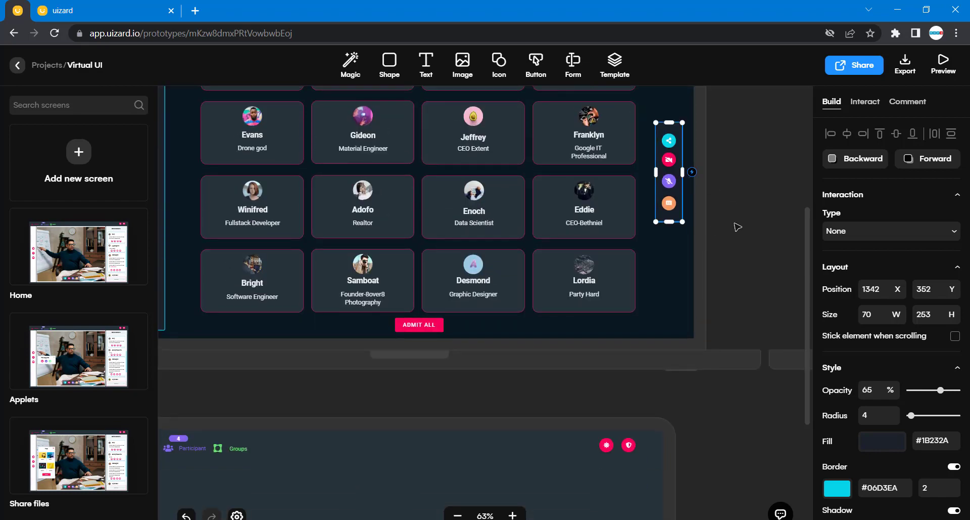
{"action": "scroll", "coordinate": [748, 264], "scroll_direction": "down", "scroll_amount": 3}
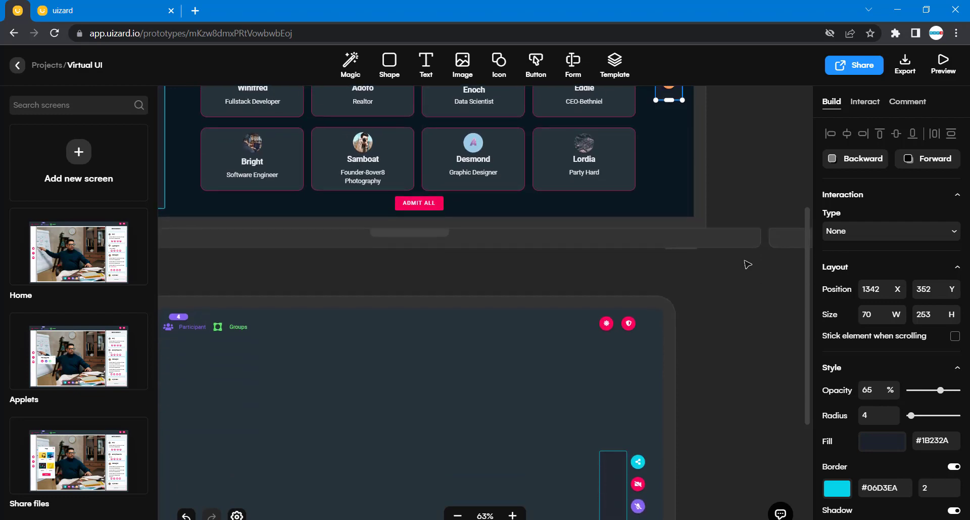
{"action": "scroll", "coordinate": [748, 264], "scroll_direction": "down", "scroll_amount": 1}
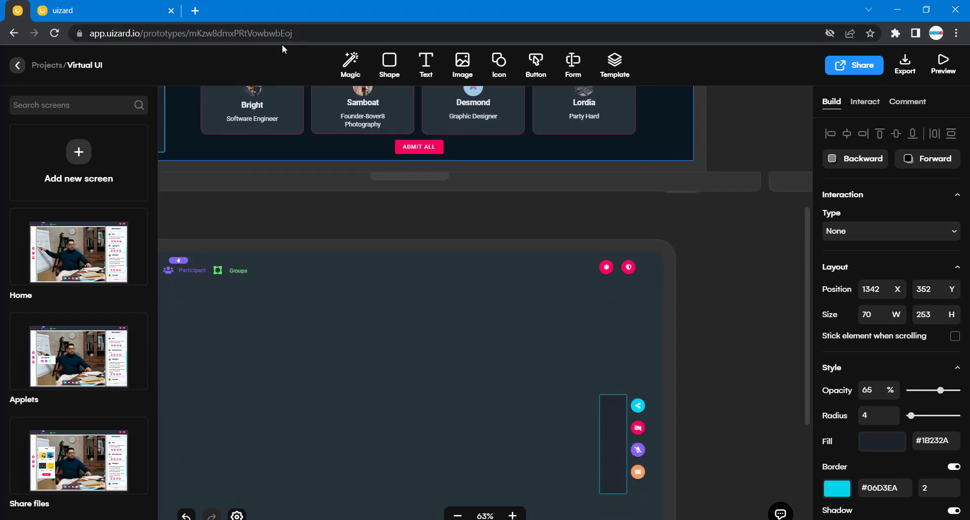
Place the call-control icons over the background rectangle on New Screen7 and send the rectangle to the back.
{"action": "left_click", "coordinate": [290, 52]}
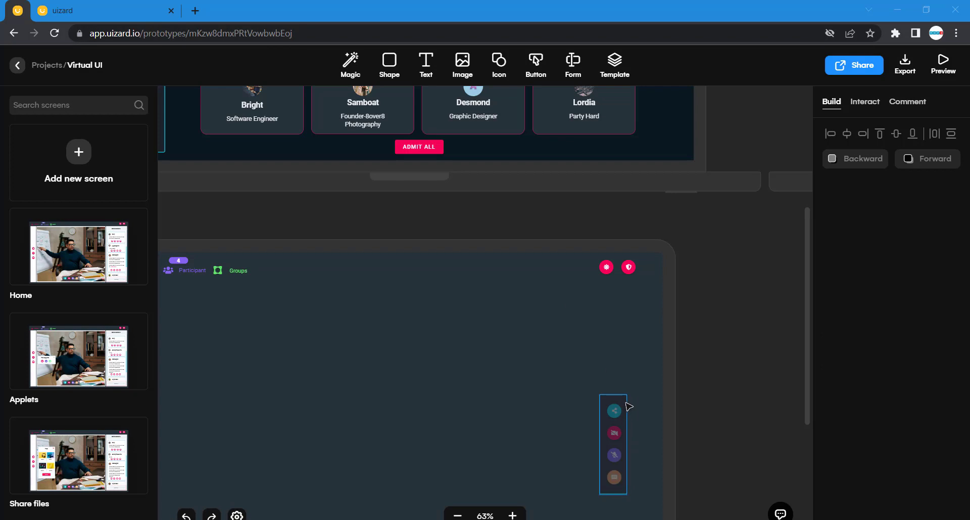
{"action": "right_click", "coordinate": [628, 406]}
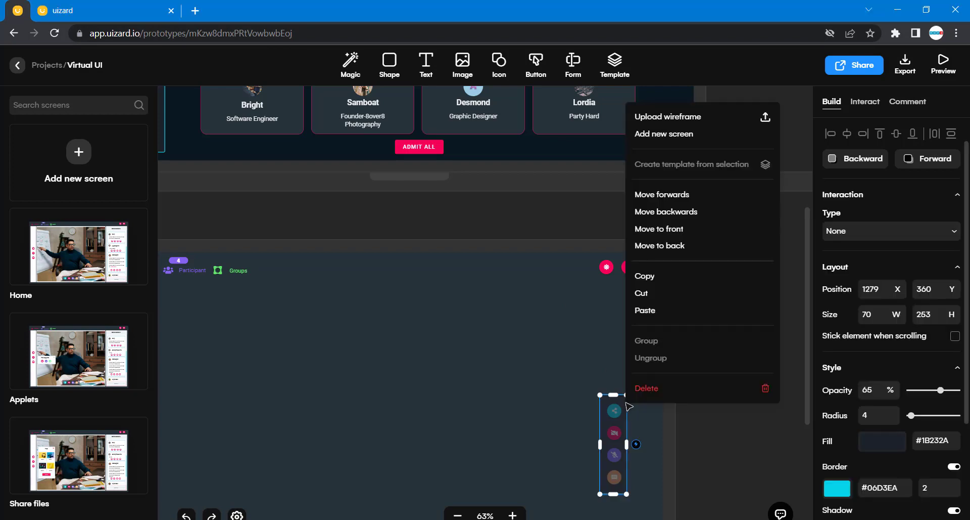
{"action": "left_click", "coordinate": [662, 247]}
{"action": "left_click", "coordinate": [667, 408]}
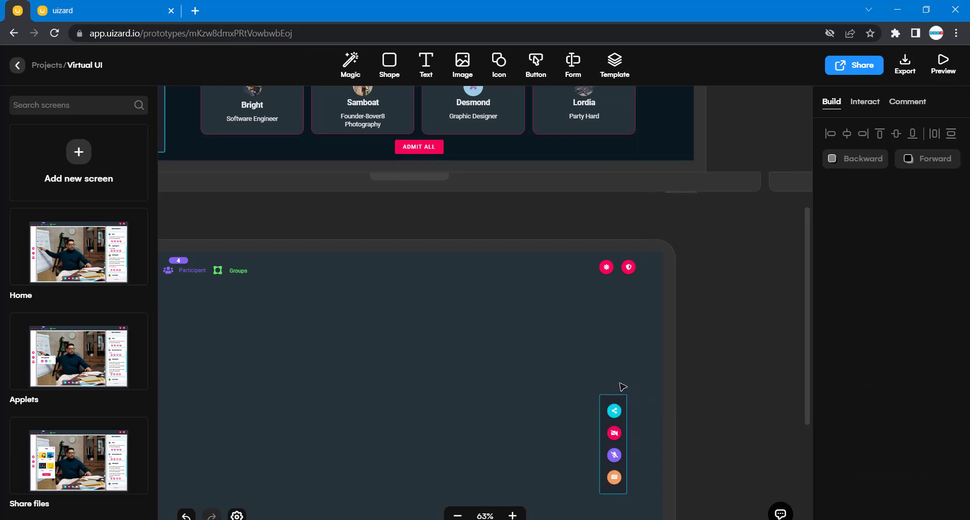
{"action": "left_click_drag", "start_coordinate": [582, 385], "coordinate": [647, 514]}
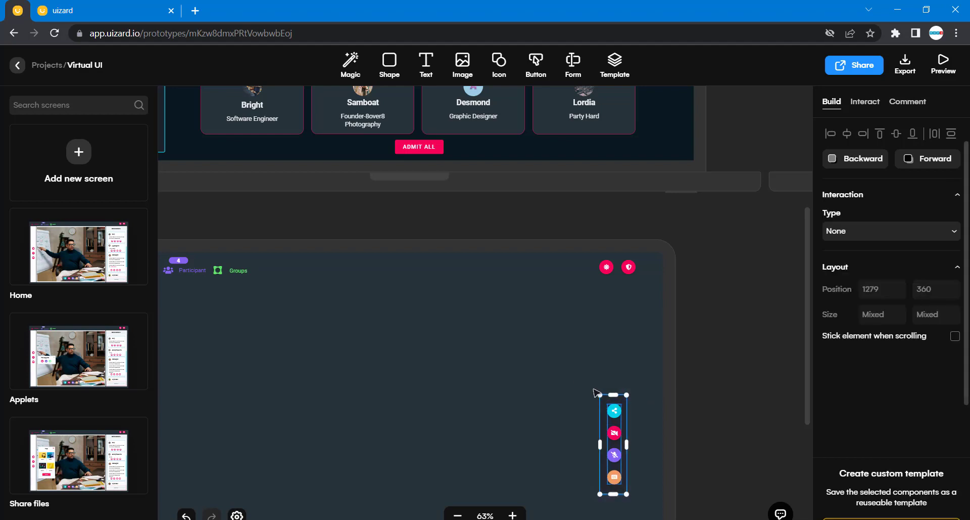
{"action": "left_click", "coordinate": [647, 428]}
{"action": "left_click_drag", "start_coordinate": [627, 402], "coordinate": [636, 400]}
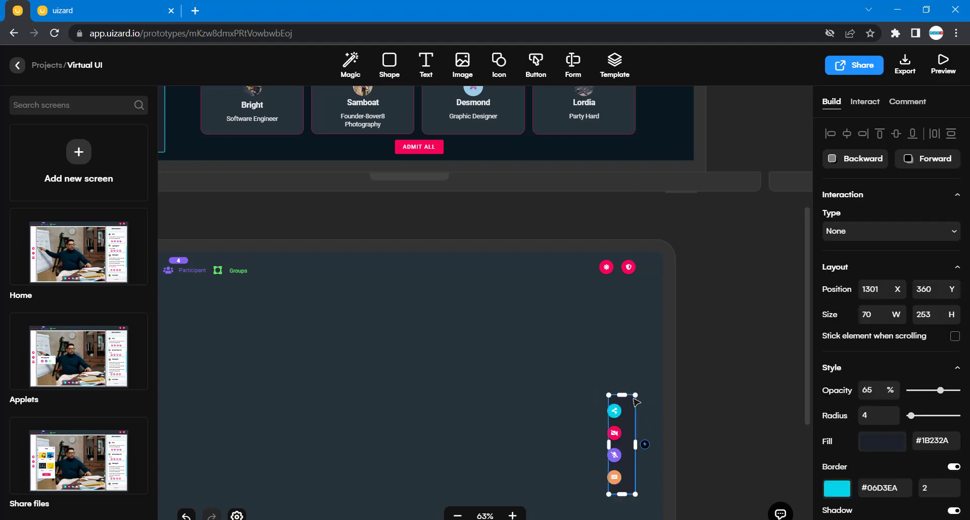
{"action": "key", "text": "ctrl+z"}
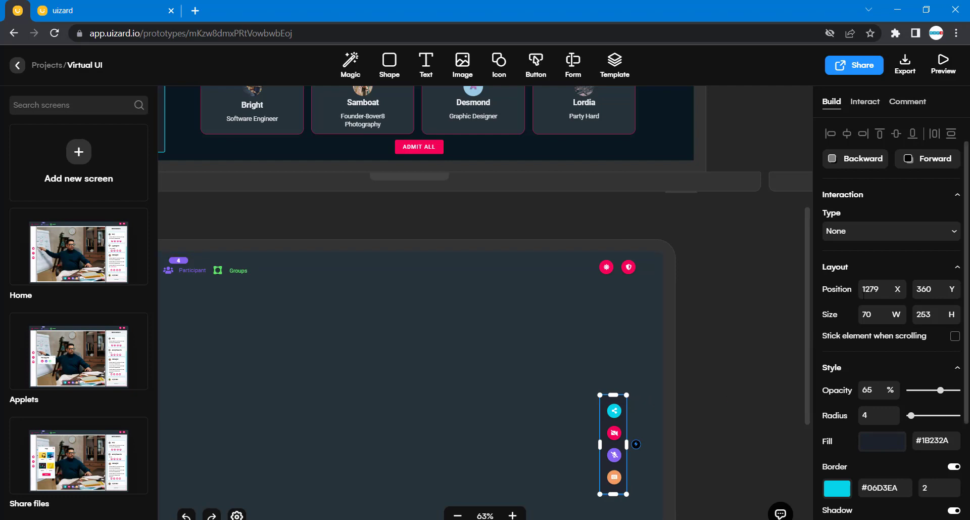
Set the call-control background rectangle's position on New Screen7 to X 1342 and Y 352.
{"action": "left_click", "coordinate": [871, 288]}
{"action": "key", "text": "BackSpace"}
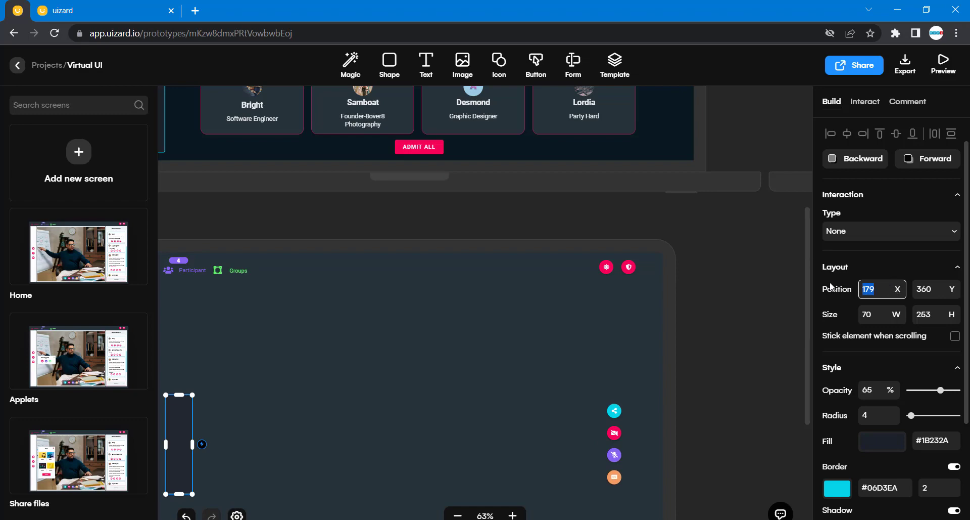
{"action": "key", "text": "Delete"}
{"action": "key", "text": "Delete"}
{"action": "type", "text": "342"}
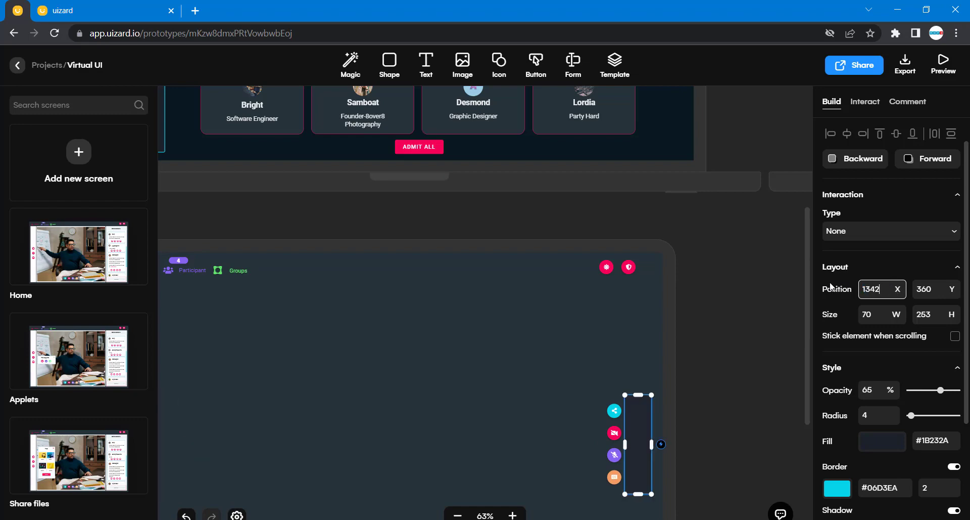
{"action": "left_click", "coordinate": [718, 360]}
{"action": "left_click", "coordinate": [648, 420]}
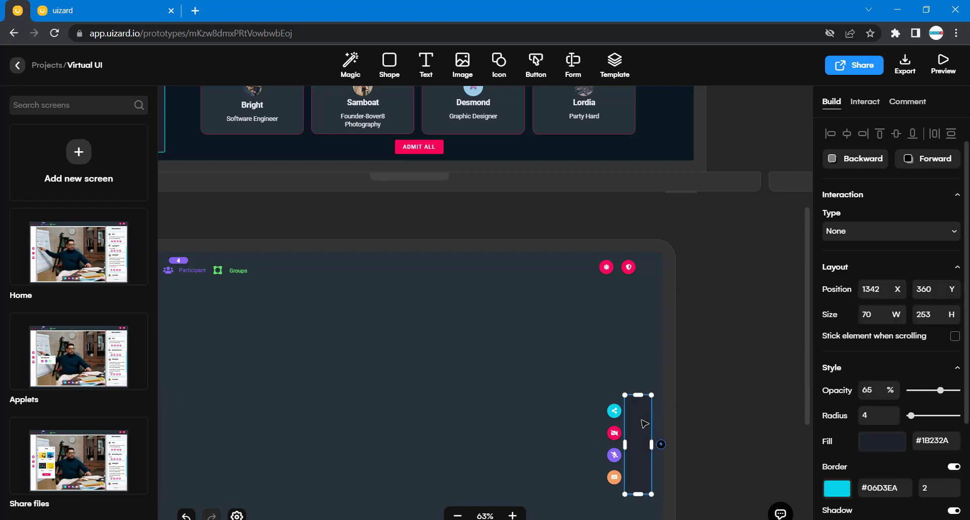
{"action": "left_click", "coordinate": [940, 286]}
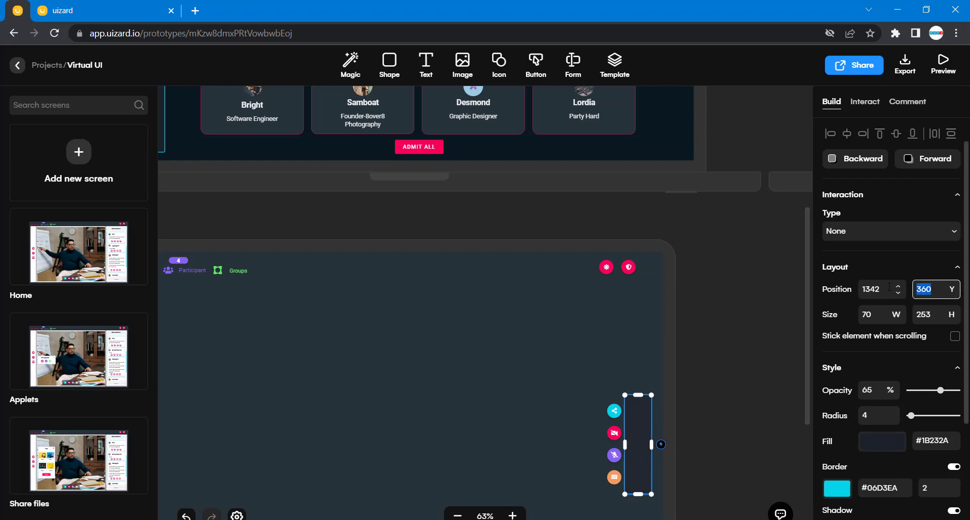
{"action": "type", "text": "352"}
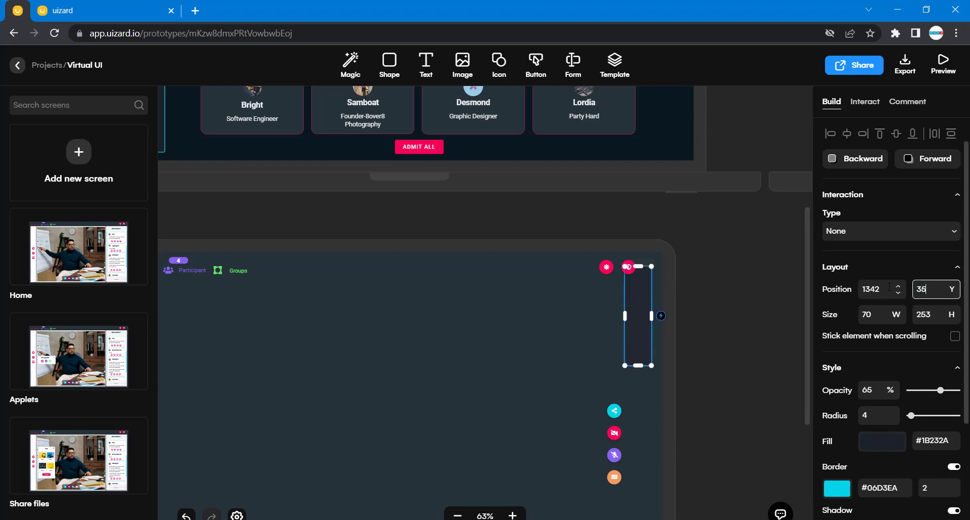
Move the call-control icon group onto the repositioned background rectangle, centred inside it.
{"action": "left_click", "coordinate": [616, 409]}
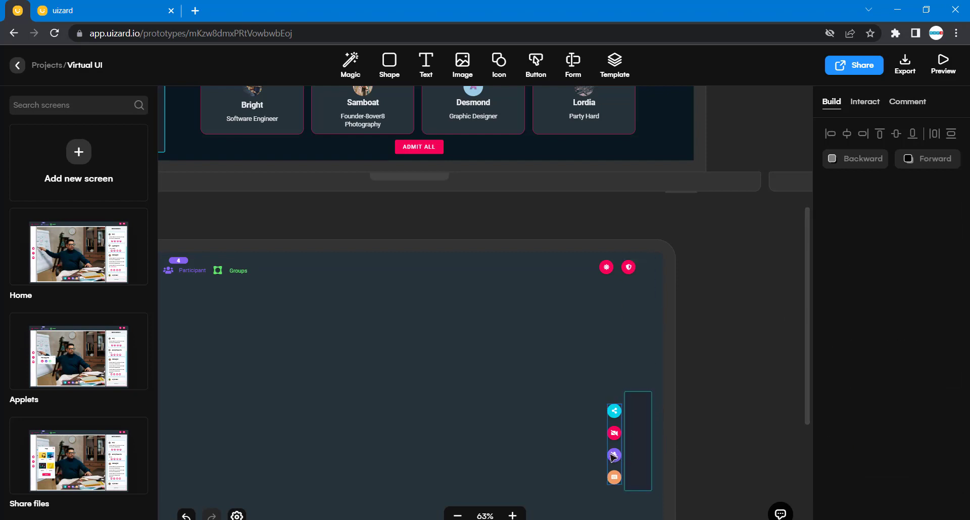
{"action": "left_click_drag", "start_coordinate": [619, 409], "coordinate": [639, 406]}
{"action": "left_click", "coordinate": [749, 392]}
{"action": "left_click_drag", "start_coordinate": [631, 365], "coordinate": [641, 518]}
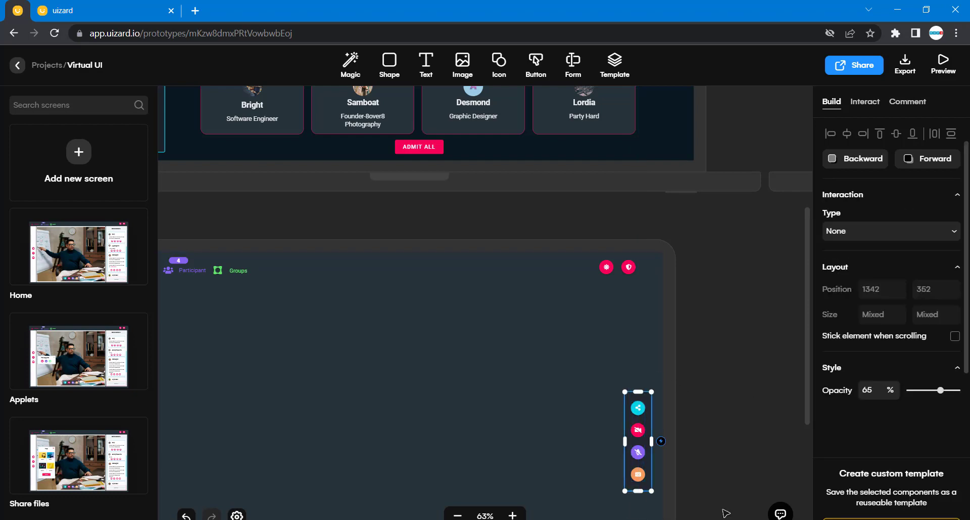
{"action": "left_click", "coordinate": [721, 454]}
Compare the layout of New Screen7 with the Members Dark Theme screen.
{"action": "scroll", "coordinate": [721, 453], "scroll_direction": "down", "scroll_amount": 3}
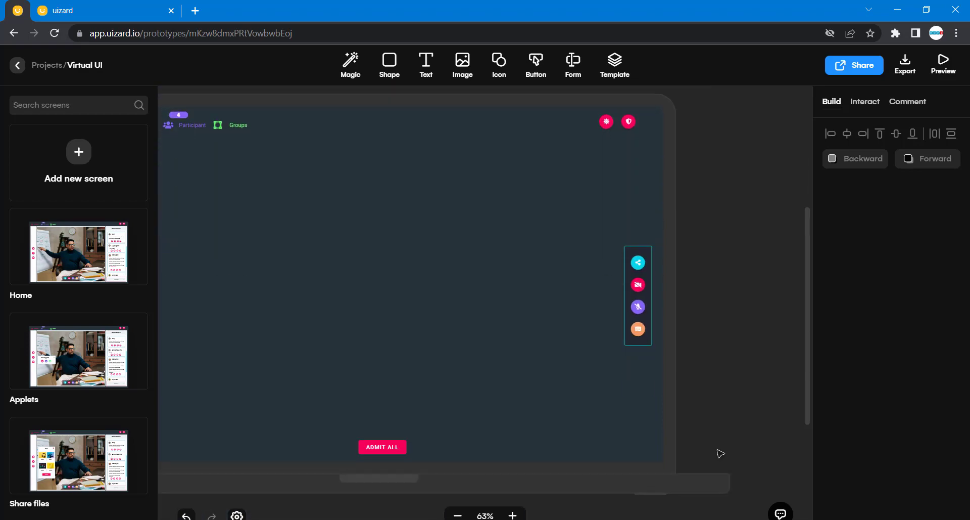
{"action": "scroll", "coordinate": [721, 454], "scroll_direction": "left", "scroll_amount": 3}
{"action": "scroll", "coordinate": [720, 453], "scroll_direction": "up", "scroll_amount": 3}
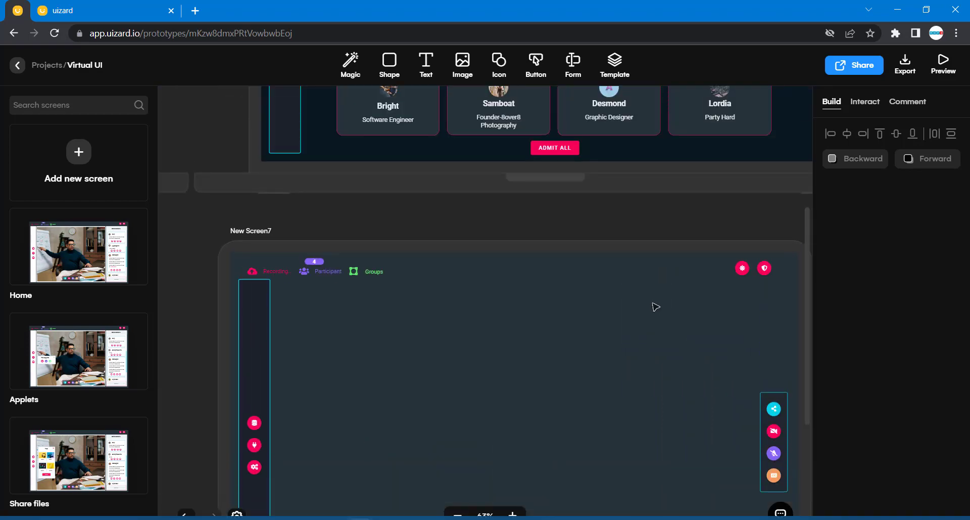
{"action": "scroll", "coordinate": [654, 304], "scroll_direction": "up", "scroll_amount": 3}
{"action": "scroll", "coordinate": [654, 304], "scroll_direction": "right", "scroll_amount": 2}
{"action": "scroll", "coordinate": [654, 304], "scroll_direction": "up", "scroll_amount": 3}
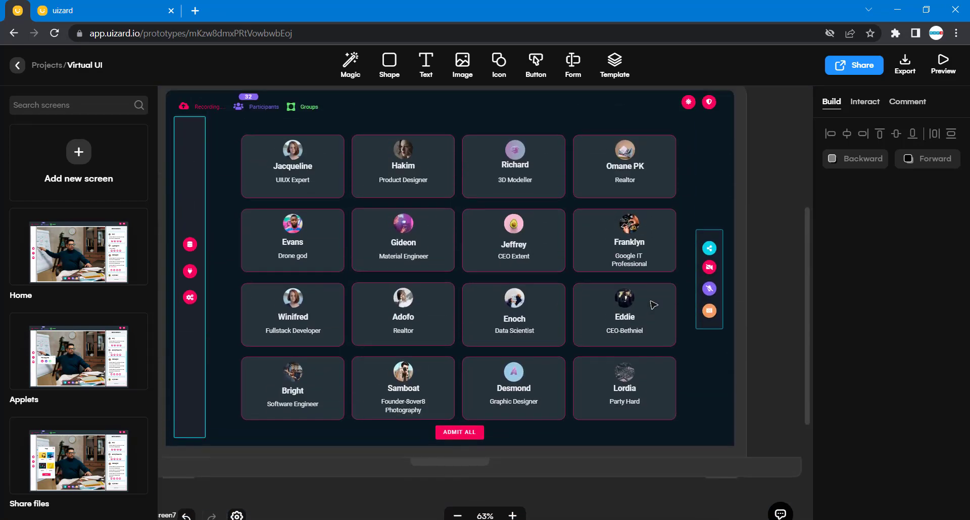
{"action": "scroll", "coordinate": [526, 359], "scroll_direction": "down", "scroll_amount": 3}
{"action": "scroll", "coordinate": [526, 359], "scroll_direction": "right", "scroll_amount": 1}
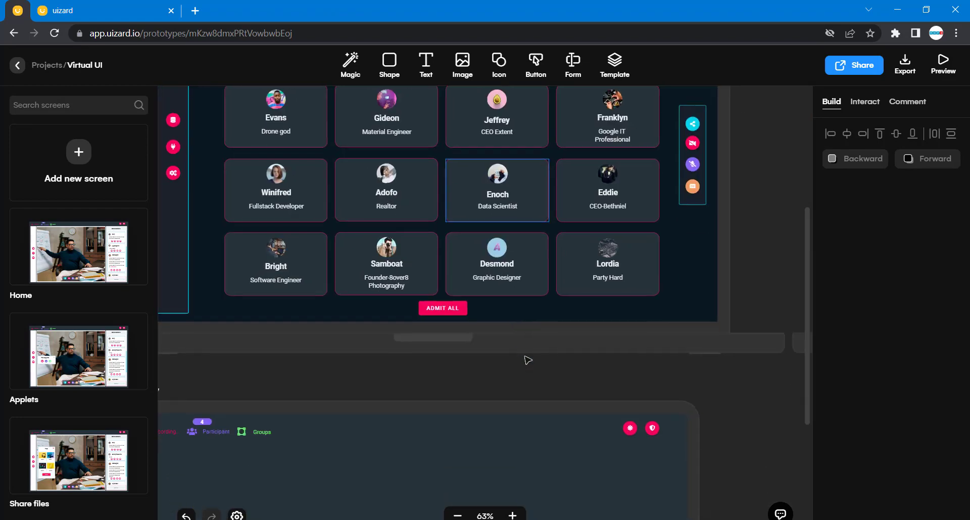
{"action": "scroll", "coordinate": [298, 420], "scroll_direction": "left", "scroll_amount": 2}
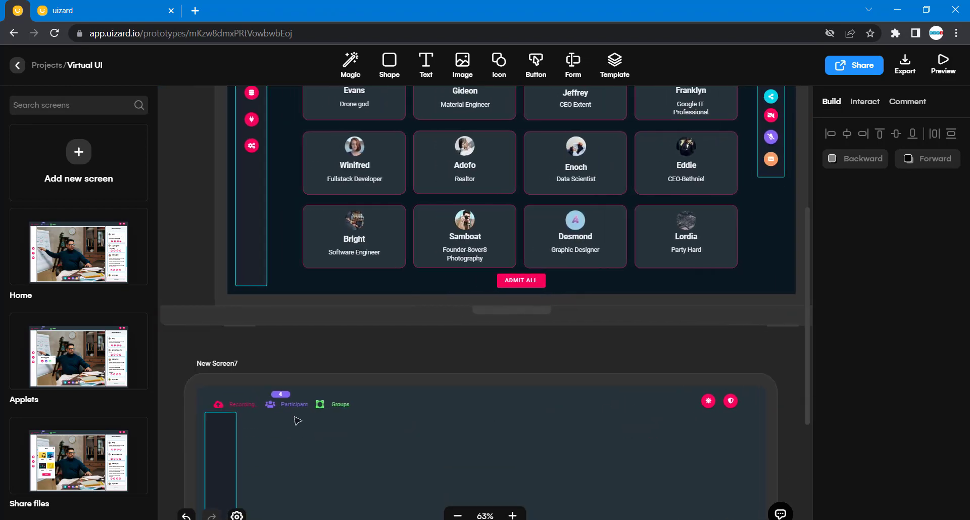
{"action": "scroll", "coordinate": [349, 399], "scroll_direction": "up", "scroll_amount": 3}
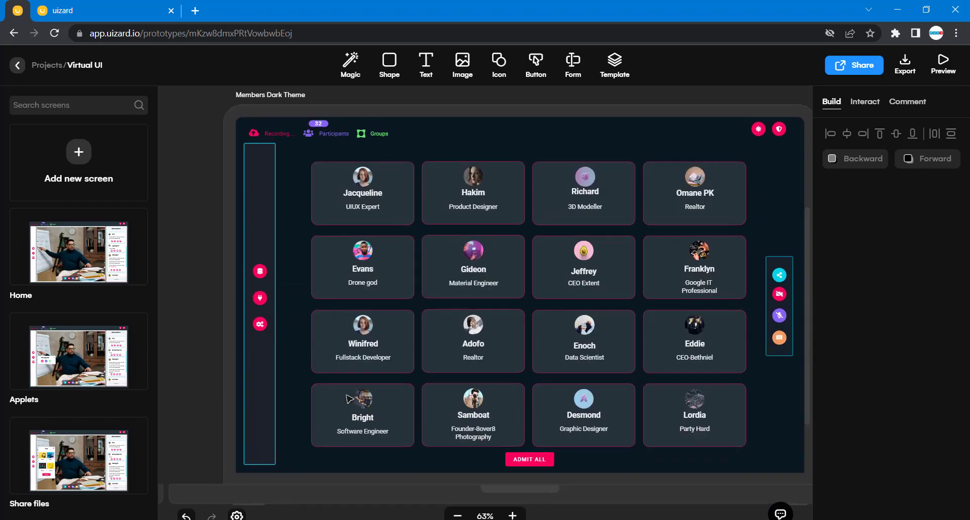
Change the number in the participant badge on New Screen7 to 32.
{"action": "scroll", "coordinate": [344, 399], "scroll_direction": "down", "scroll_amount": 1}
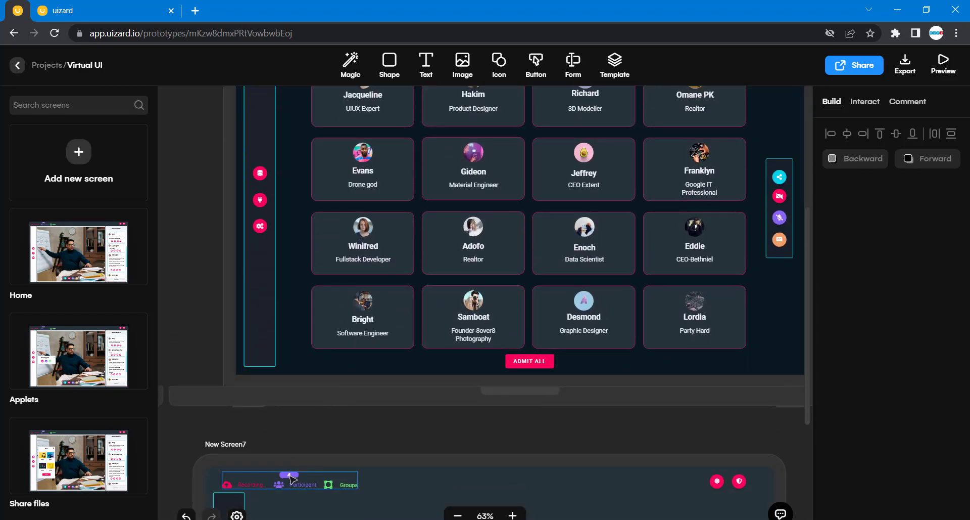
{"action": "left_click", "coordinate": [290, 476]}
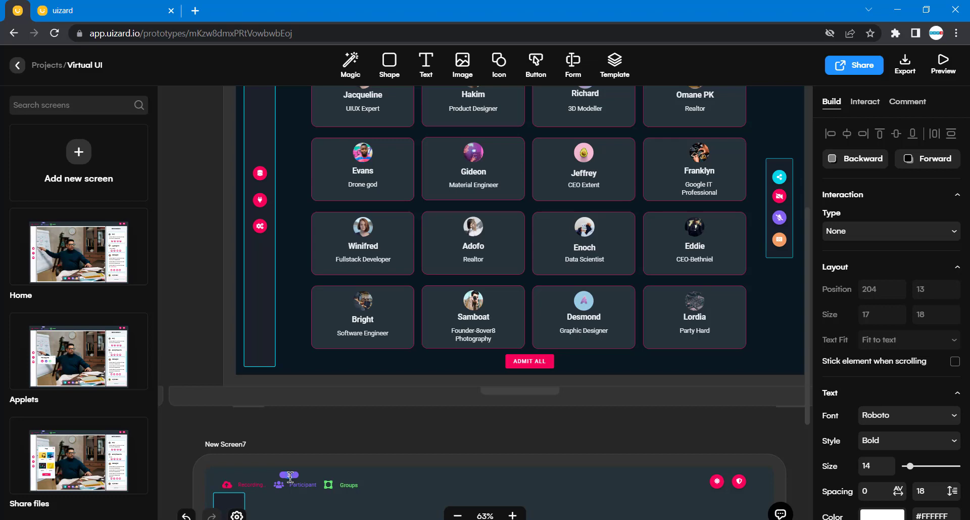
{"action": "left_click", "coordinate": [390, 446]}
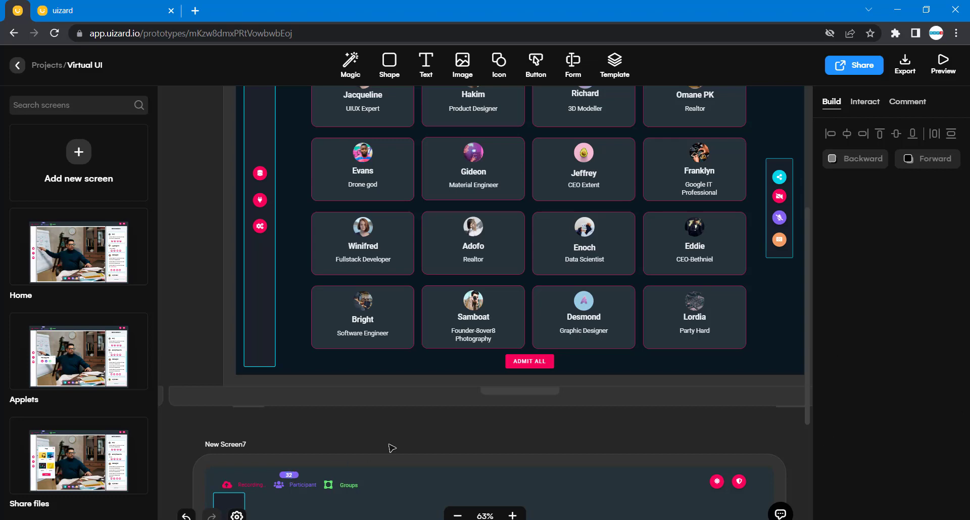
Add a 315 by 160 rectangle and place it on New Screen7 beneath the header items, at about X 194, Y 76.
{"action": "scroll", "coordinate": [390, 447], "scroll_direction": "down", "scroll_amount": 3}
{"action": "scroll", "coordinate": [391, 448], "scroll_direction": "up", "scroll_amount": 6}
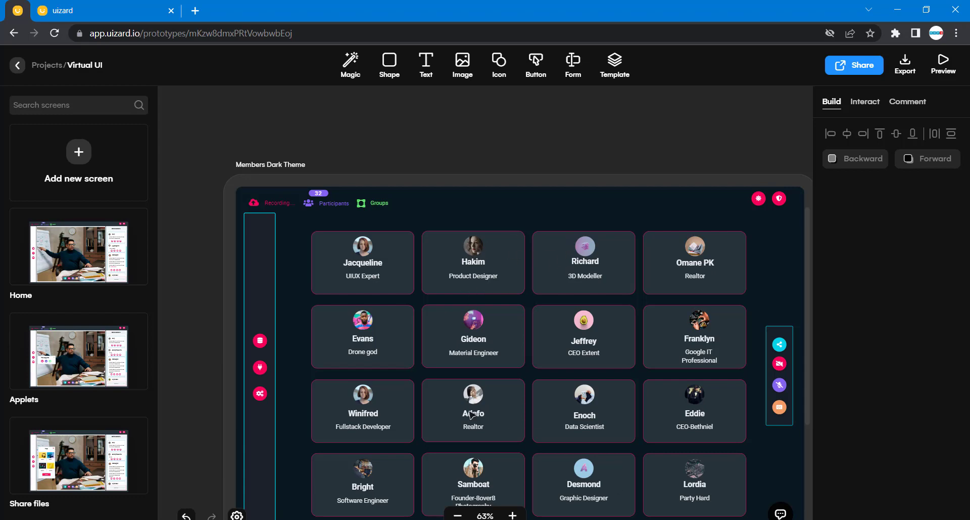
{"action": "scroll", "coordinate": [427, 324], "scroll_direction": "down", "scroll_amount": 3}
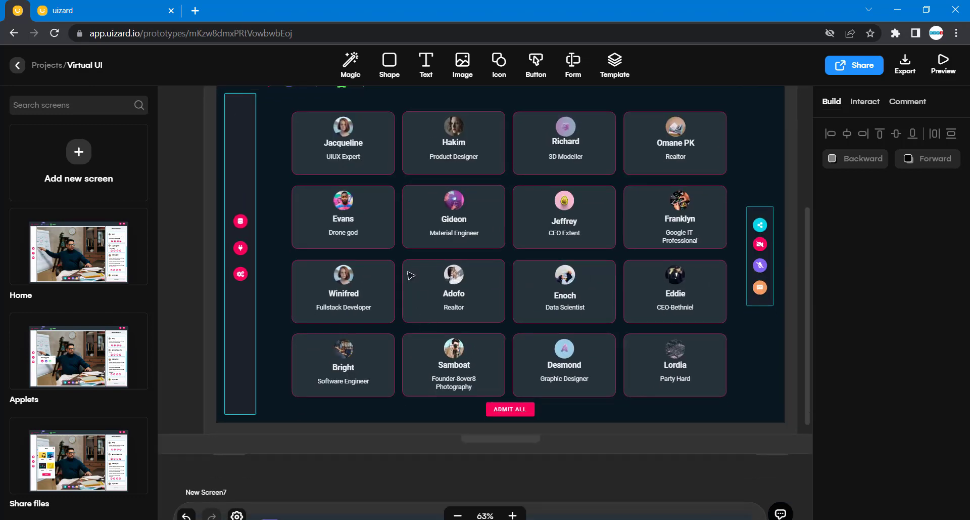
{"action": "scroll", "coordinate": [380, 148], "scroll_direction": "up", "scroll_amount": 2}
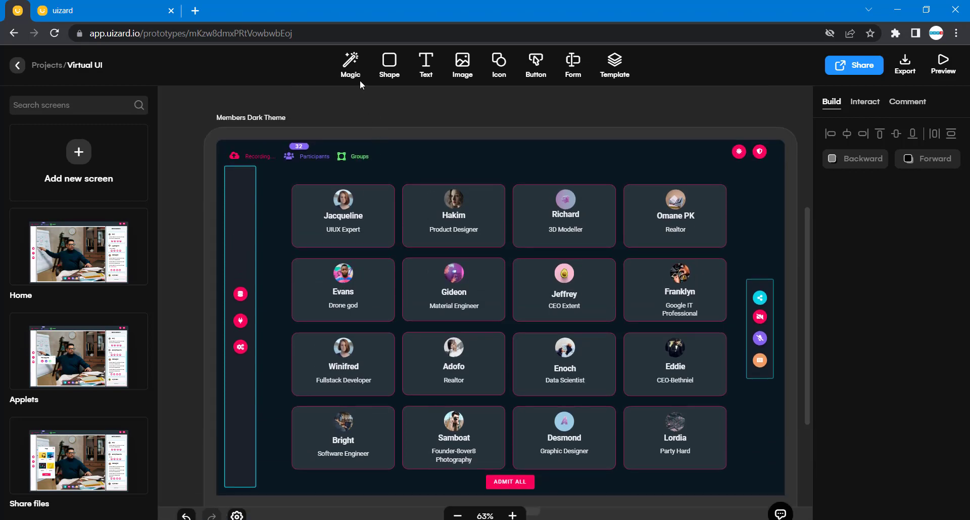
{"action": "left_click", "coordinate": [389, 65]}
{"action": "left_click", "coordinate": [326, 159]}
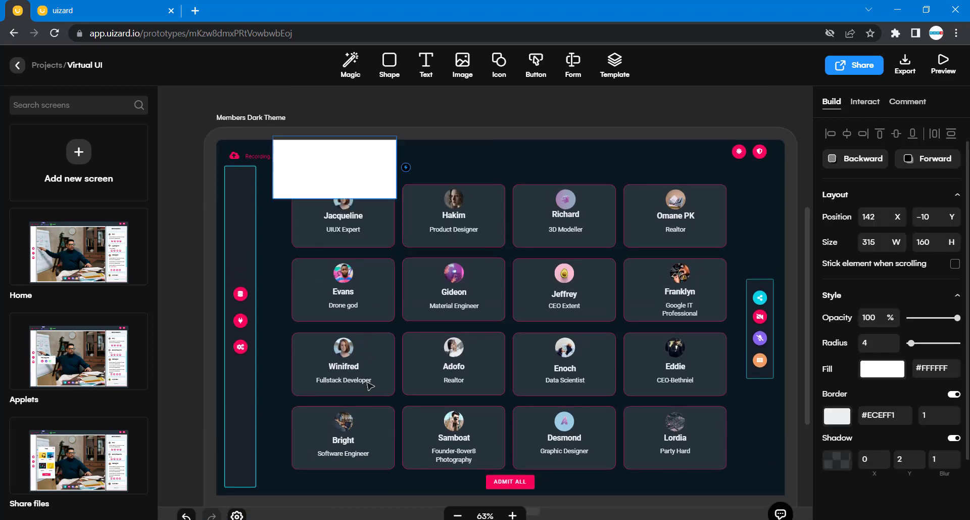
{"action": "left_click_drag", "start_coordinate": [338, 167], "coordinate": [382, 459]}
{"action": "scroll", "coordinate": [383, 459], "scroll_direction": "down", "scroll_amount": 4}
{"action": "scroll", "coordinate": [380, 455], "scroll_direction": "down", "scroll_amount": 2}
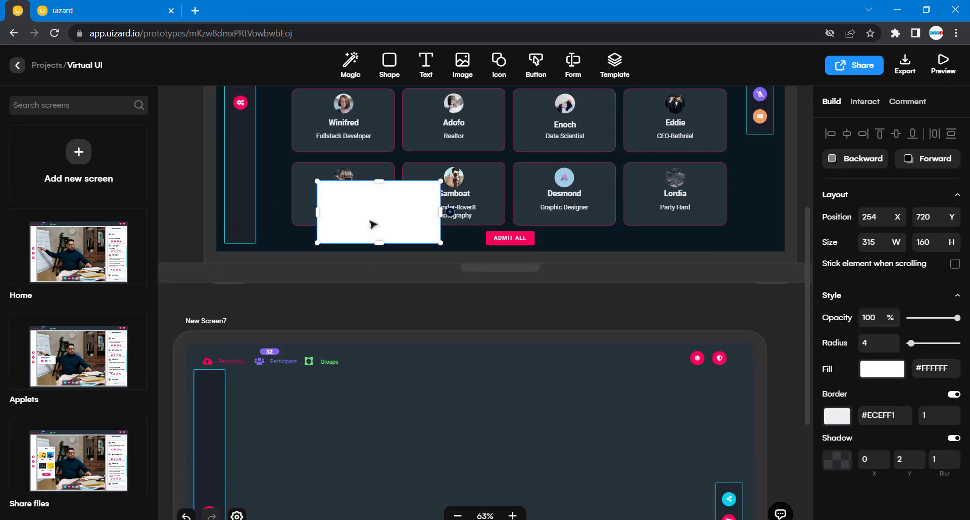
{"action": "left_click_drag", "start_coordinate": [369, 220], "coordinate": [340, 411]}
{"action": "left_click", "coordinate": [556, 374]}
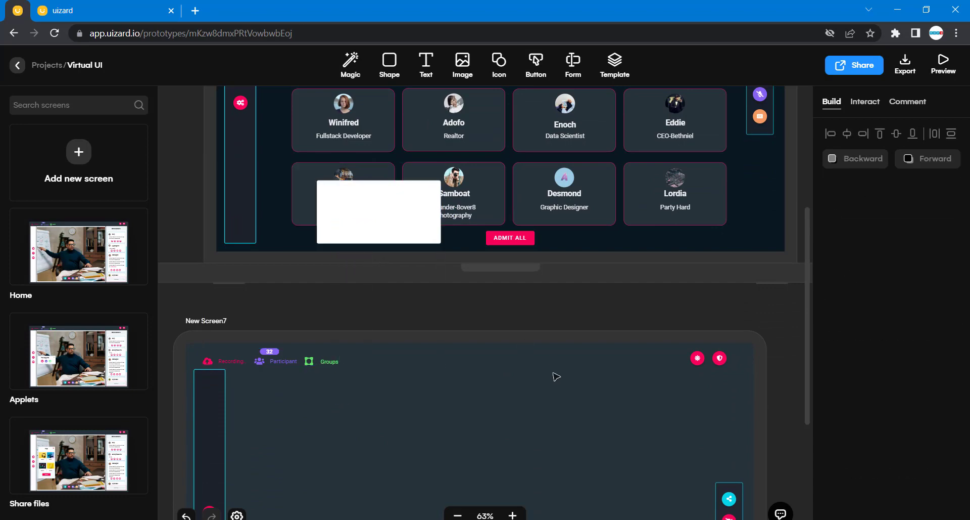
{"action": "left_click_drag", "start_coordinate": [392, 205], "coordinate": [335, 396]}
Check the first member card's X position on Members Dark Theme and set the white rectangle's X position on New Screen7 to 191.
{"action": "scroll", "coordinate": [469, 417], "scroll_direction": "up", "scroll_amount": 5}
{"action": "scroll", "coordinate": [470, 416], "scroll_direction": "up", "scroll_amount": 2}
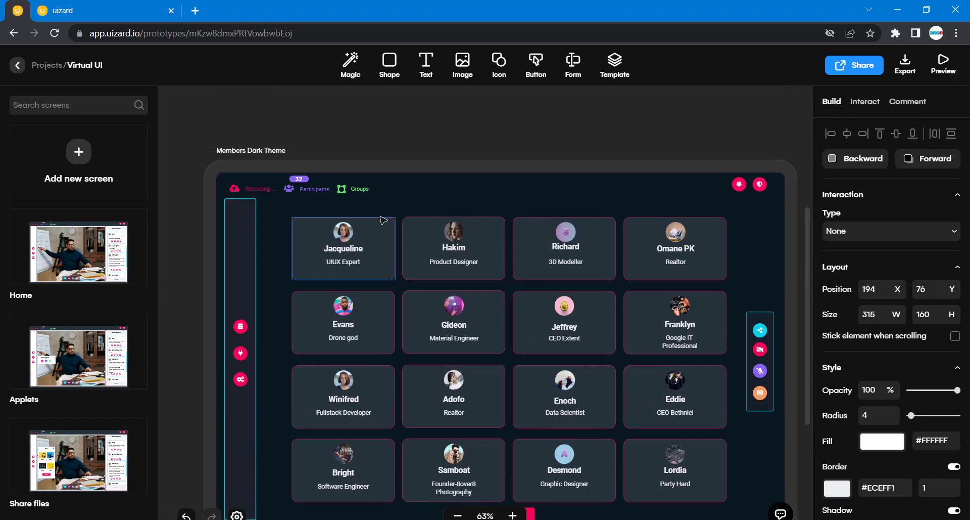
{"action": "left_click", "coordinate": [384, 228]}
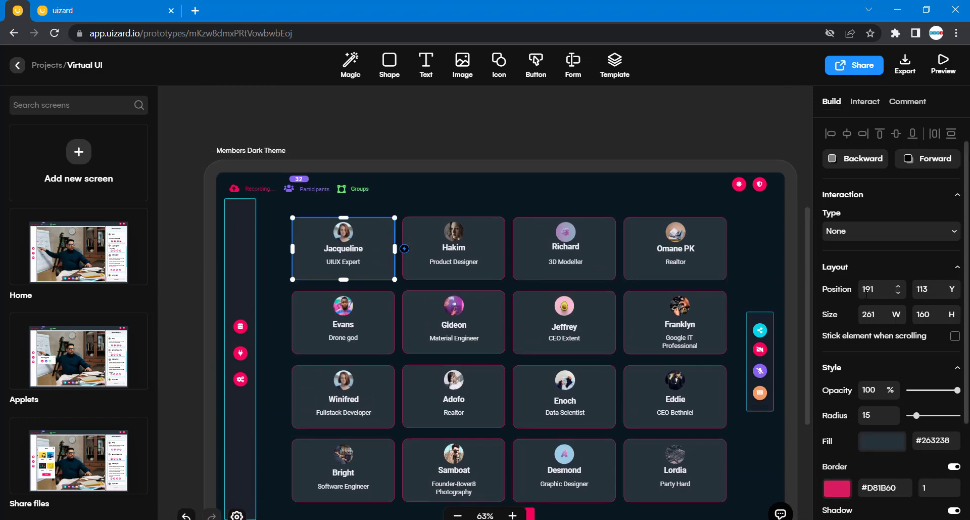
{"action": "scroll", "coordinate": [798, 341], "scroll_direction": "down", "scroll_amount": 2}
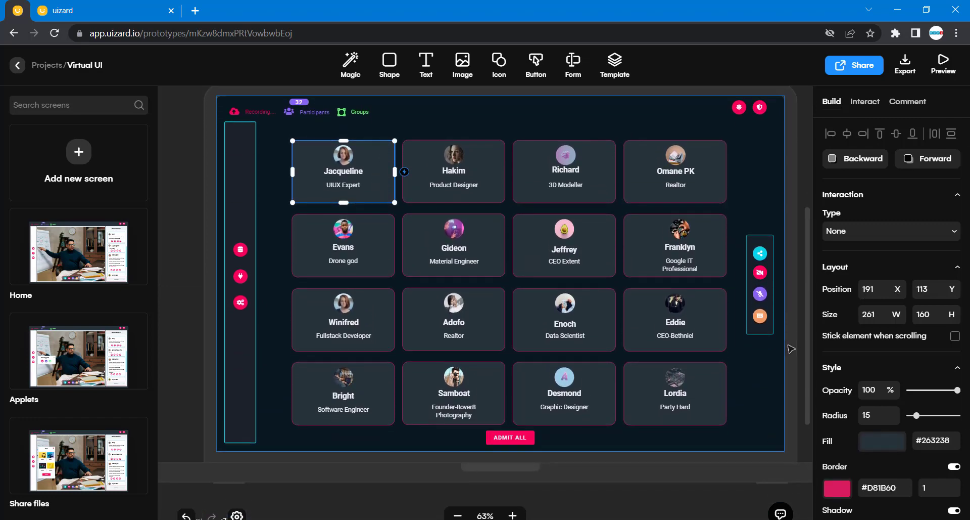
{"action": "left_click", "coordinate": [875, 289]}
{"action": "double_click", "coordinate": [871, 288]}
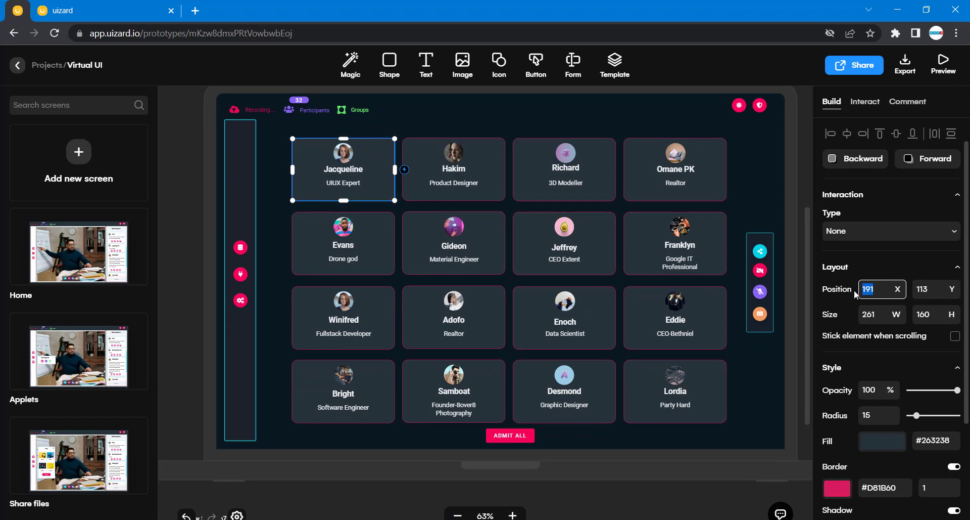
{"action": "scroll", "coordinate": [854, 289], "scroll_direction": "down", "scroll_amount": 3}
{"action": "scroll", "coordinate": [543, 422], "scroll_direction": "down", "scroll_amount": 6}
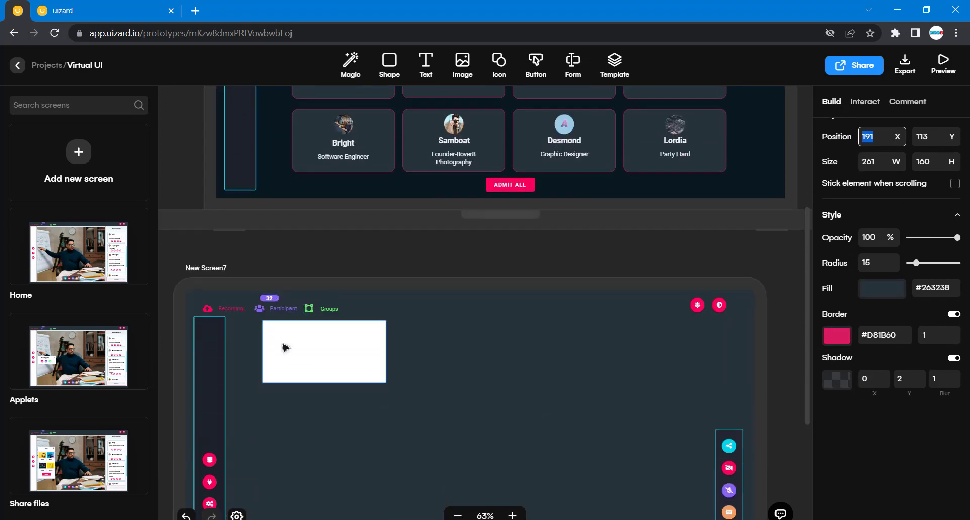
{"action": "left_click", "coordinate": [289, 355]}
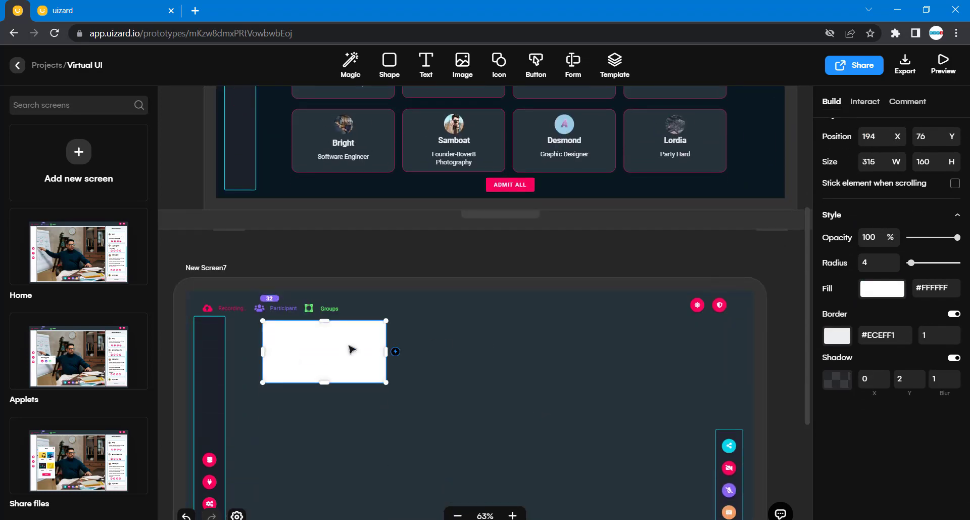
{"action": "left_click", "coordinate": [879, 137]}
{"action": "key", "text": "BackSpace"}
{"action": "type", "text": "1"}
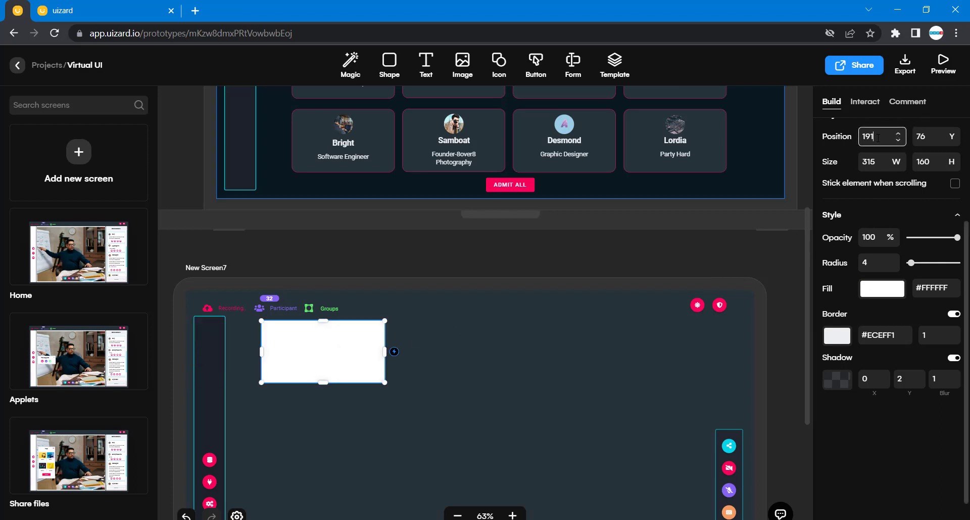
Check the first member card's Y position on Members Dark Theme and set the white rectangle's Y position on New Screen7 to 113.
{"action": "left_click", "coordinate": [927, 136]}
{"action": "type", "text": "131"}
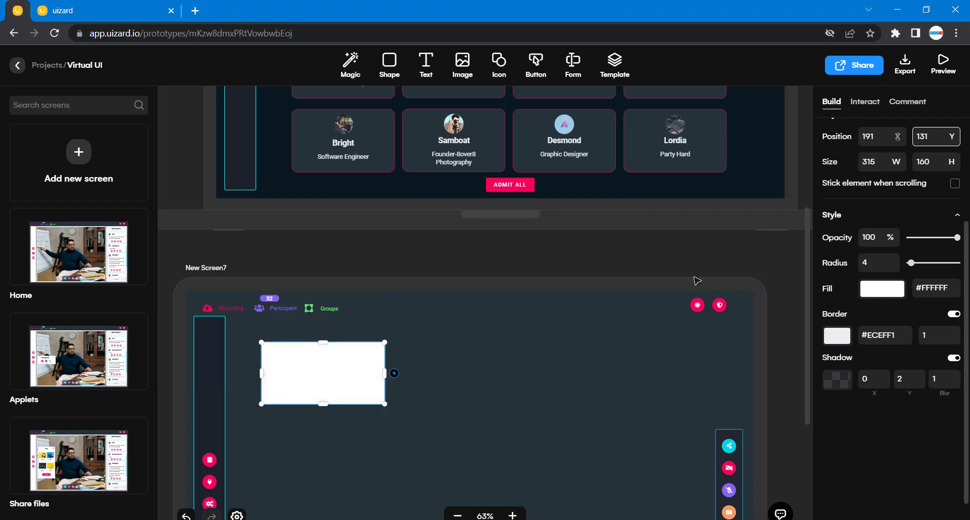
{"action": "left_click", "coordinate": [596, 332]}
{"action": "scroll", "coordinate": [596, 333], "scroll_direction": "up", "scroll_amount": 5}
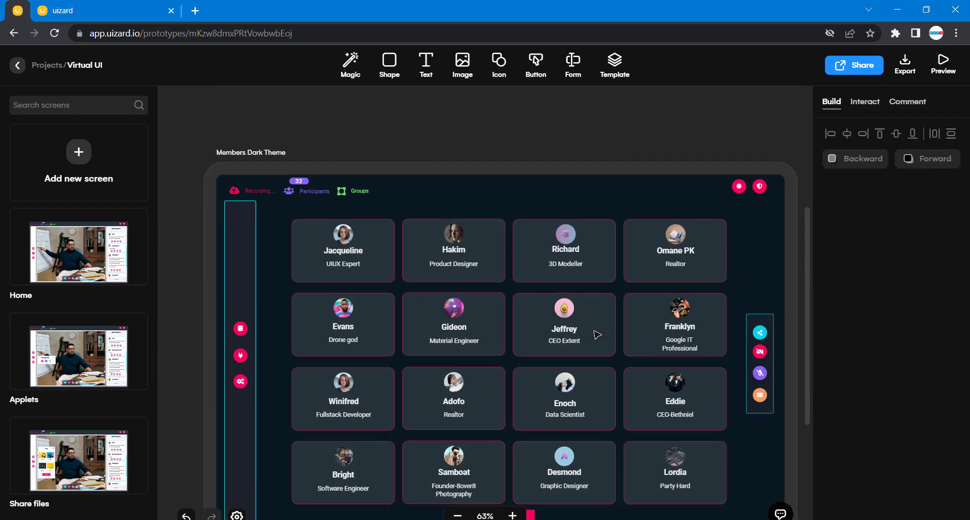
{"action": "left_click", "coordinate": [376, 253]}
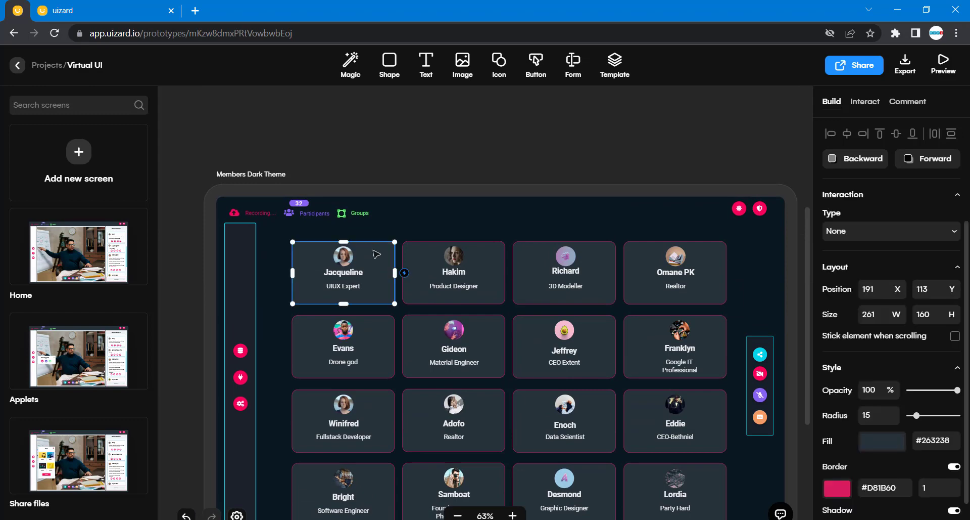
{"action": "scroll", "coordinate": [374, 254], "scroll_direction": "down", "scroll_amount": 5}
{"action": "left_click", "coordinate": [327, 397]}
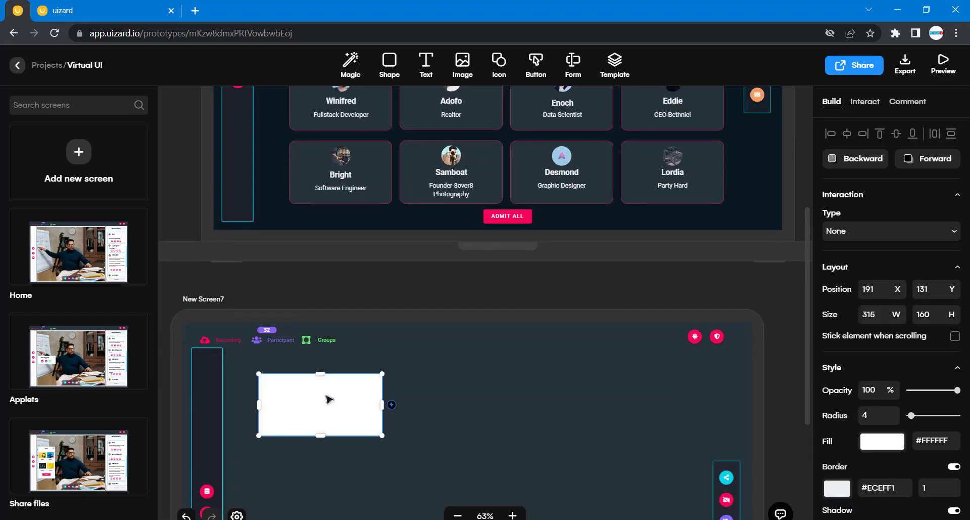
{"action": "left_click", "coordinate": [928, 289]}
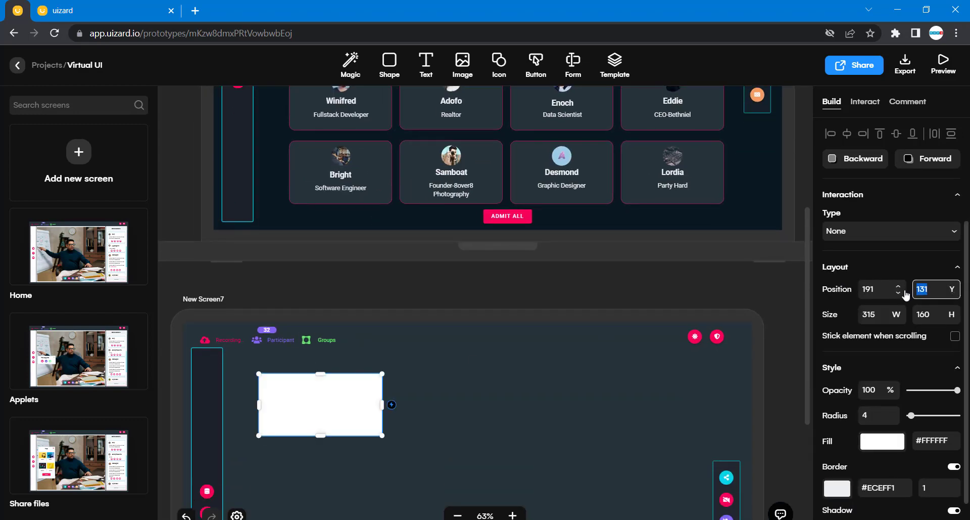
{"action": "type", "text": "113"}
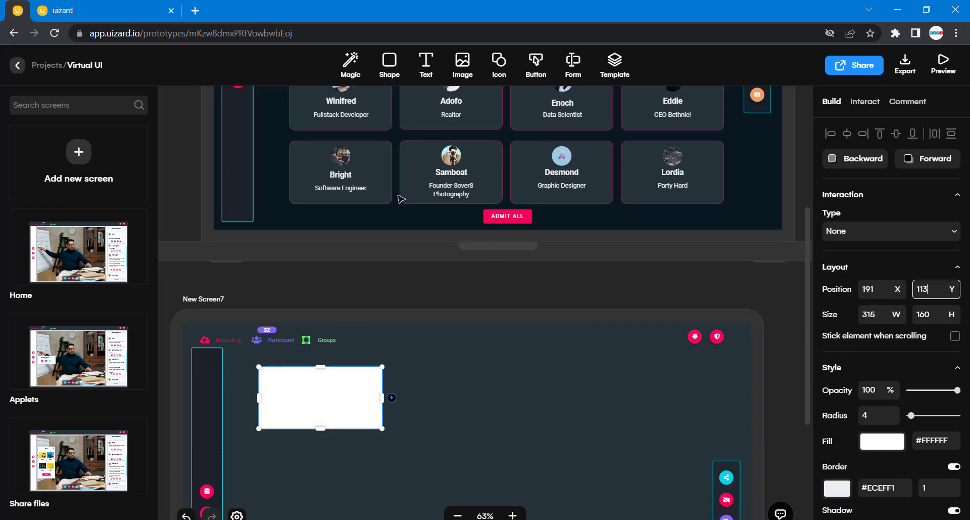
Copy the fill colour #263238 from the first member card in the last row and apply it to the white rectangle on New Screen7.
{"action": "left_click", "coordinate": [382, 190]}
{"action": "left_click", "coordinate": [388, 174]}
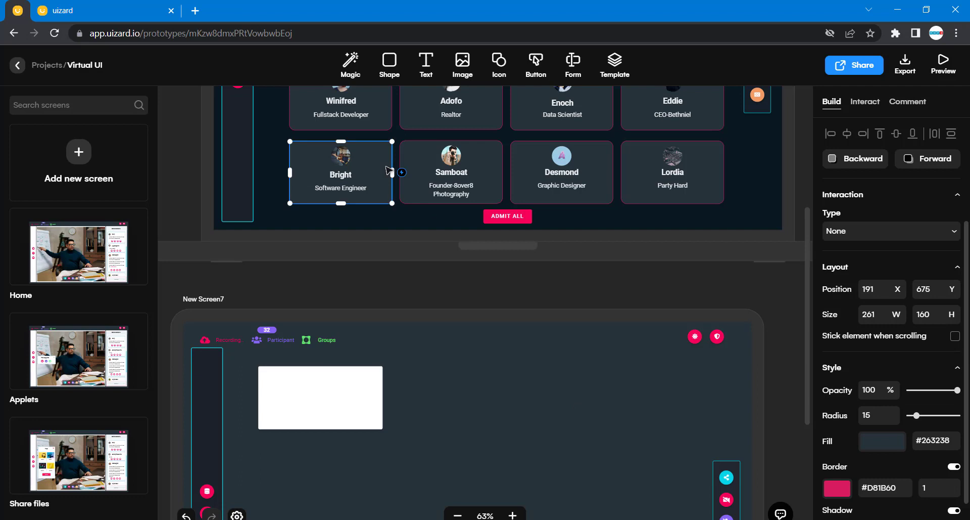
{"action": "double_click", "coordinate": [952, 443]}
{"action": "key", "text": "ctrl+c"}
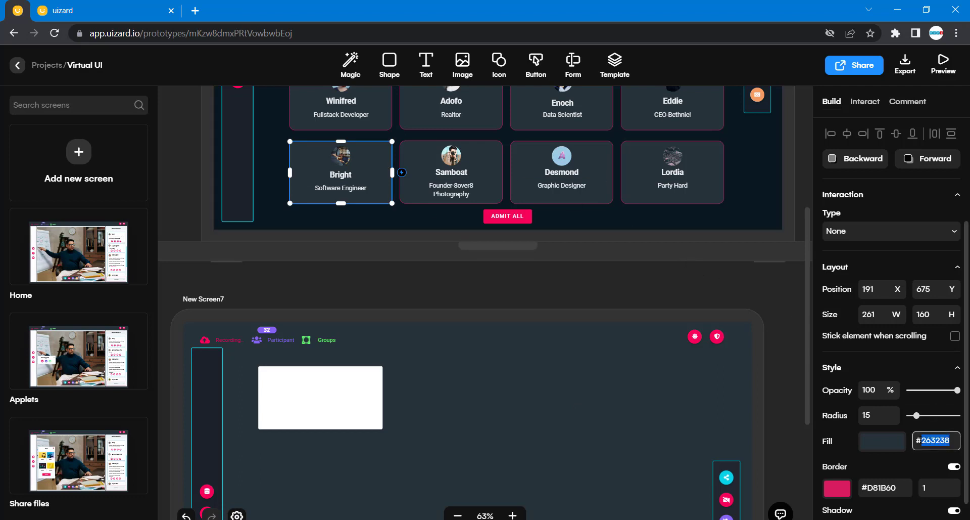
{"action": "left_click", "coordinate": [333, 400]}
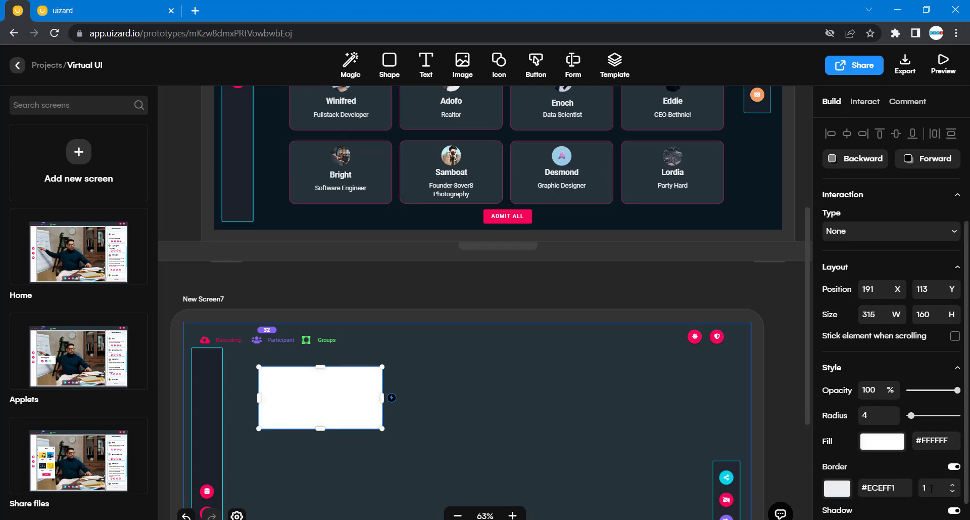
{"action": "double_click", "coordinate": [950, 444]}
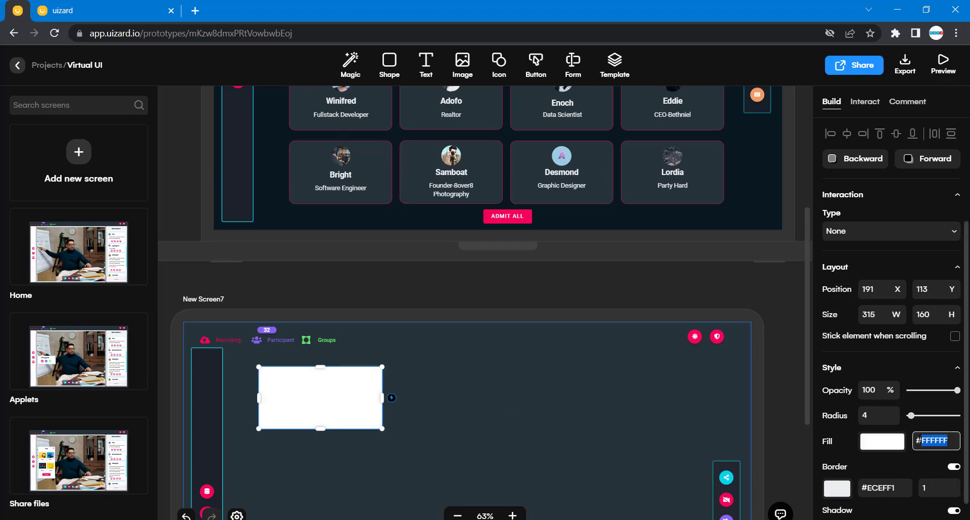
{"action": "key", "text": "ctrl+v"}
{"action": "left_click", "coordinate": [587, 478]}
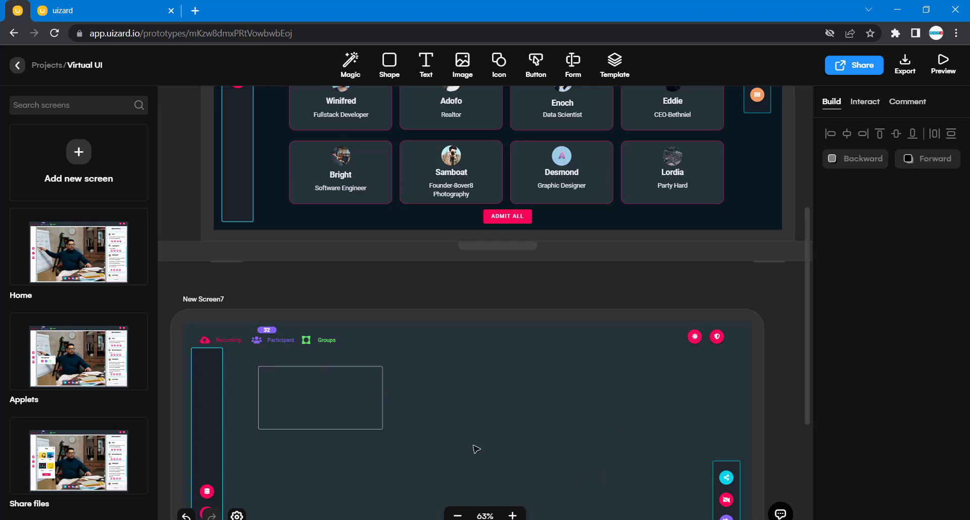
Set the New Screen7 rectangle's border colour to #D81B60, matching the member cards on Members Dark Theme.
{"action": "left_click", "coordinate": [335, 407]}
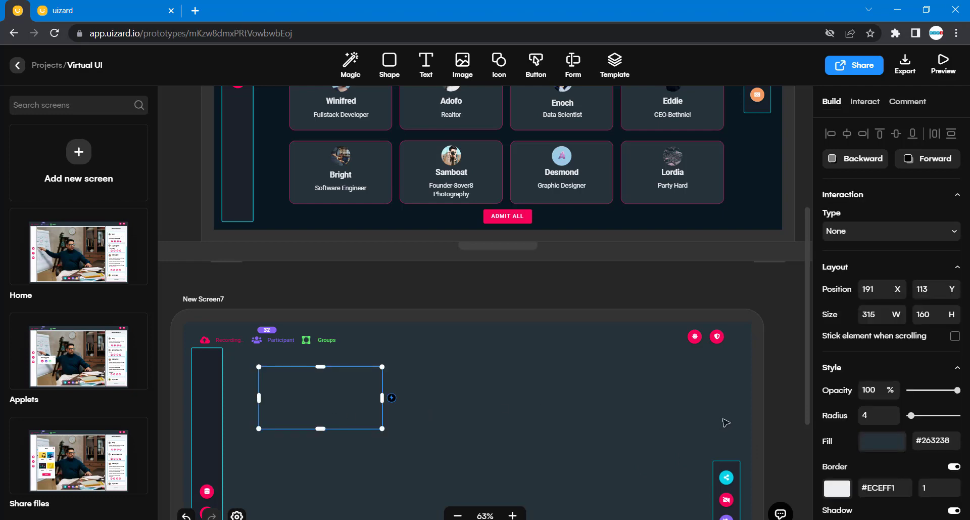
{"action": "left_click", "coordinate": [390, 176]}
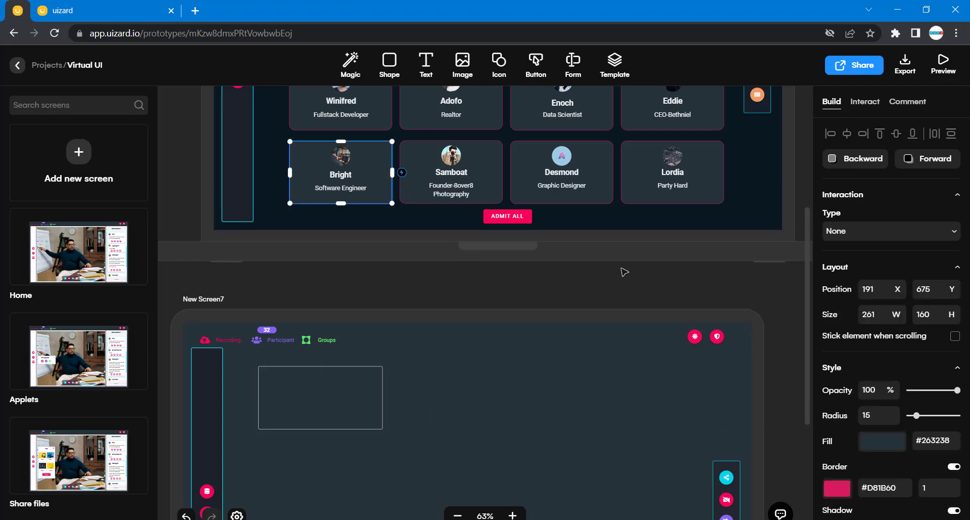
{"action": "left_click_drag", "start_coordinate": [904, 492], "coordinate": [873, 488]}
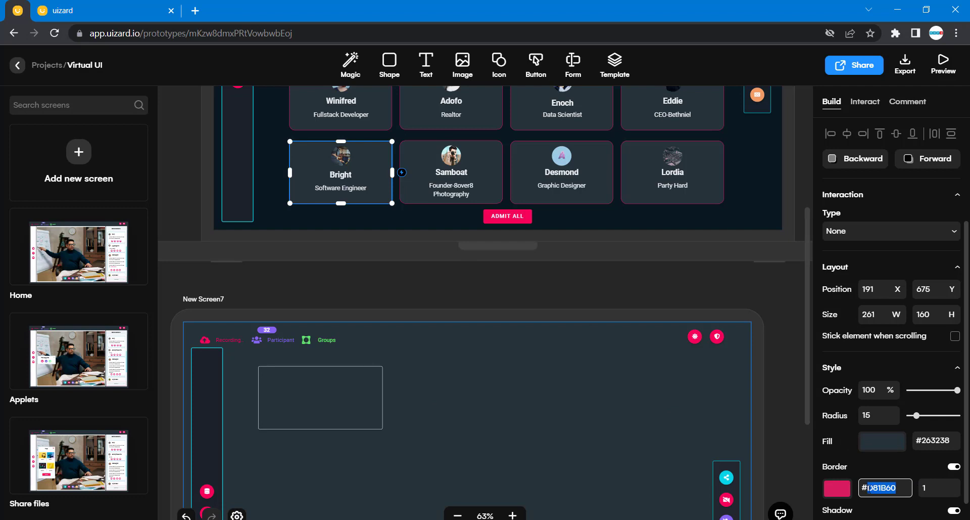
{"action": "left_click", "coordinate": [353, 402]}
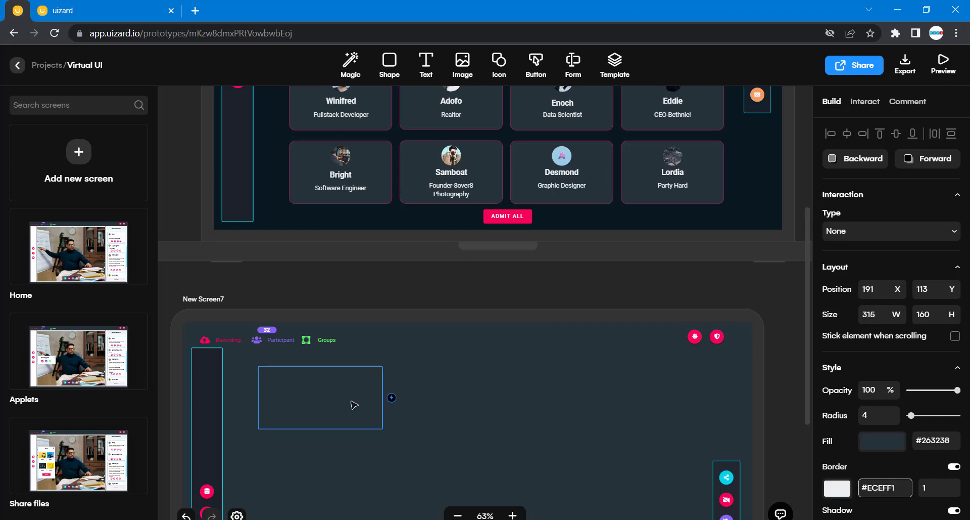
{"action": "left_click_drag", "start_coordinate": [910, 487], "coordinate": [869, 488]}
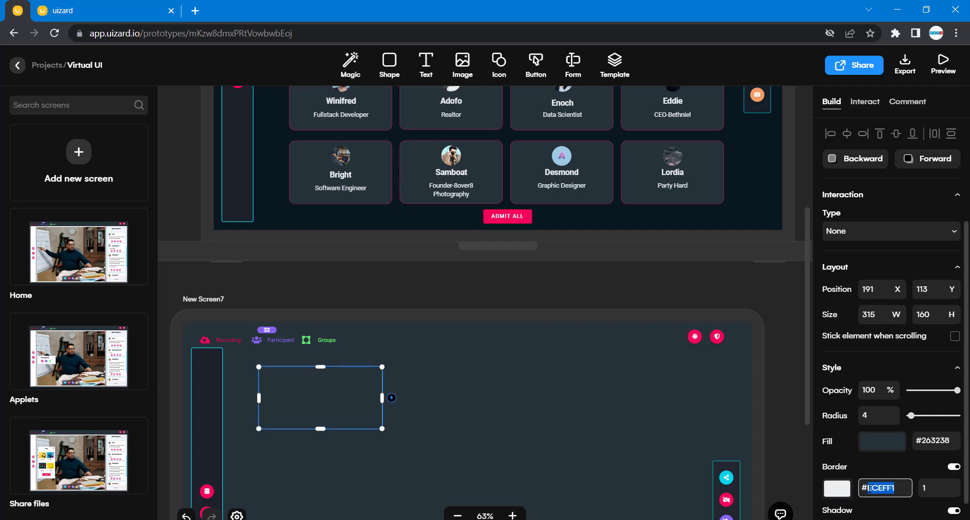
{"action": "type", "text": "D81B60"}
{"action": "left_click", "coordinate": [601, 417]}
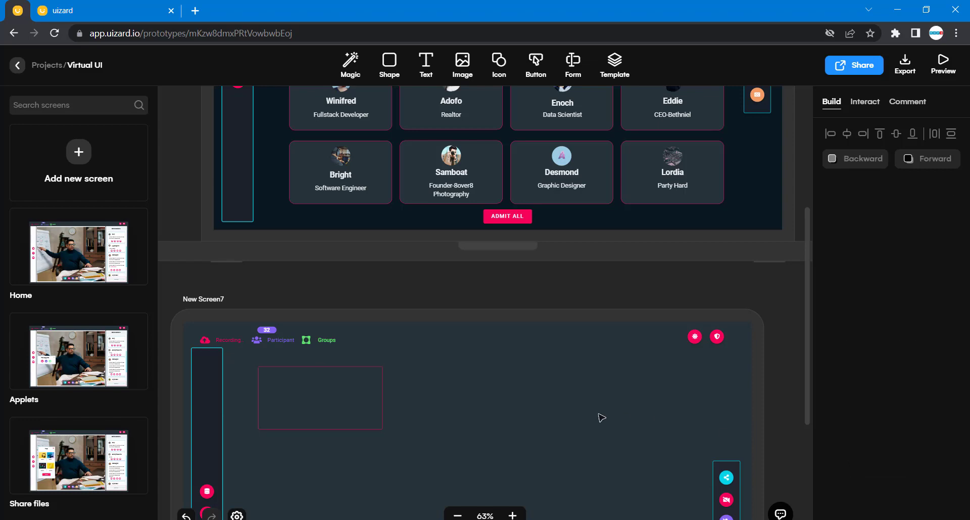
Check the member card's corner radius on Members Dark Theme and set the New Screen7 rectangle's radius to 15.
{"action": "left_click", "coordinate": [381, 191]}
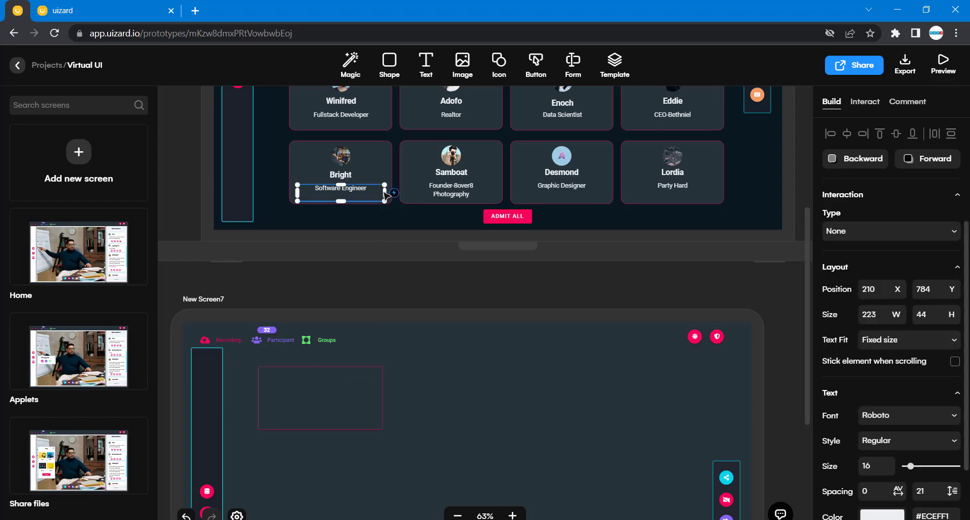
{"action": "left_click", "coordinate": [384, 157]}
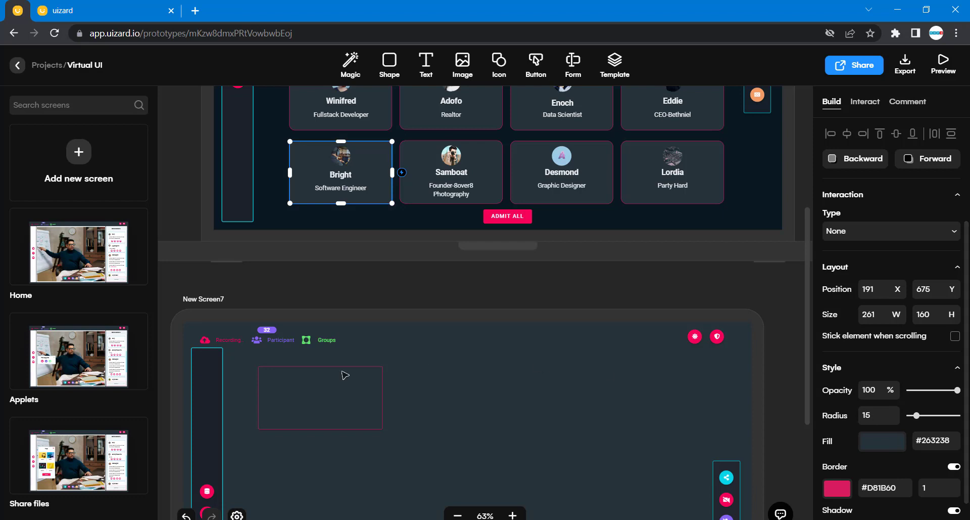
{"action": "left_click", "coordinate": [330, 403]}
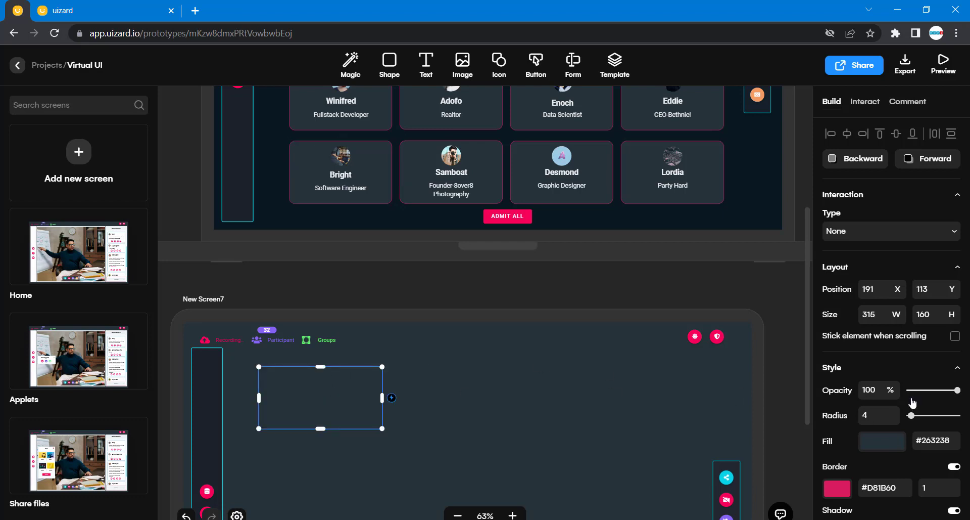
{"action": "left_click", "coordinate": [870, 415]}
{"action": "type", "text": "15"}
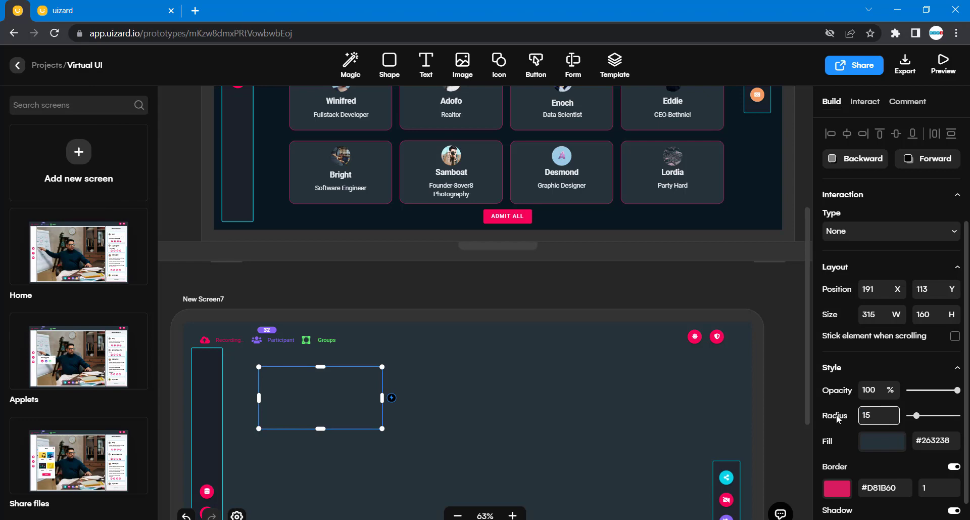
{"action": "left_click", "coordinate": [580, 420]}
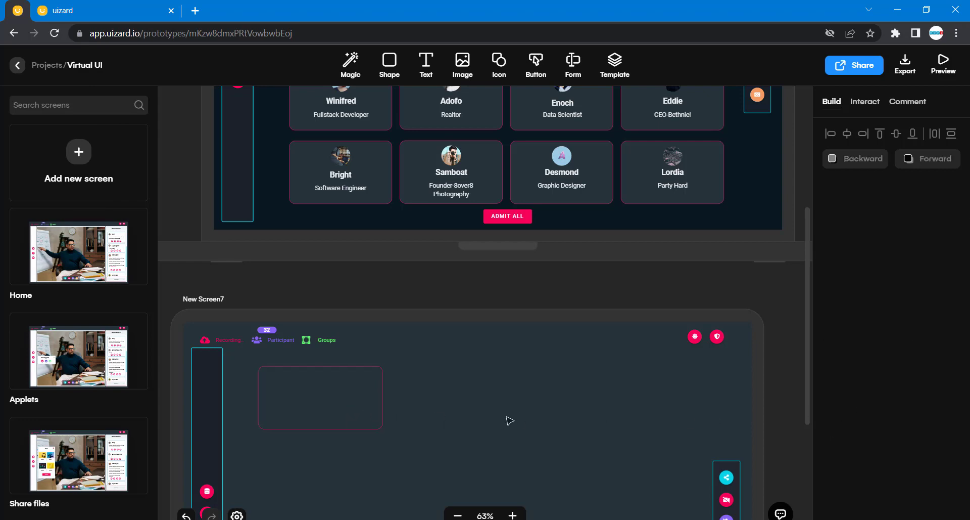
Check the size of the first member card's job-title text box and resize the New Screen7 rectangle to 223 by 44.
{"action": "scroll", "coordinate": [496, 386], "scroll_direction": "up", "scroll_amount": 3}
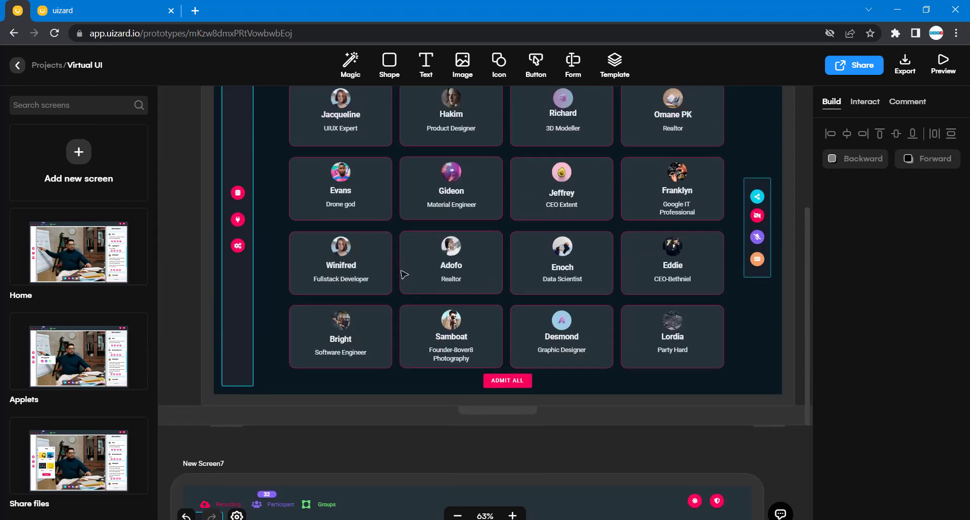
{"action": "left_click", "coordinate": [381, 141]}
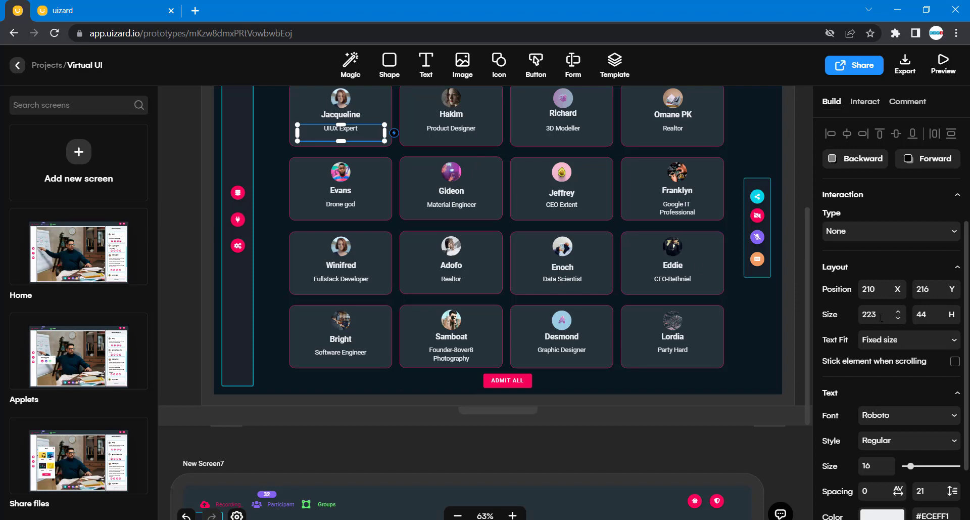
{"action": "scroll", "coordinate": [885, 316], "scroll_direction": "down", "scroll_amount": 1}
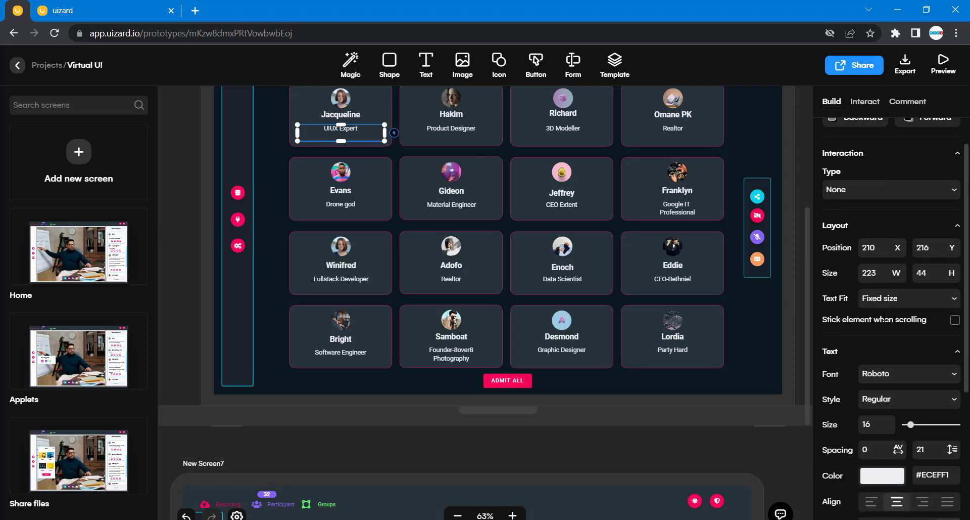
{"action": "scroll", "coordinate": [707, 404], "scroll_direction": "down", "scroll_amount": 4}
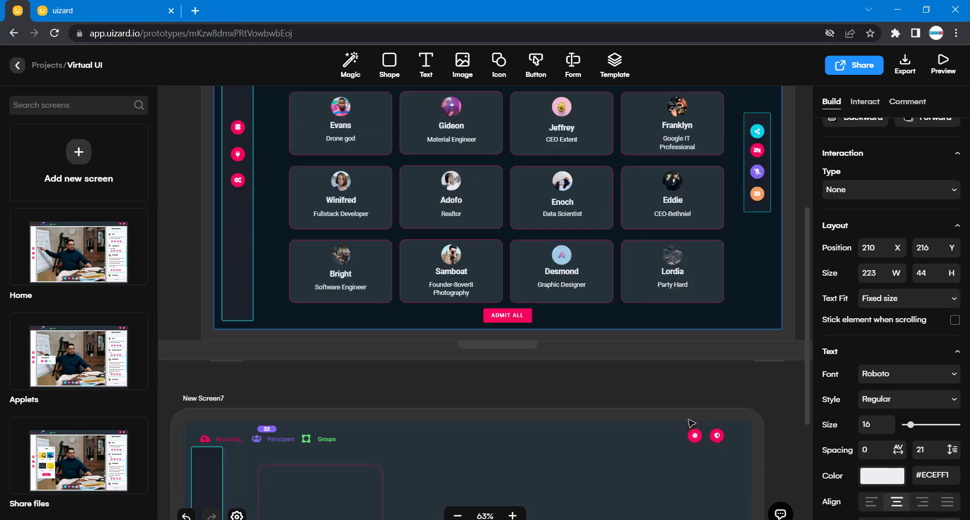
{"action": "left_click", "coordinate": [360, 374]}
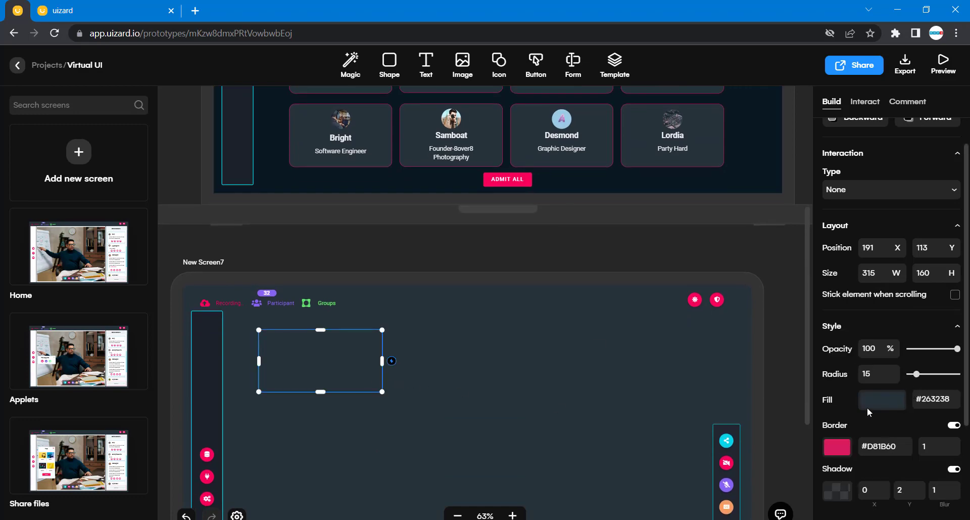
{"action": "scroll", "coordinate": [882, 395], "scroll_direction": "down", "scroll_amount": 2}
{"action": "scroll", "coordinate": [882, 394], "scroll_direction": "up", "scroll_amount": 3}
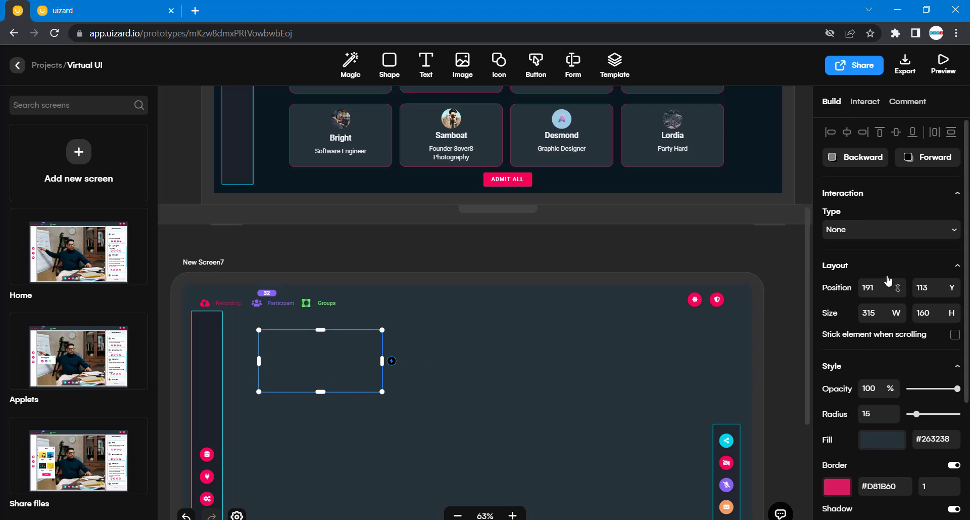
{"action": "left_click", "coordinate": [882, 287]}
{"action": "left_click", "coordinate": [885, 313]}
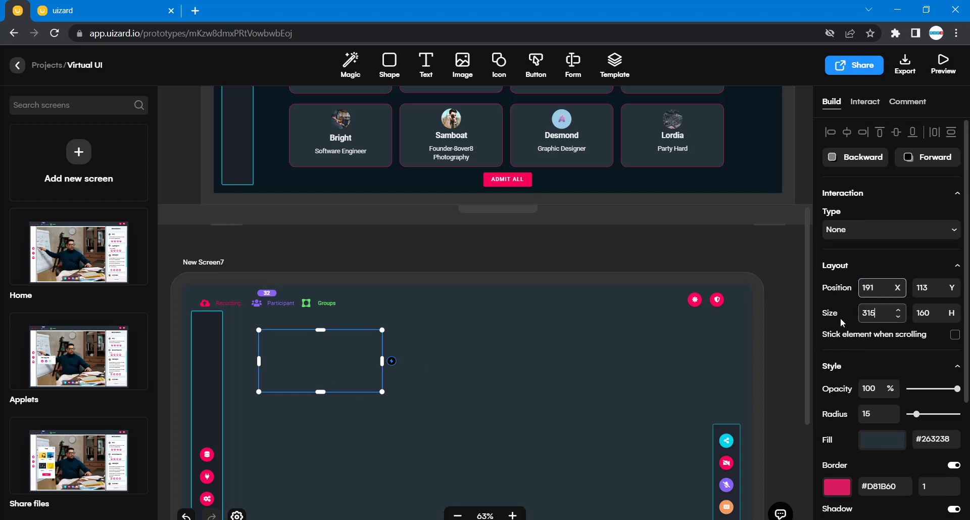
{"action": "type", "text": "223"}
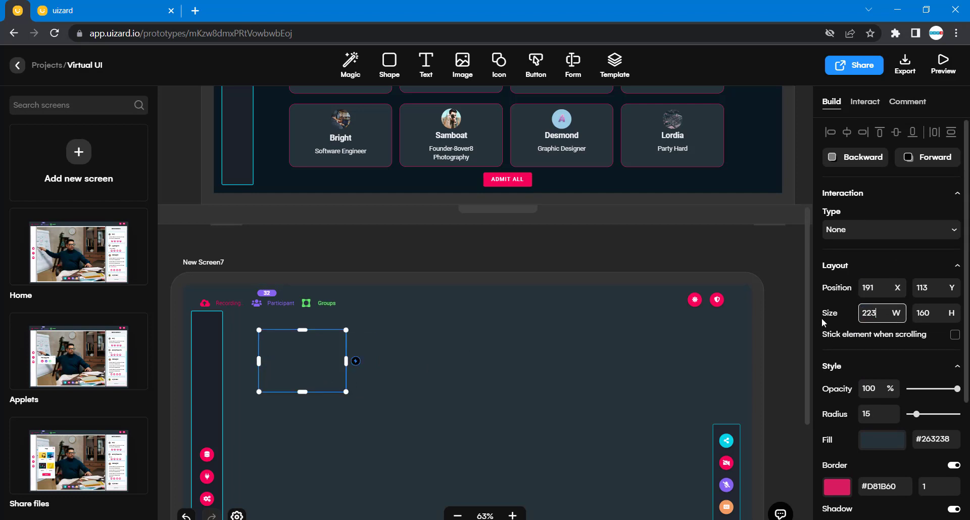
{"action": "key", "text": "Tab"}
{"action": "type", "text": "44"}
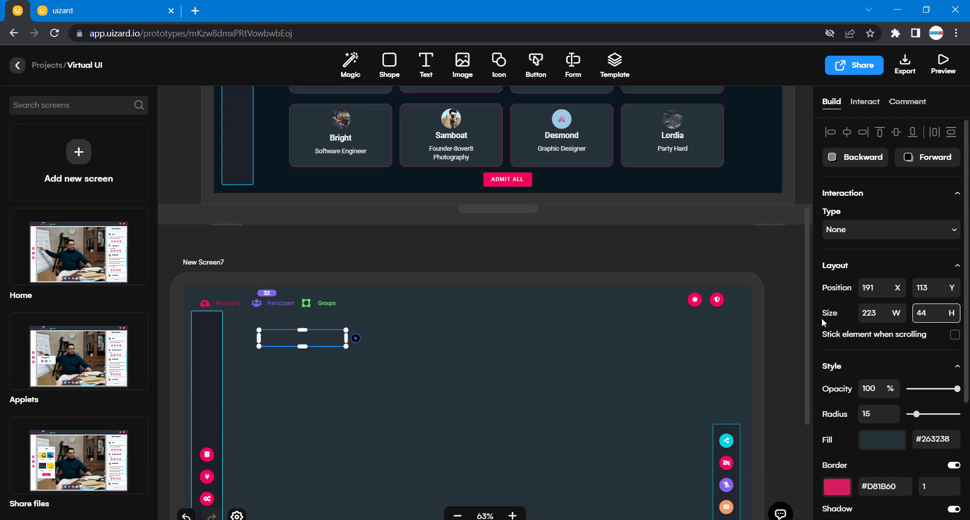
{"action": "left_click", "coordinate": [406, 374]}
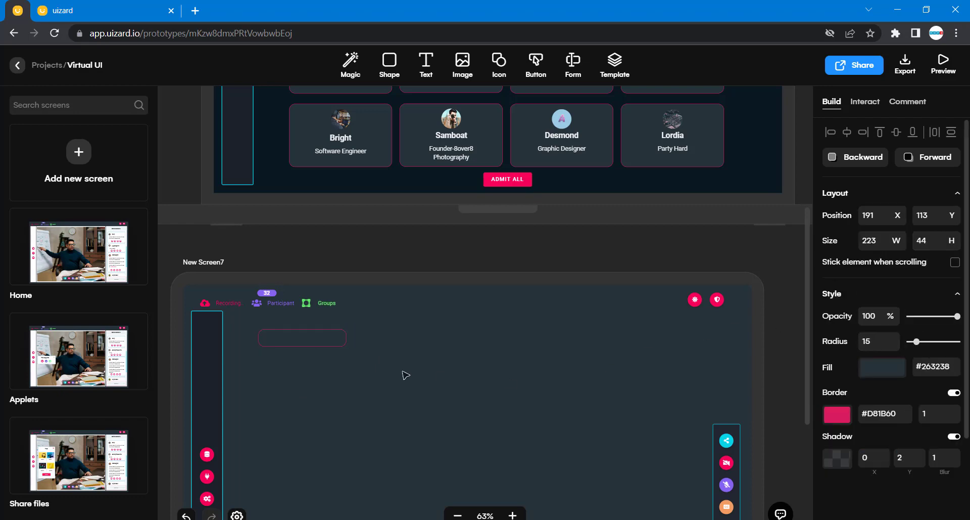
Check the size of the first card in the last row of Members Dark Theme and resize New Screen7's rectangle to 261 by 160.
{"action": "left_click", "coordinate": [331, 342]}
{"action": "scroll", "coordinate": [398, 203], "scroll_direction": "up", "scroll_amount": 3}
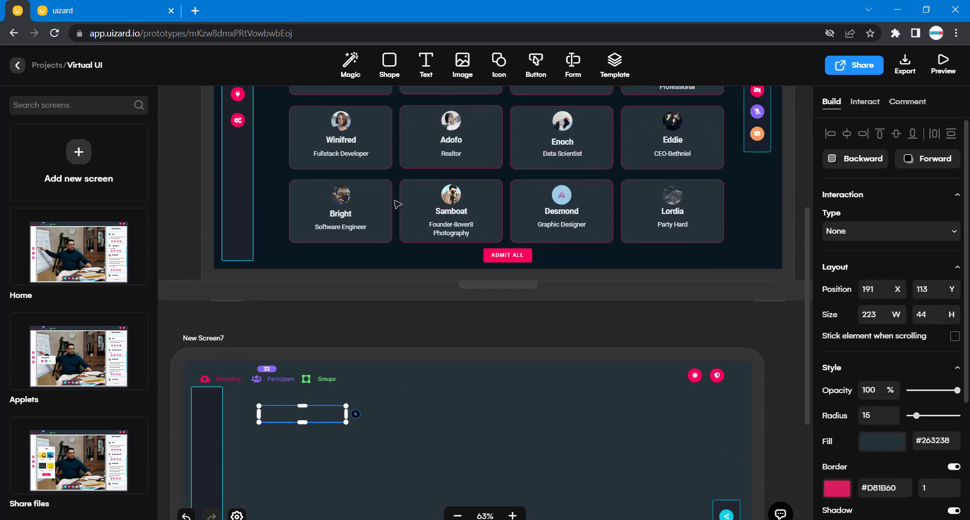
{"action": "left_click", "coordinate": [390, 200]}
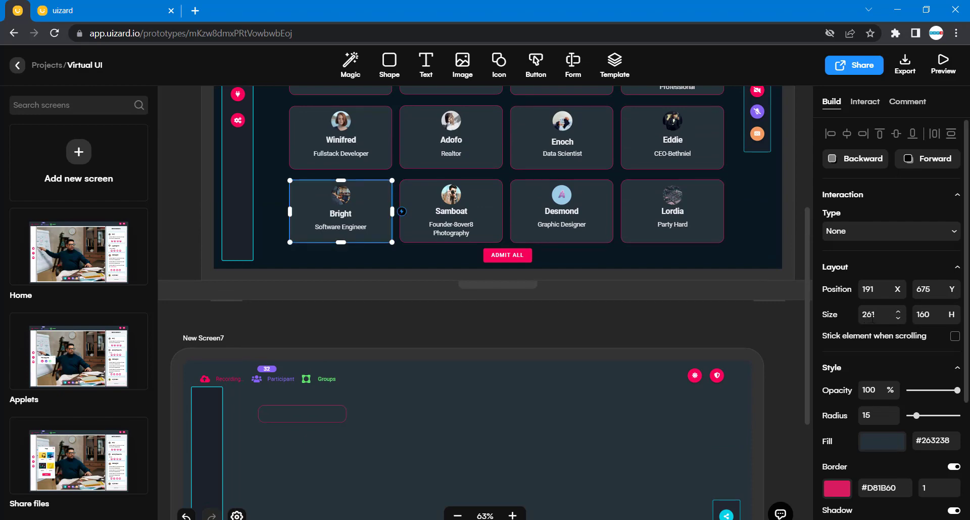
{"action": "left_click", "coordinate": [316, 419]}
{"action": "scroll", "coordinate": [834, 417], "scroll_direction": "down", "scroll_amount": 1}
{"action": "scroll", "coordinate": [835, 421], "scroll_direction": "down", "scroll_amount": 2}
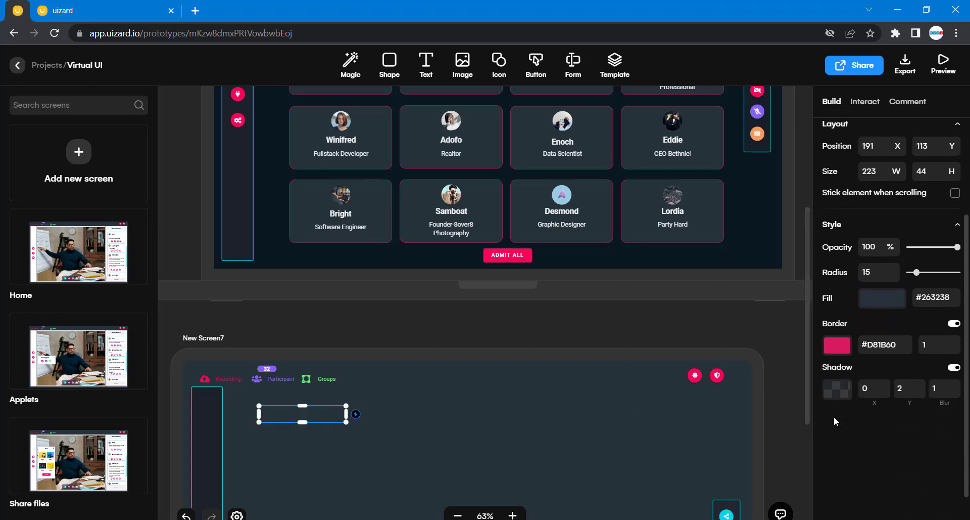
{"action": "scroll", "coordinate": [884, 319], "scroll_direction": "up", "scroll_amount": 3}
{"action": "left_click", "coordinate": [884, 315]}
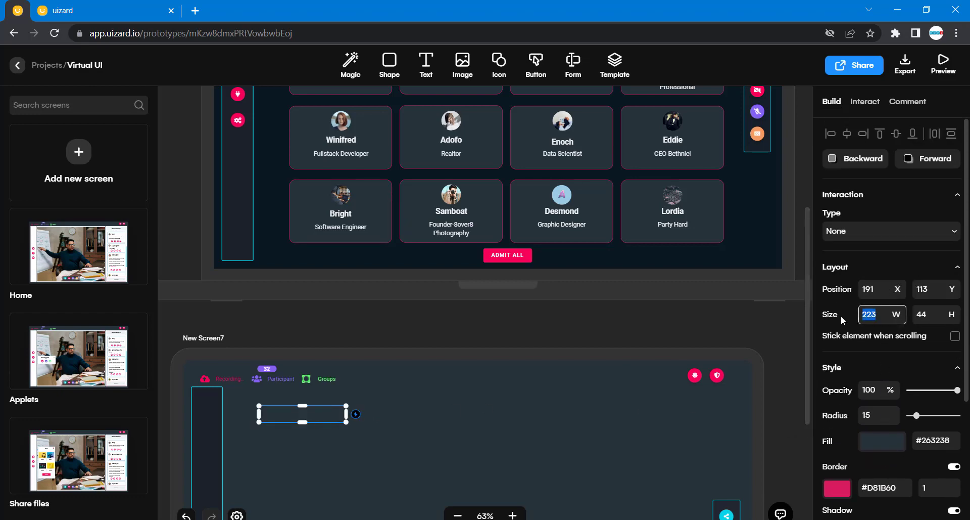
{"action": "type", "text": "261"}
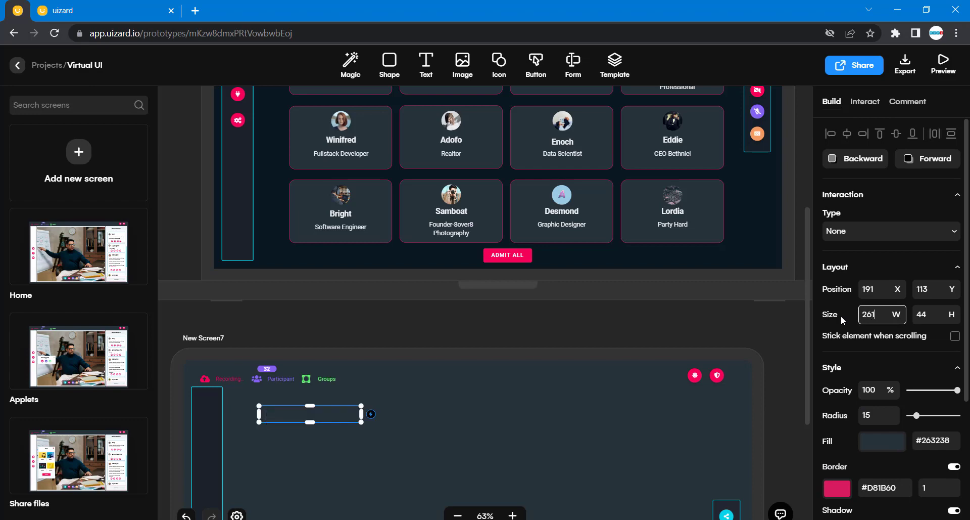
{"action": "key", "text": "Tab"}
{"action": "type", "text": "160"}
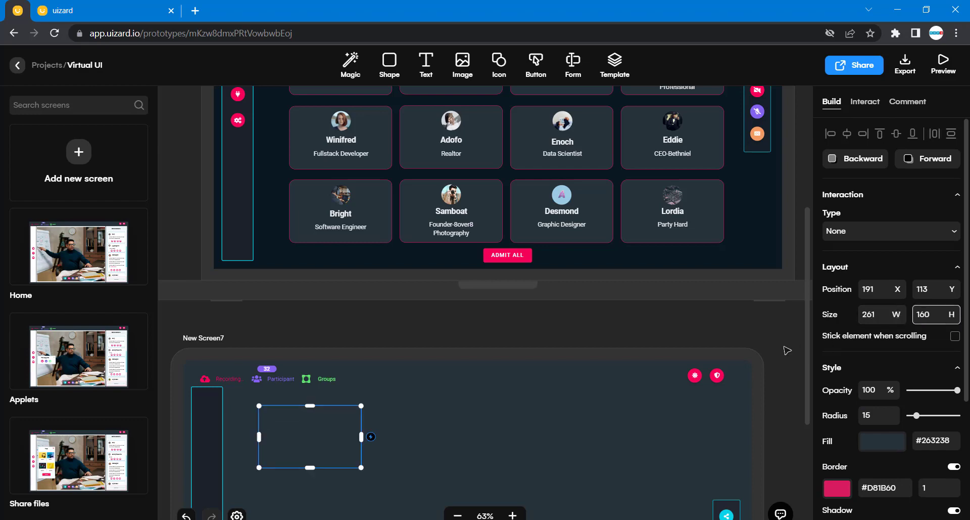
{"action": "left_click", "coordinate": [602, 429]}
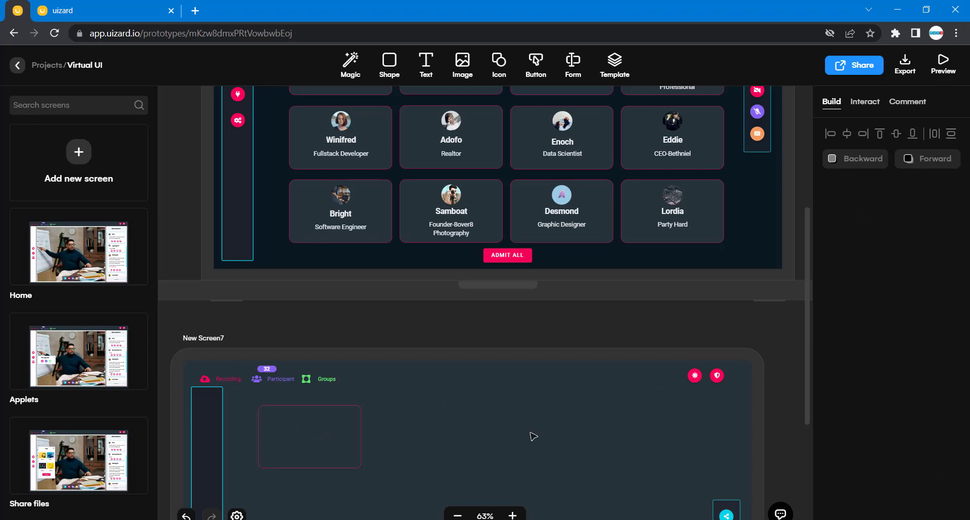
Insert a stock portrait photo, place it inside the New Screen7 card's upper half, and set its radius to 100.
{"action": "scroll", "coordinate": [558, 400], "scroll_direction": "up", "scroll_amount": 5}
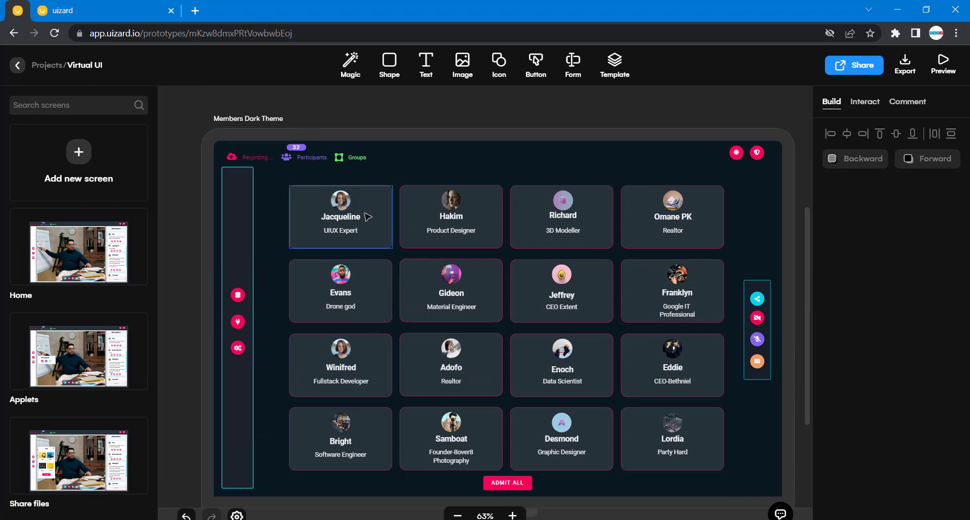
{"action": "left_click", "coordinate": [470, 66]}
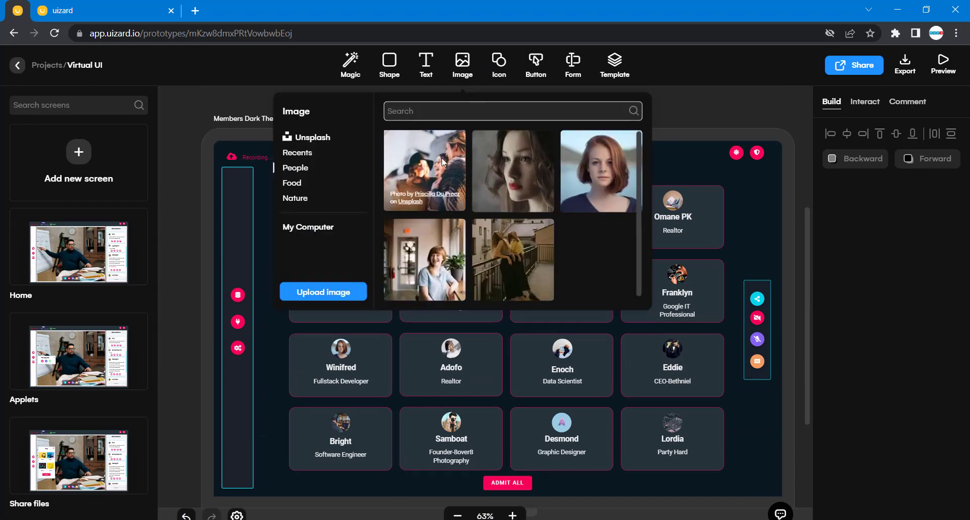
{"action": "left_click", "coordinate": [521, 157]}
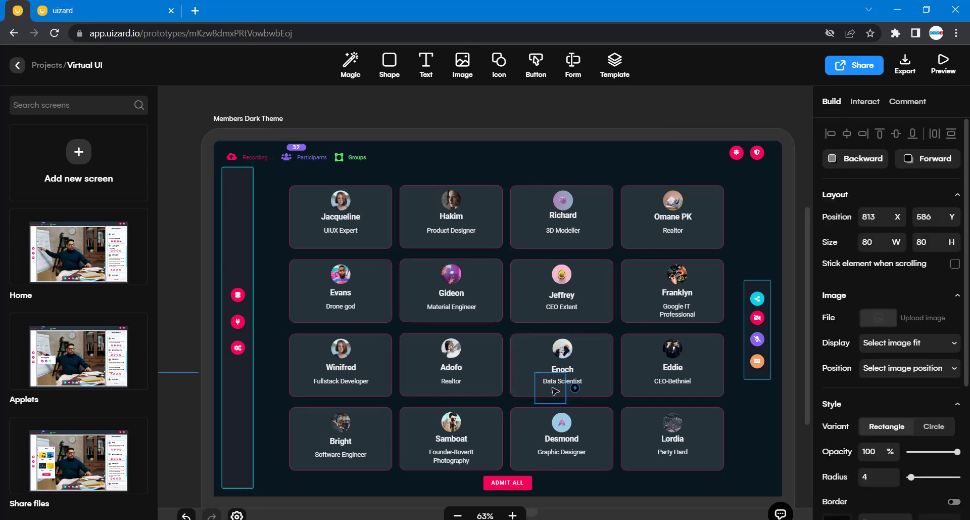
{"action": "scroll", "coordinate": [555, 390], "scroll_direction": "down", "scroll_amount": 5}
{"action": "left_click_drag", "start_coordinate": [551, 158], "coordinate": [311, 427]}
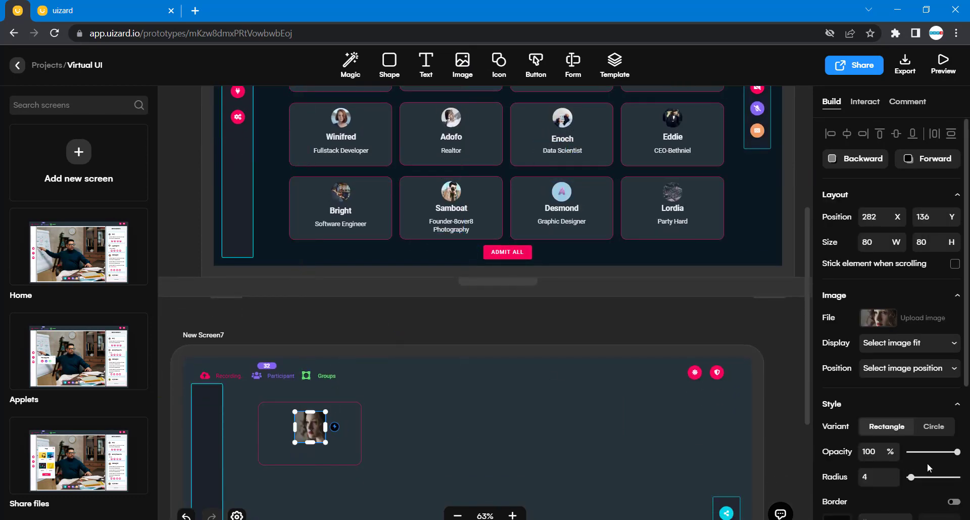
{"action": "left_click_drag", "start_coordinate": [910, 477], "coordinate": [968, 478]}
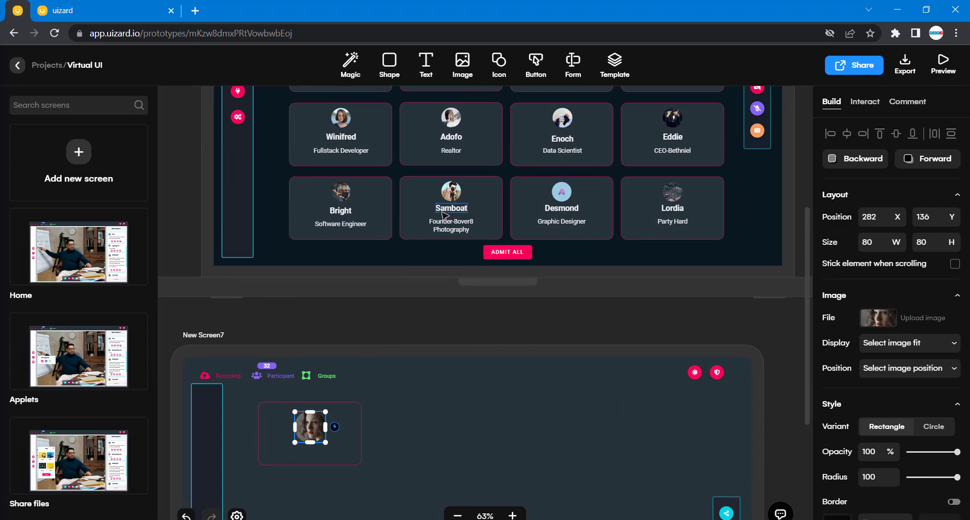
Check a member avatar's size on Members Dark Theme and resize the New Screen7 portrait to 50 by 50.
{"action": "left_click", "coordinate": [345, 119]}
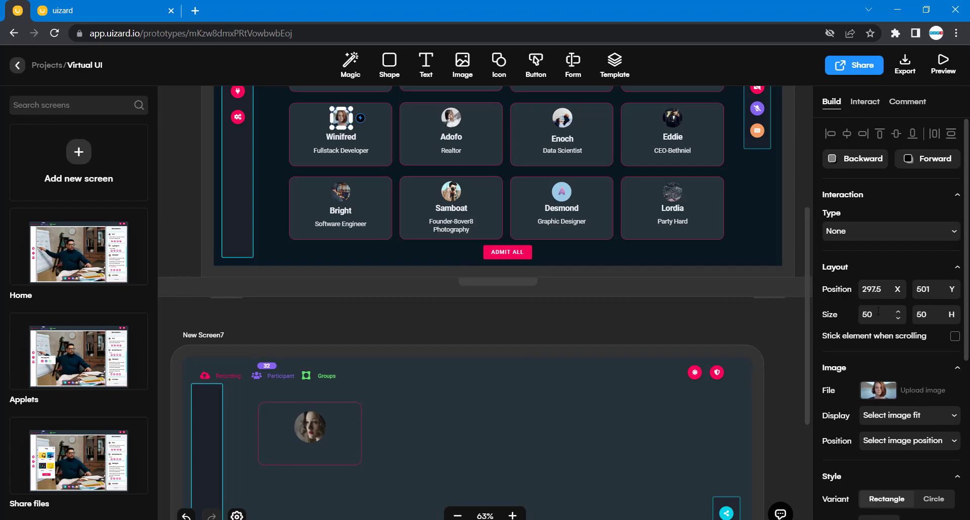
{"action": "left_click", "coordinate": [311, 431]}
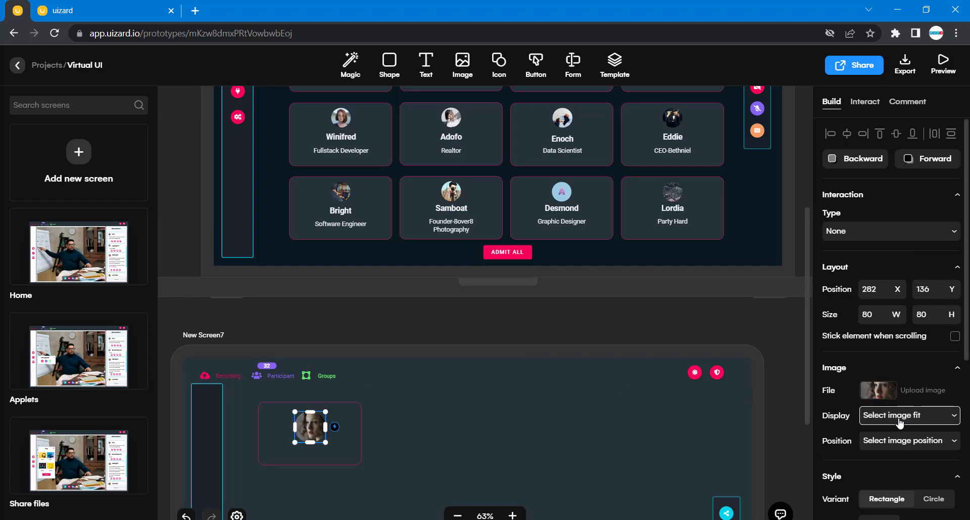
{"action": "double_click", "coordinate": [883, 311]}
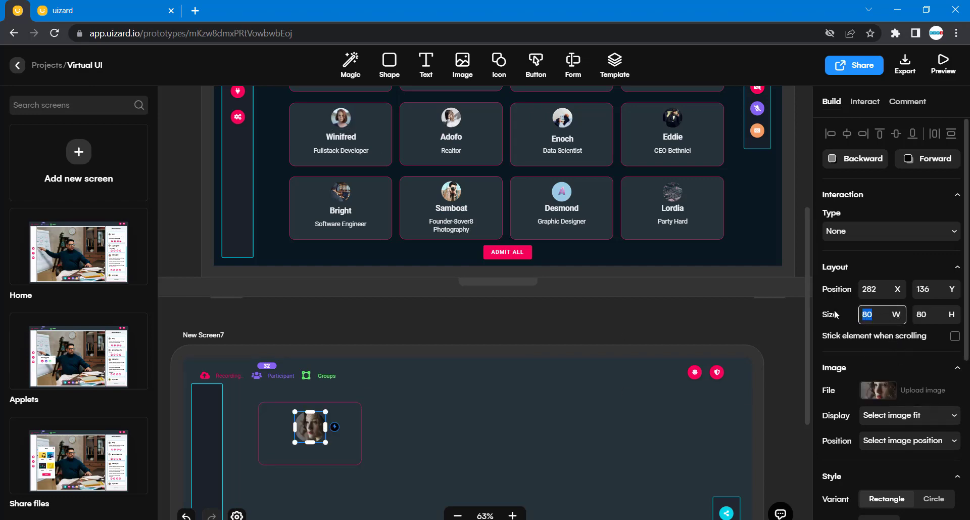
{"action": "type", "text": "50"}
{"action": "key", "text": "Tab"}
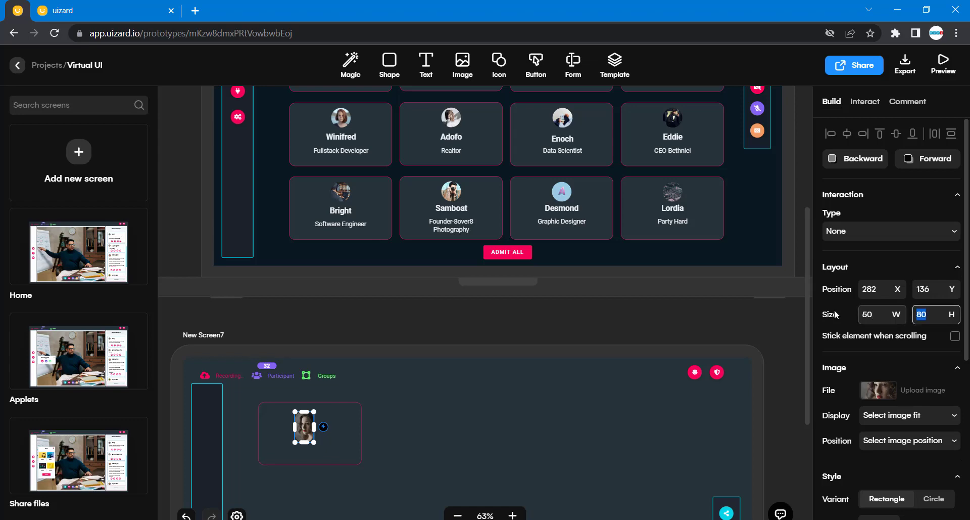
{"action": "type", "text": "50"}
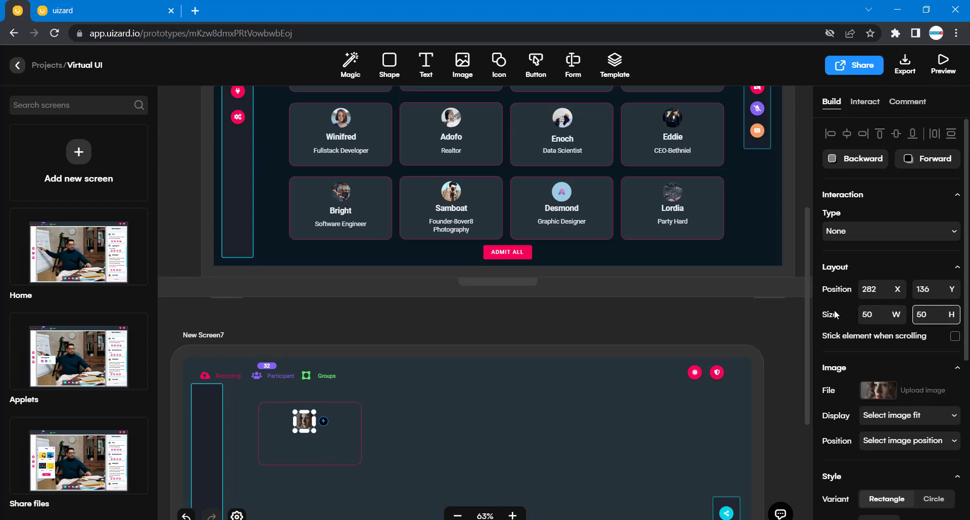
{"action": "left_click", "coordinate": [755, 346]}
{"action": "left_click", "coordinate": [581, 324]}
Add a bold text element below the portrait on the New Screen7 card and enter the member's first name.
{"action": "scroll", "coordinate": [584, 328], "scroll_direction": "up", "scroll_amount": 1}
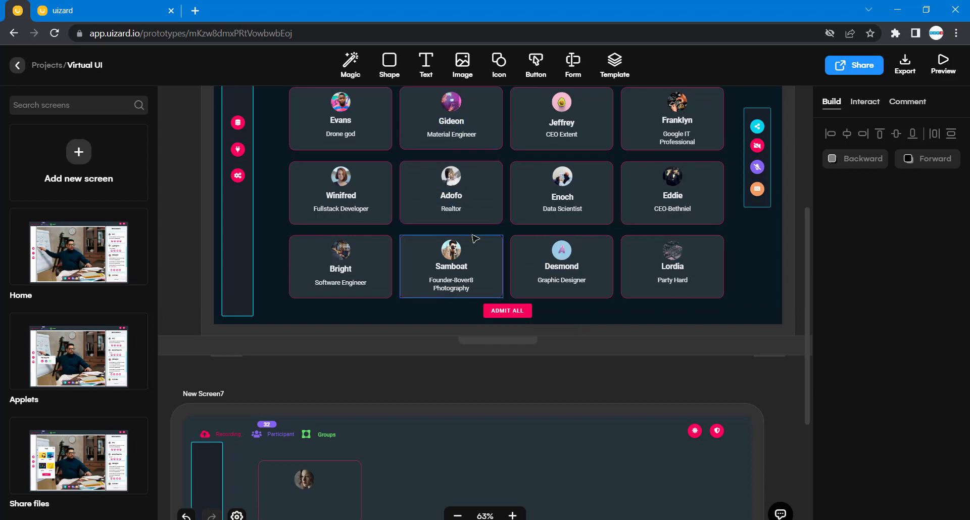
{"action": "scroll", "coordinate": [474, 236], "scroll_direction": "down", "scroll_amount": 5}
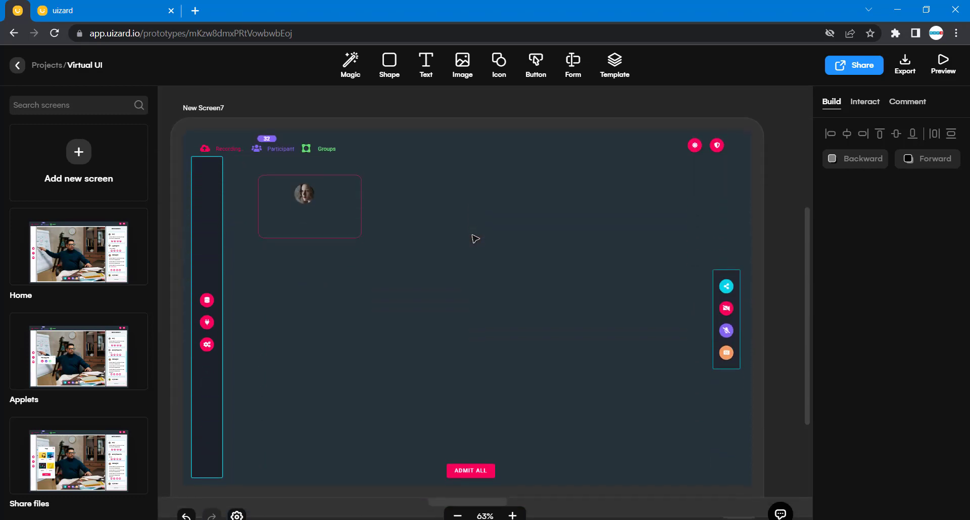
{"action": "scroll", "coordinate": [433, 228], "scroll_direction": "up", "scroll_amount": 2}
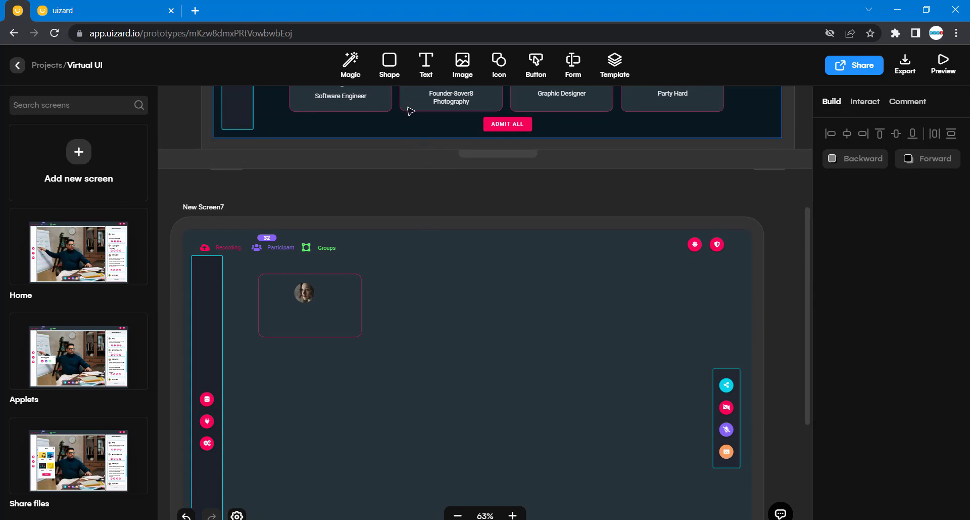
{"action": "left_click", "coordinate": [424, 73]}
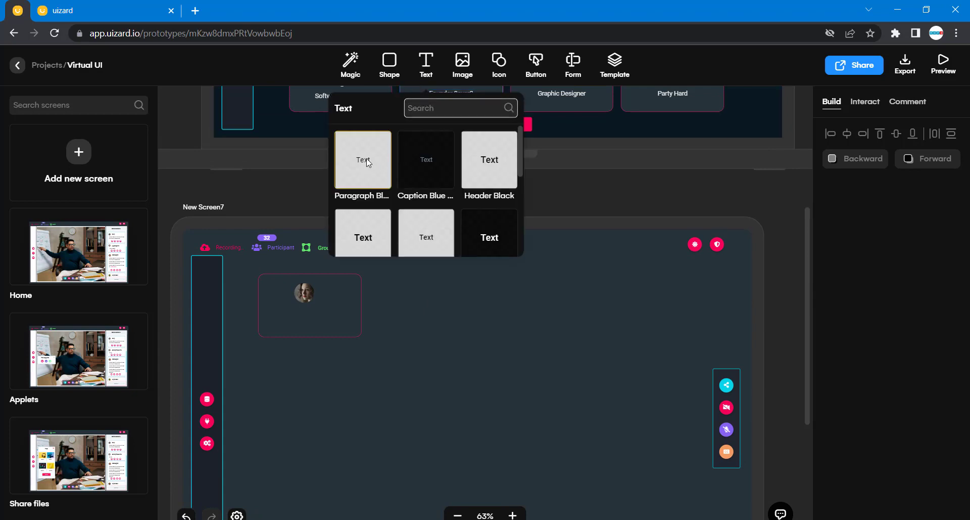
{"action": "left_click_drag", "start_coordinate": [367, 242], "coordinate": [313, 315]}
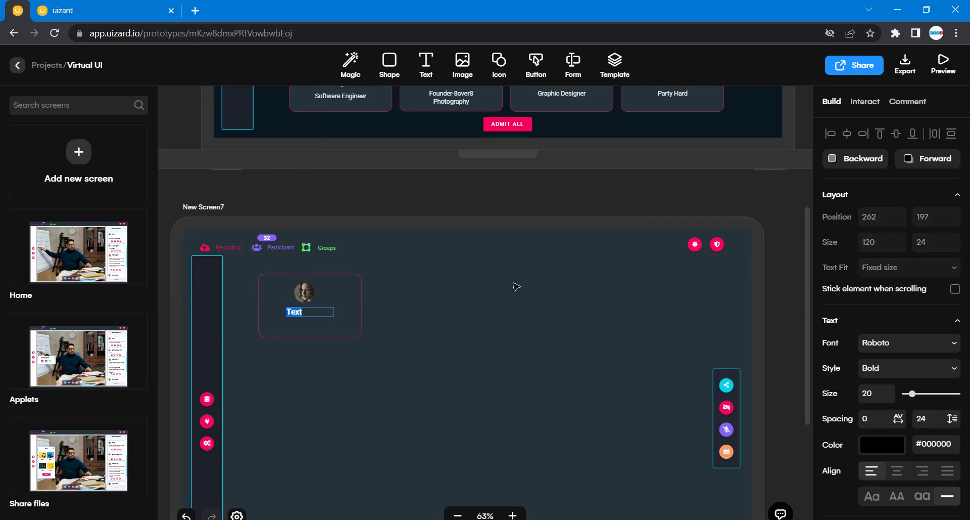
{"action": "scroll", "coordinate": [515, 284], "scroll_direction": "up", "scroll_amount": 4}
{"action": "scroll", "coordinate": [516, 286], "scroll_direction": "down", "scroll_amount": 1}
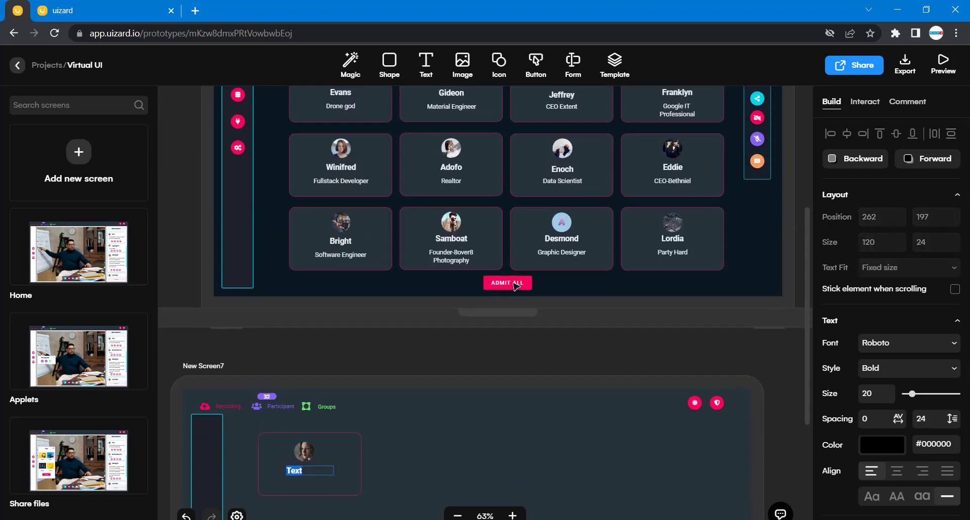
{"action": "scroll", "coordinate": [516, 286], "scroll_direction": "up", "scroll_amount": 3}
{"action": "scroll", "coordinate": [515, 286], "scroll_direction": "down", "scroll_amount": 4}
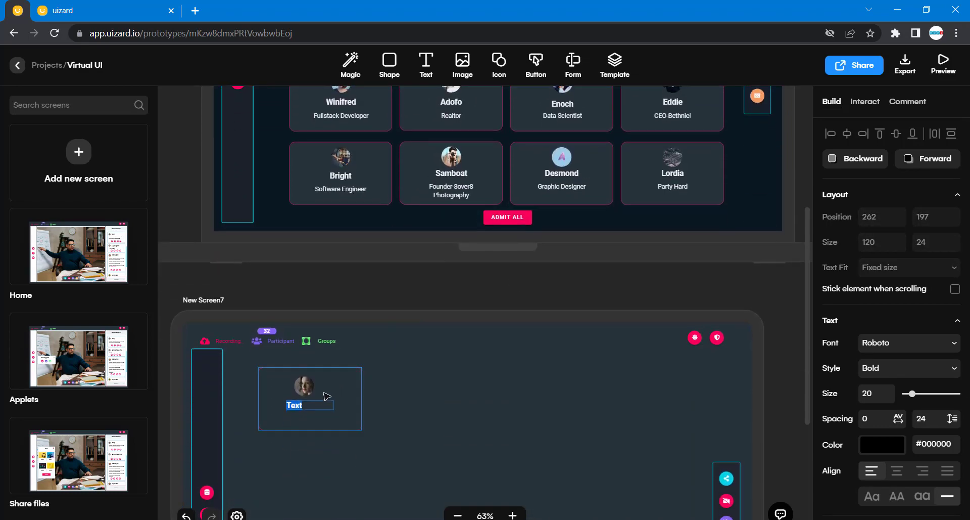
{"action": "double_click", "coordinate": [305, 406]}
{"action": "left_click", "coordinate": [306, 408]}
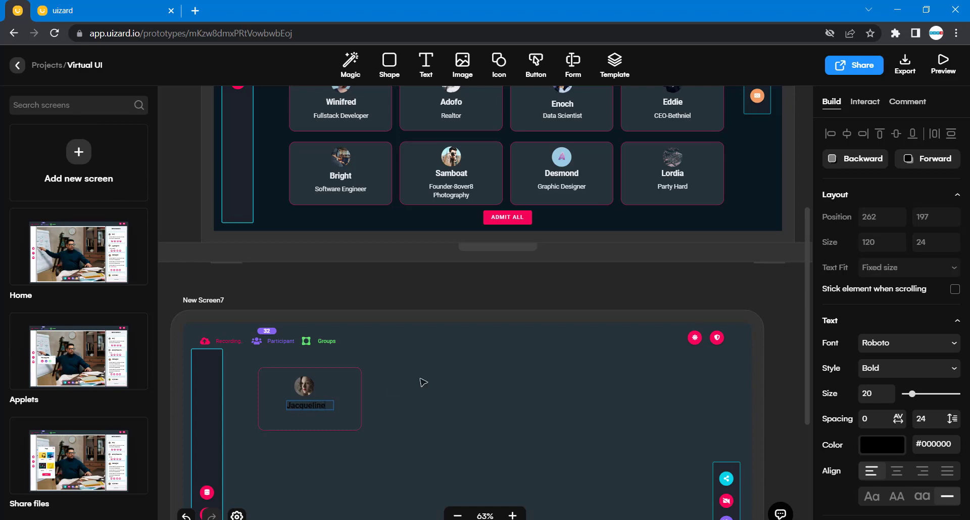
Recolour the member's name on the New Screen7 card to white (FFFFFF) and centre it in its text box.
{"action": "scroll", "coordinate": [423, 382], "scroll_direction": "up", "scroll_amount": 3}
{"action": "scroll", "coordinate": [400, 387], "scroll_direction": "down", "scroll_amount": 3}
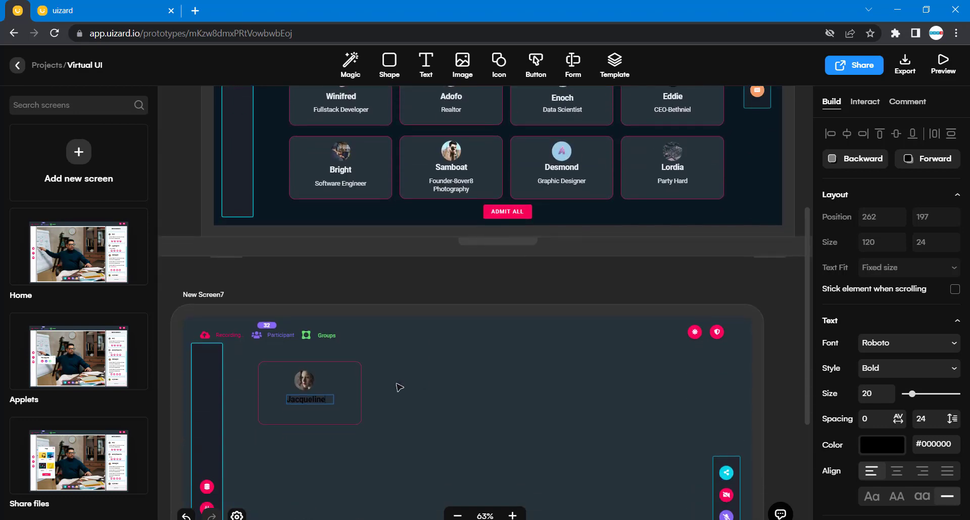
{"action": "double_click", "coordinate": [314, 401]}
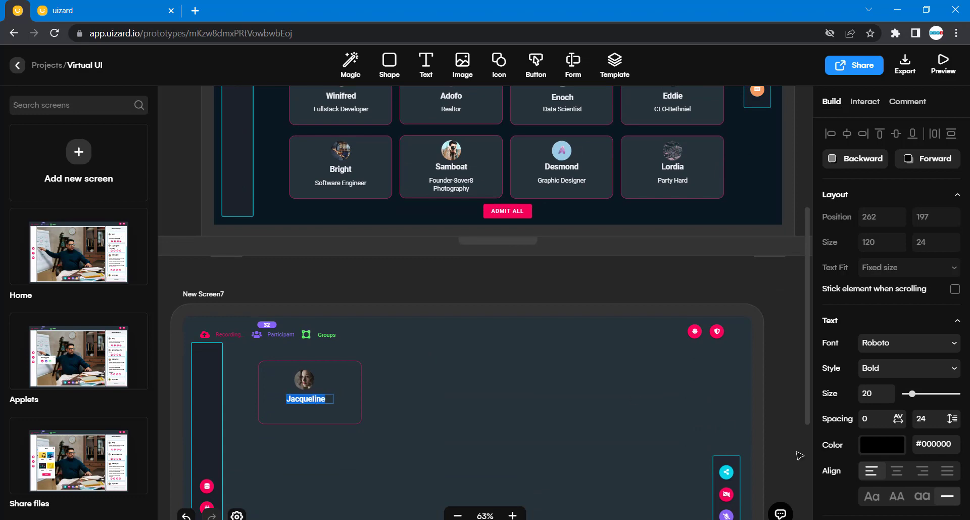
{"action": "left_click", "coordinate": [871, 453]}
{"action": "left_click", "coordinate": [891, 389]}
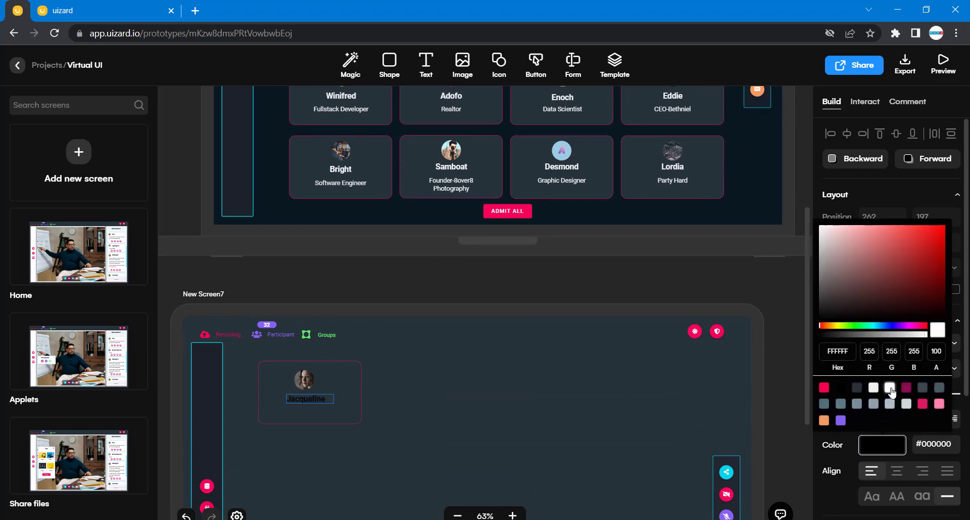
{"action": "left_click", "coordinate": [556, 403]}
Add a caption-style text below the member's name on the New Screen7 card reading "UI/UX Expert".
{"action": "scroll", "coordinate": [457, 398], "scroll_direction": "up", "scroll_amount": 5}
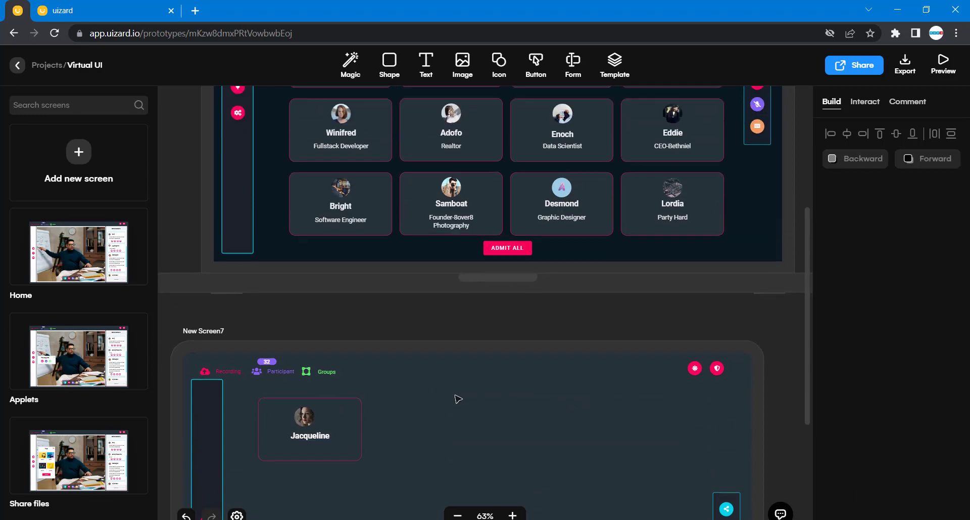
{"action": "scroll", "coordinate": [457, 399], "scroll_direction": "down", "scroll_amount": 5}
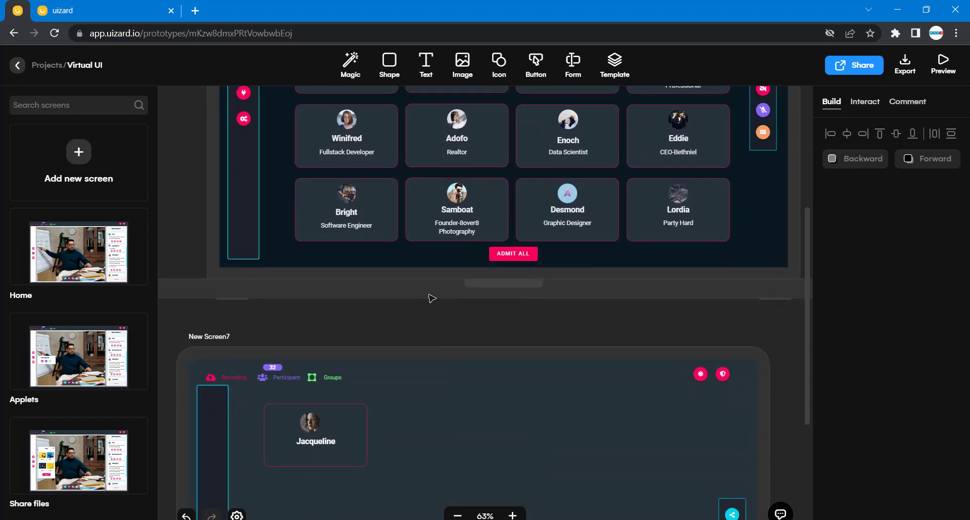
{"action": "left_click", "coordinate": [427, 75]}
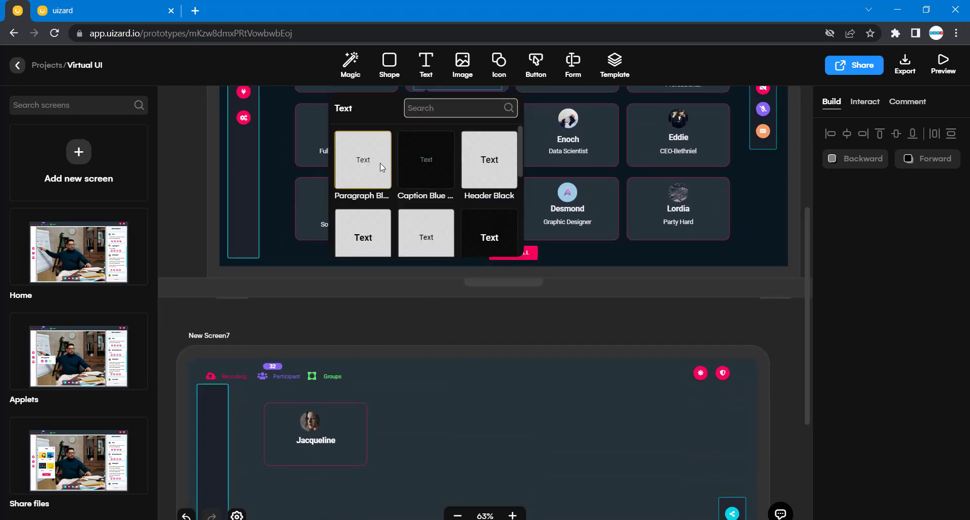
{"action": "left_click", "coordinate": [426, 159]}
{"action": "left_click_drag", "start_coordinate": [404, 317], "coordinate": [324, 455]}
{"action": "double_click", "coordinate": [315, 453]}
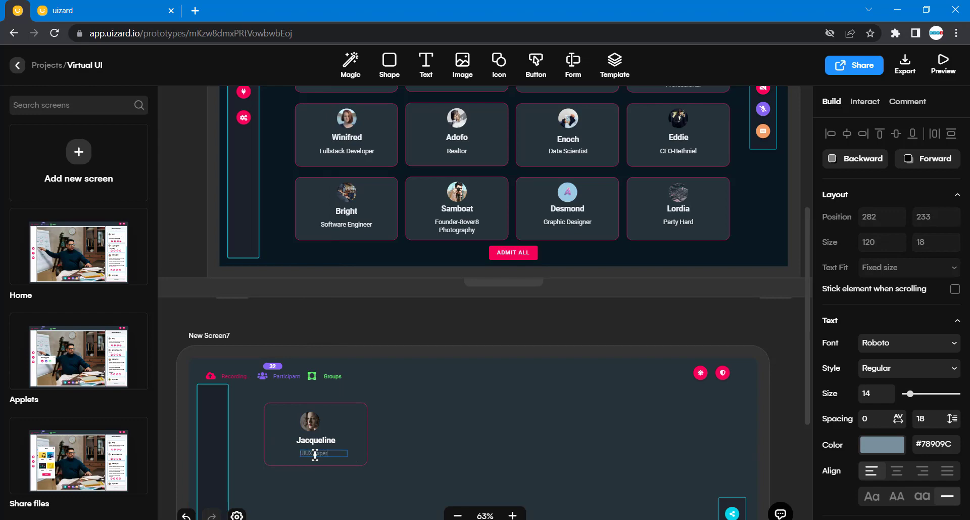
{"action": "left_click", "coordinate": [504, 462]}
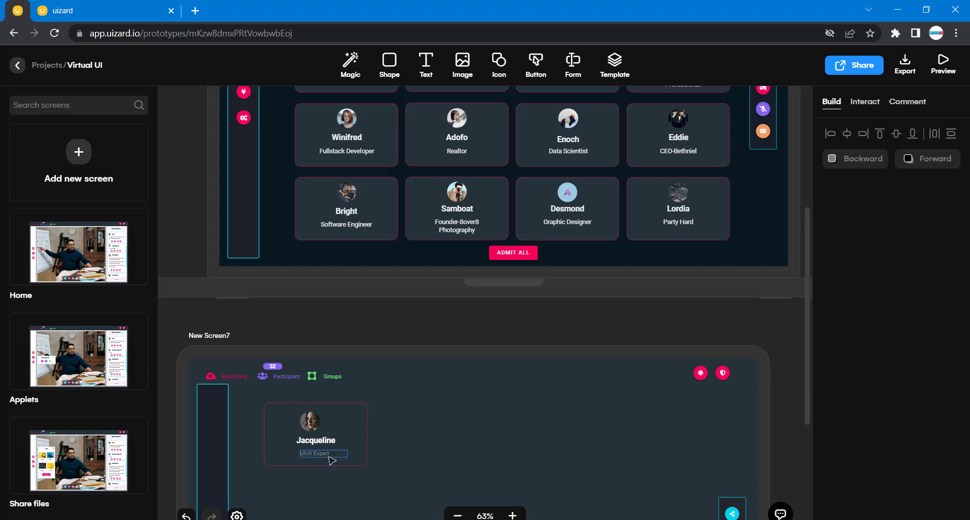
Change the job-title caption's text fit to Fit to text.
{"action": "left_click", "coordinate": [330, 459]}
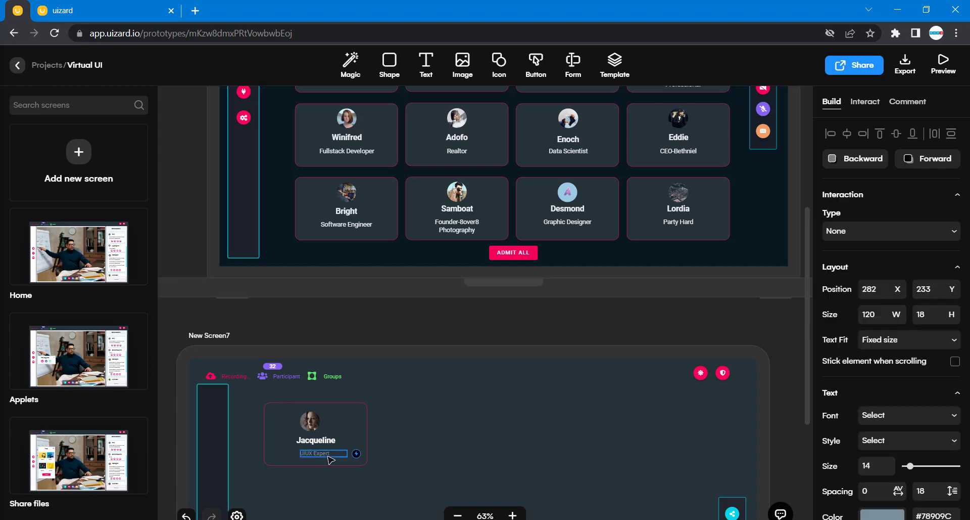
{"action": "left_click", "coordinate": [890, 346]}
{"action": "left_click", "coordinate": [885, 368]}
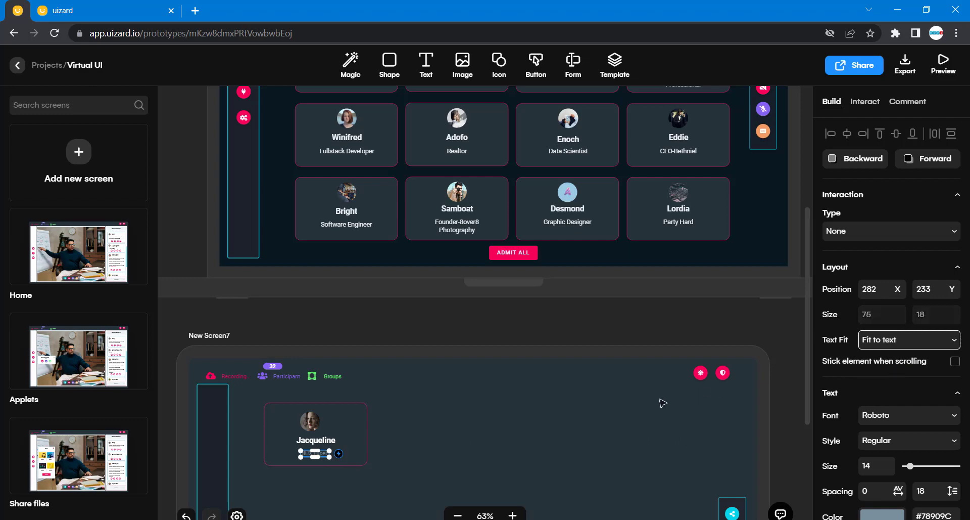
{"action": "left_click", "coordinate": [662, 401]}
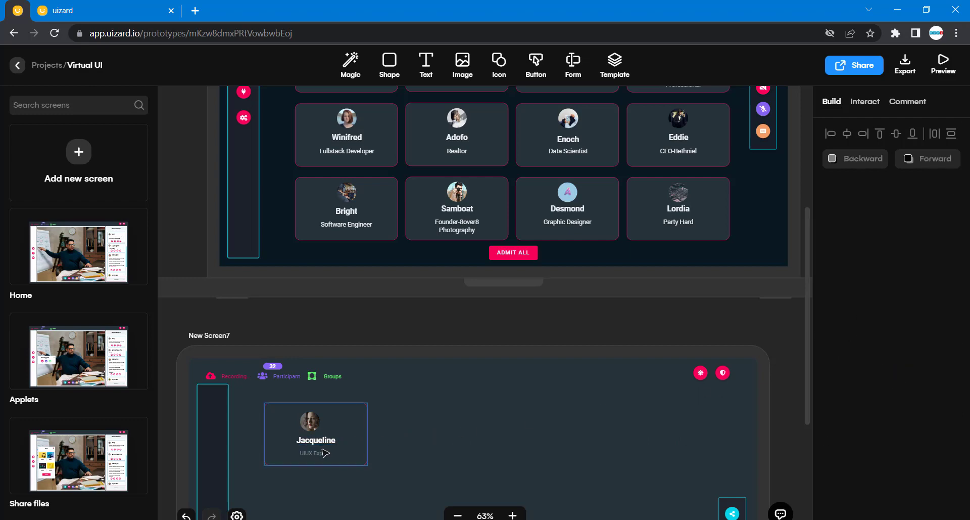
Select the card's job title, name, portrait and rectangle together and align them on their horizontal centres.
{"action": "left_click", "coordinate": [323, 452]}
{"action": "left_click", "coordinate": [319, 441], "text": "shift"}
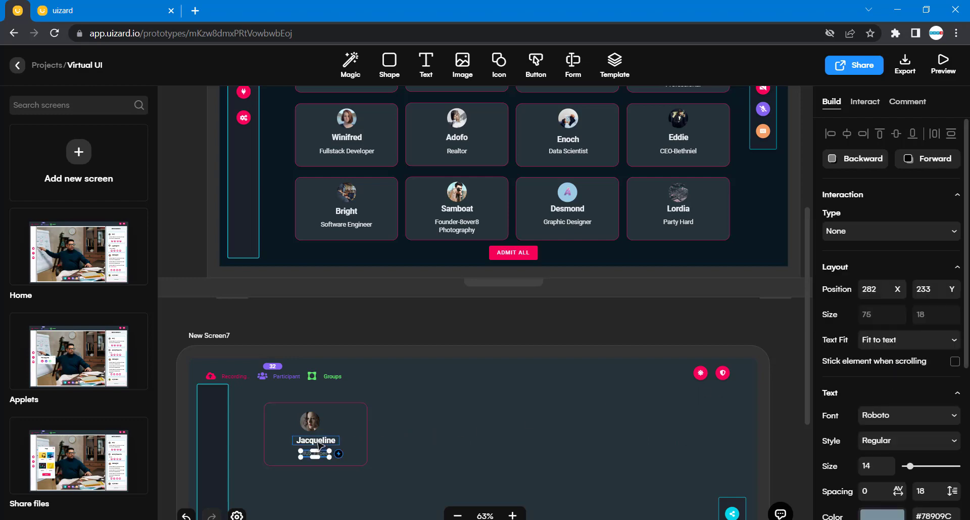
{"action": "left_click", "coordinate": [317, 429]}
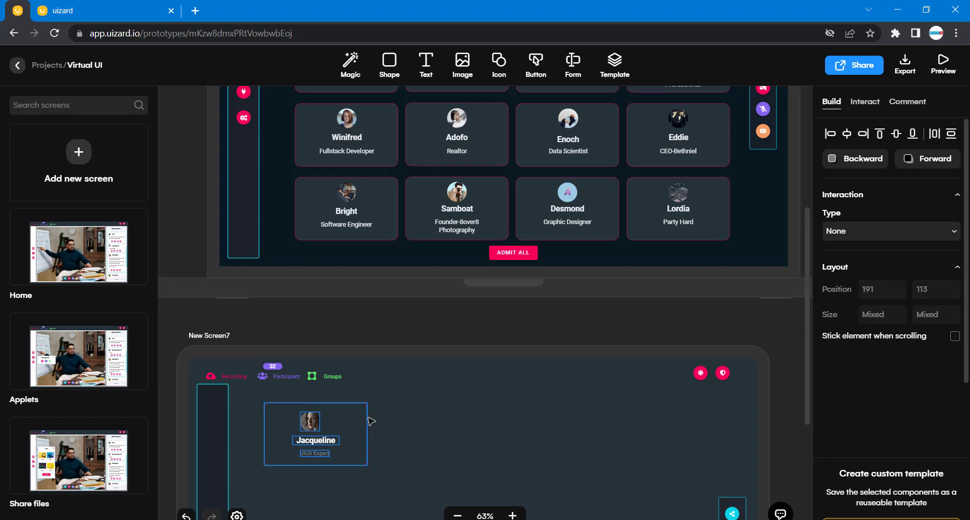
{"action": "left_click", "coordinate": [848, 134]}
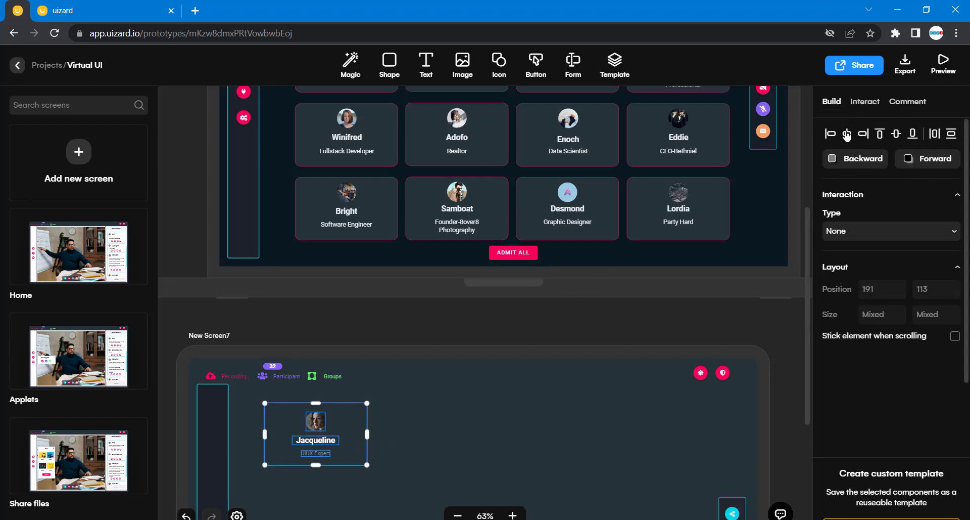